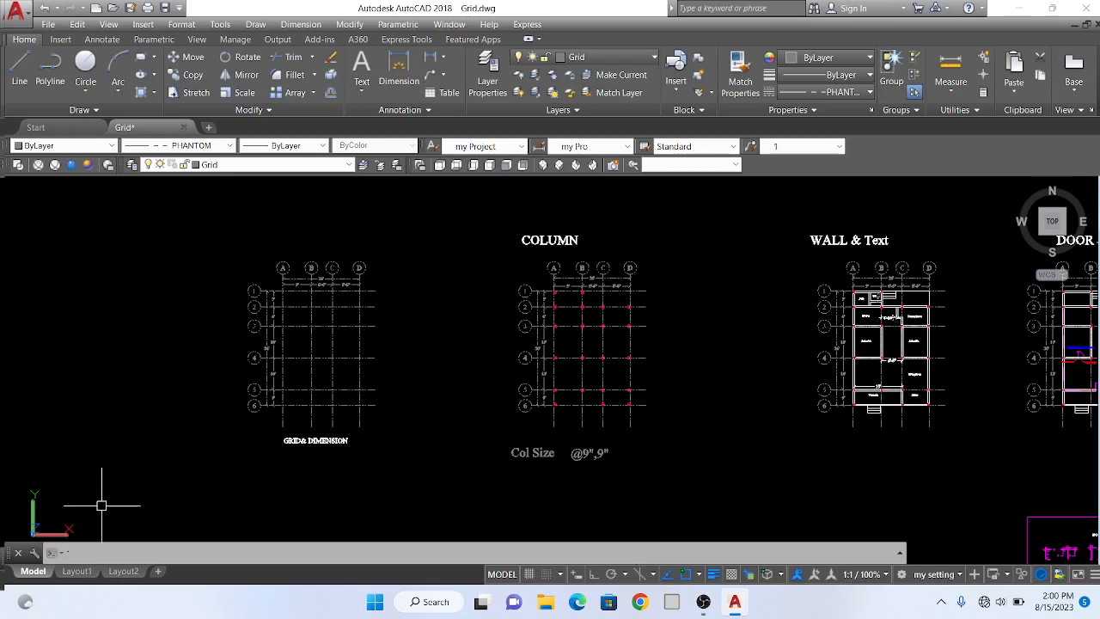
- Open Layout1 to view the grid and dimension drawing on its sheet
right_click(78, 572)
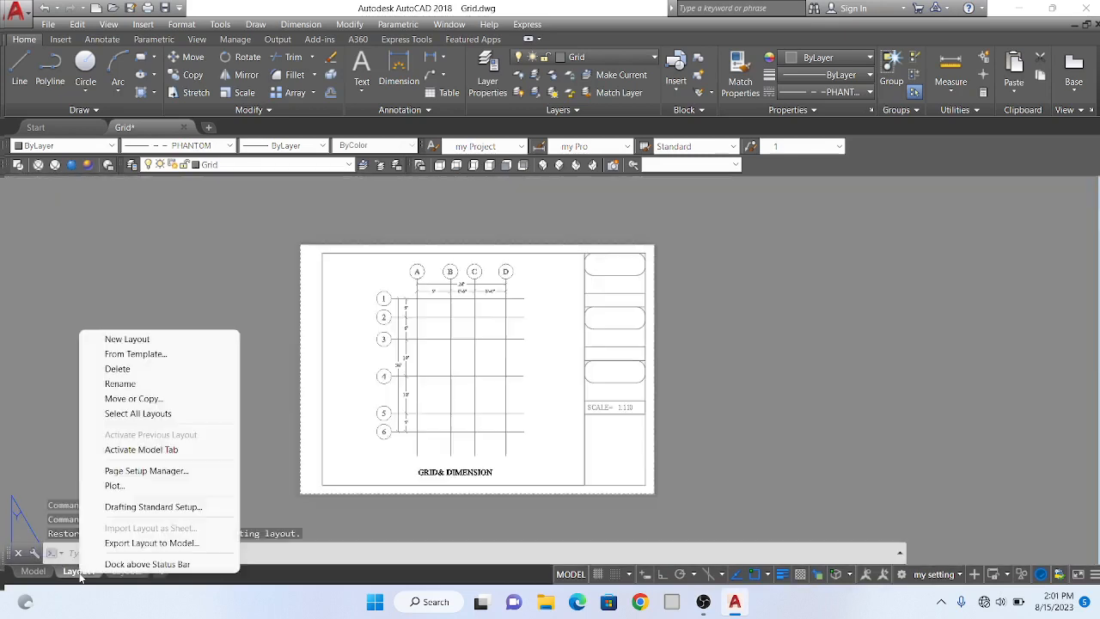
click(269, 248)
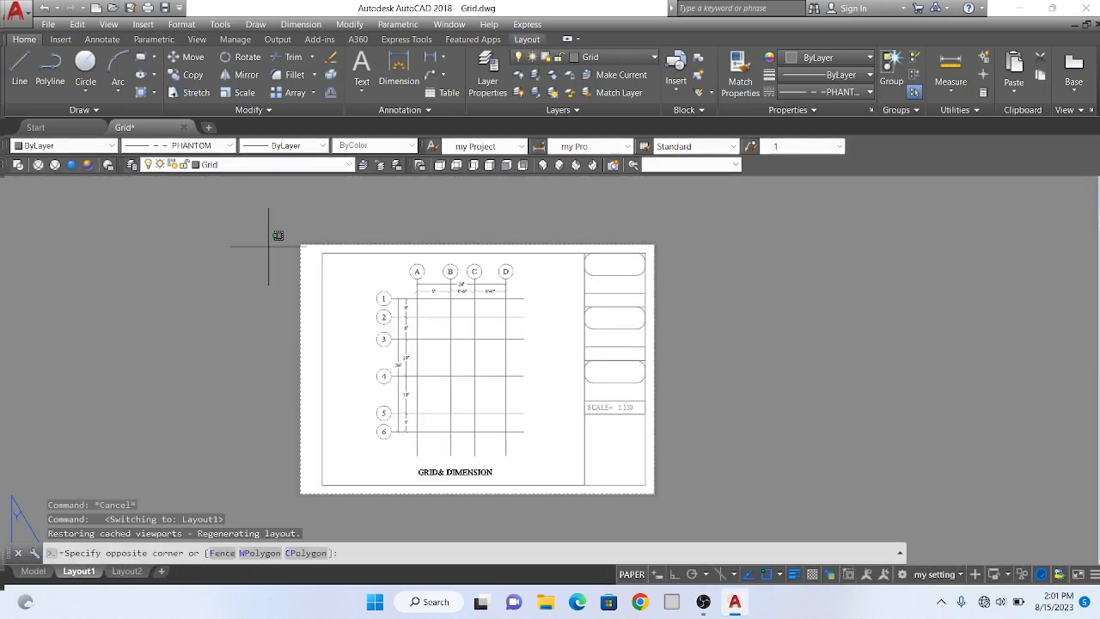
click(186, 297)
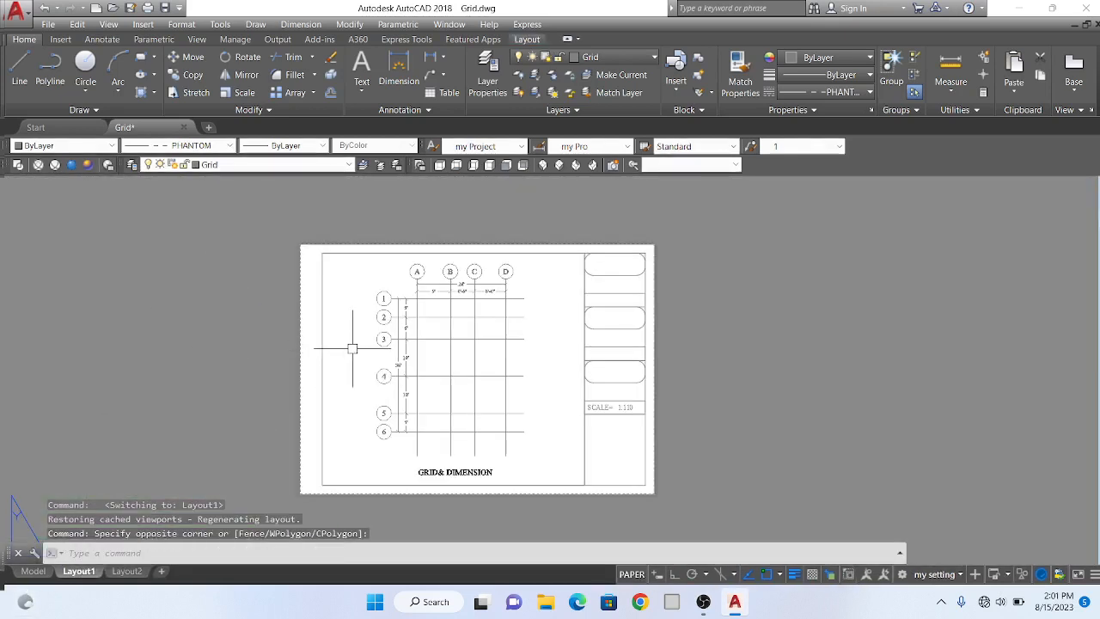
double_click(772, 386)
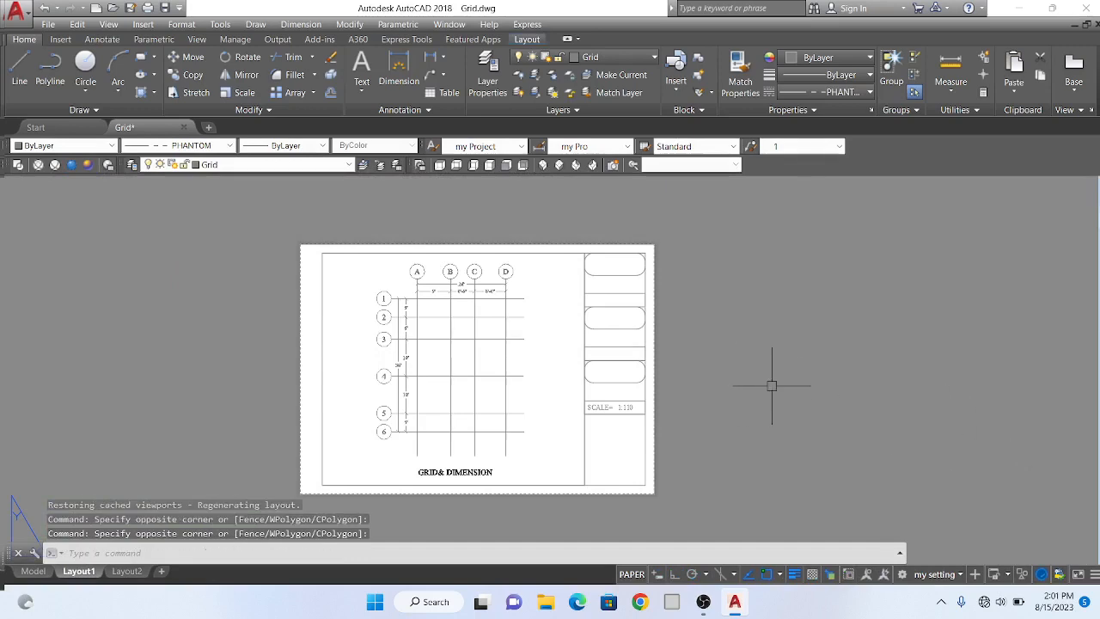
- Return to model space and examine the linetype of the grid lines in the grid and dimension plan
click(28, 574)
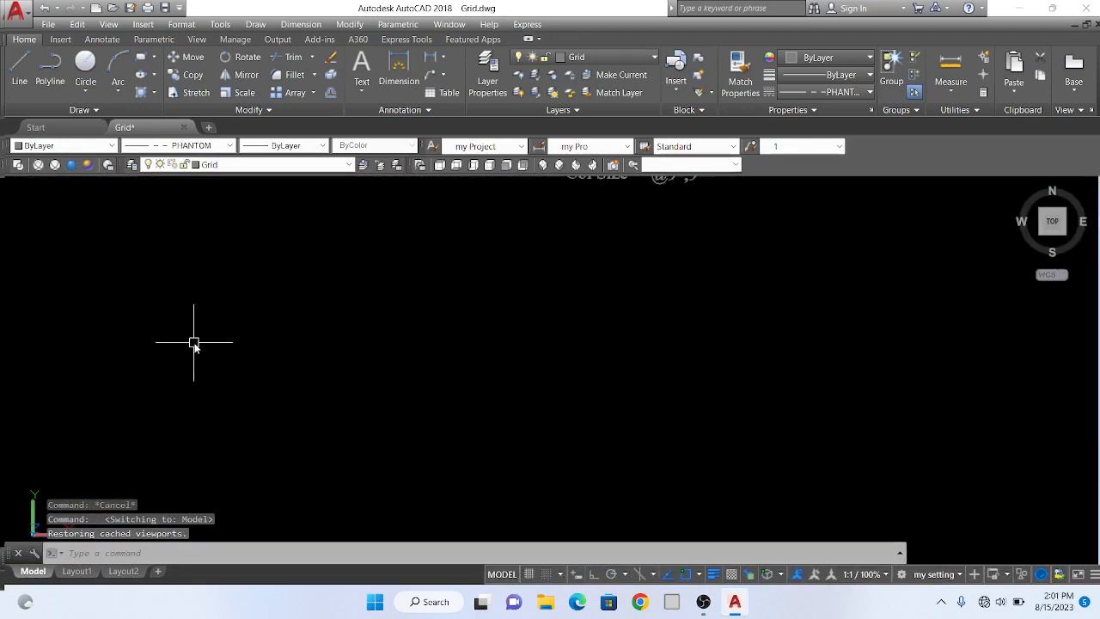
scroll(194, 343, down, 2)
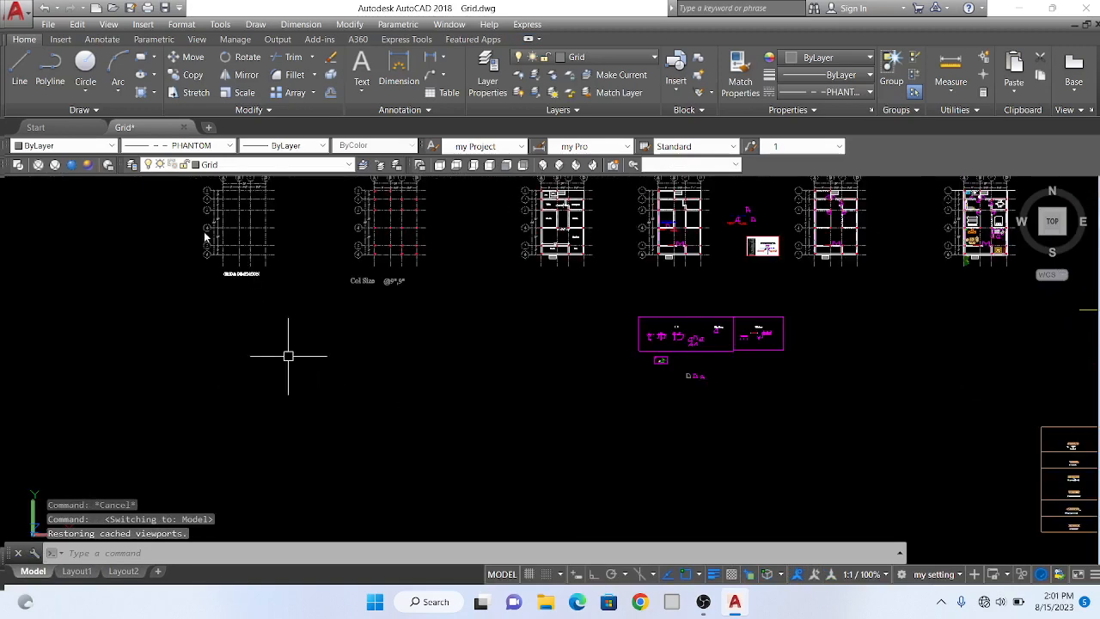
scroll(289, 359, down, 3)
scroll(337, 335, up, 3)
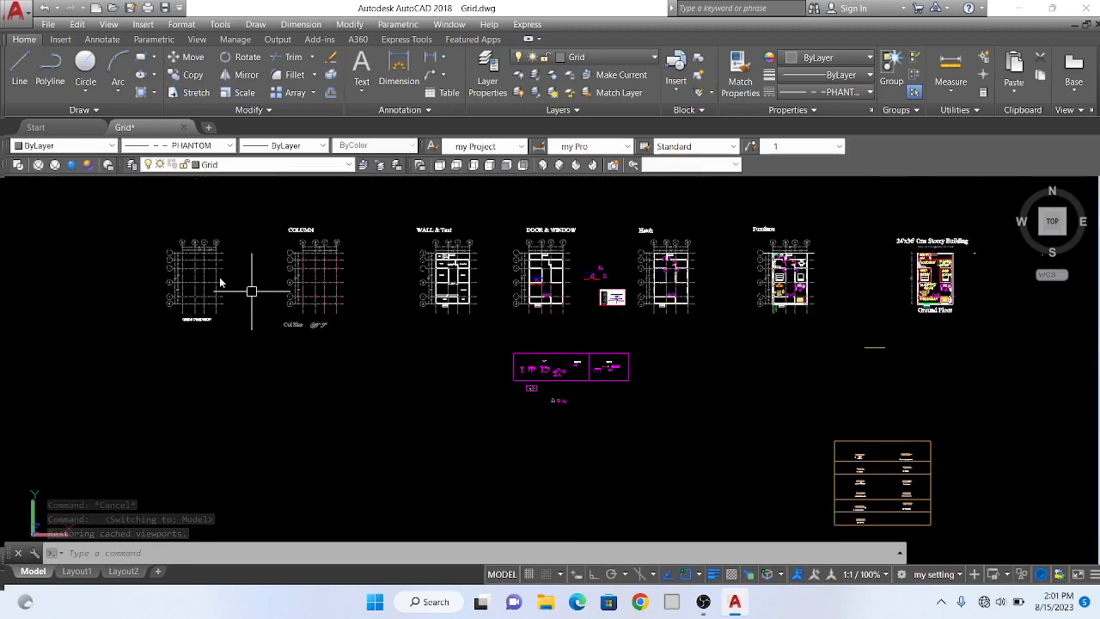
scroll(220, 283, up, 2)
click(239, 317)
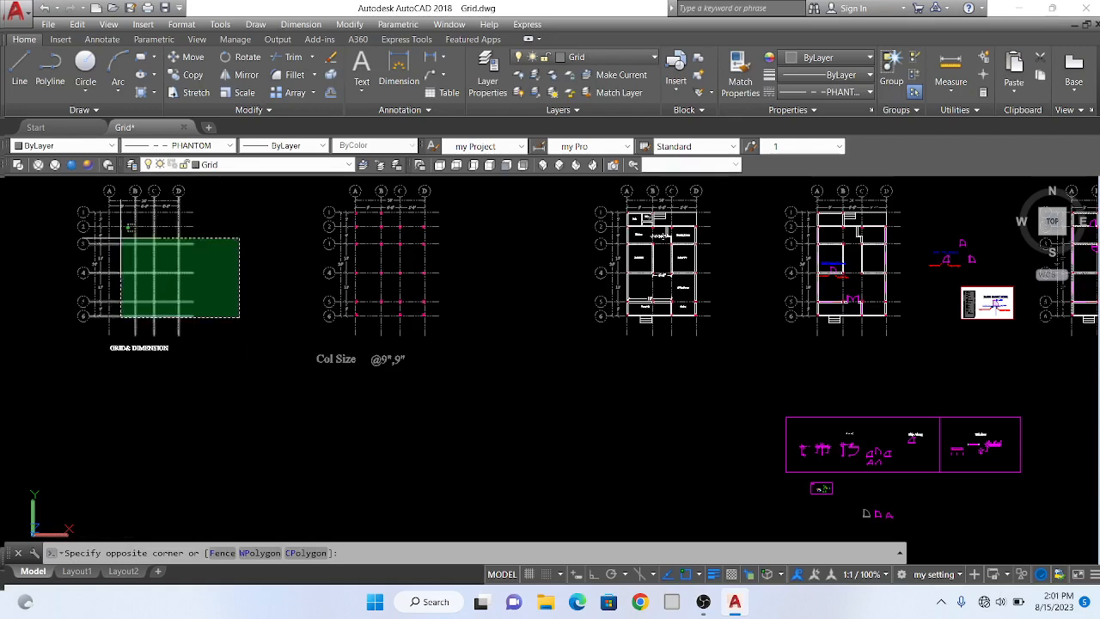
click(209, 275)
scroll(38, 205, up, 3)
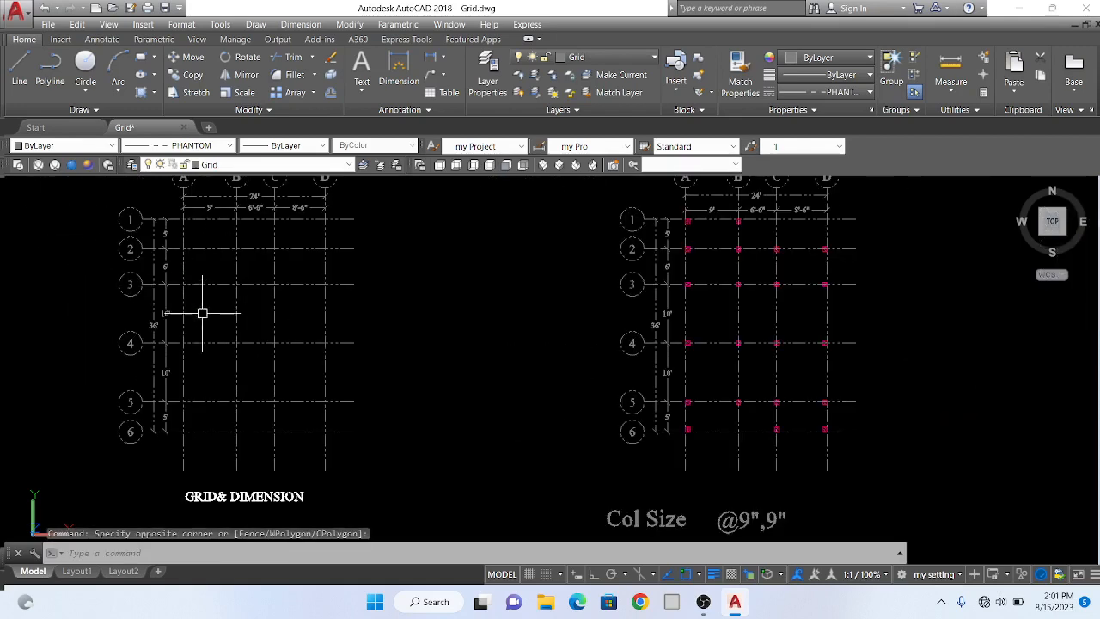
scroll(261, 330, down, 4)
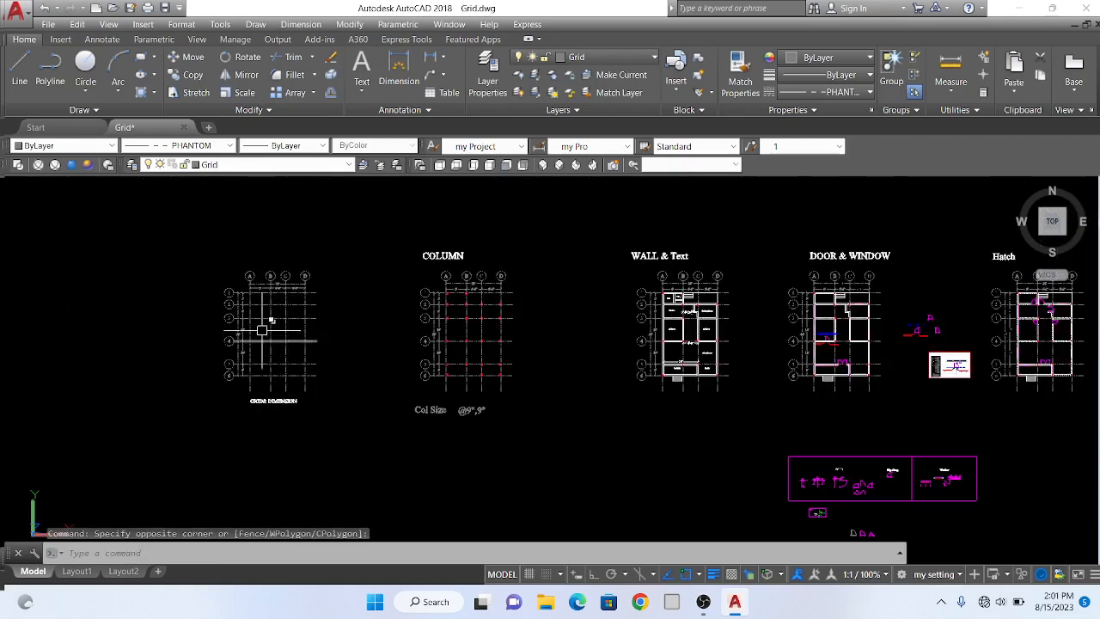
scroll(246, 322, up, 8)
scroll(131, 513, down, 4)
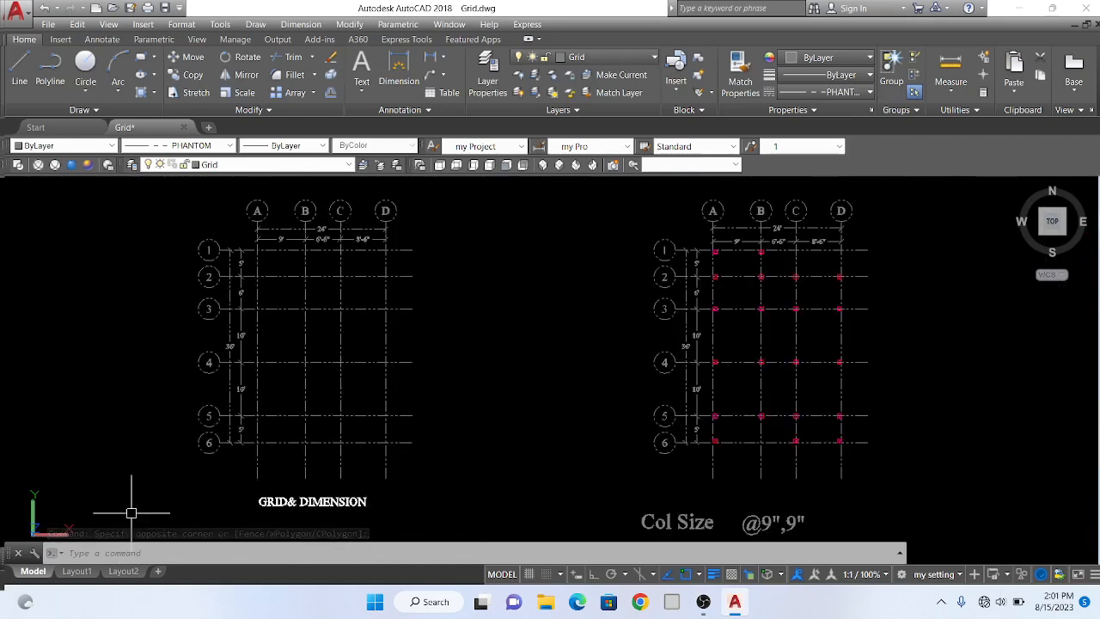
- Switch to Layout1 and examine how the grid lines' linetype is displayed on the sheet at different magnifications
click(76, 571)
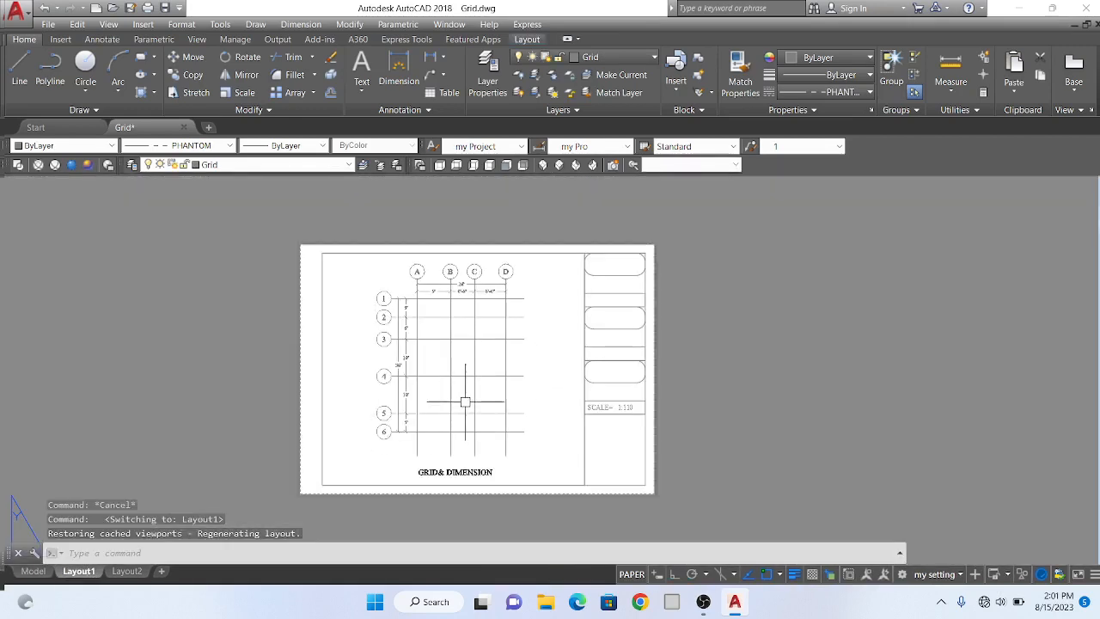
scroll(465, 401, up, 2)
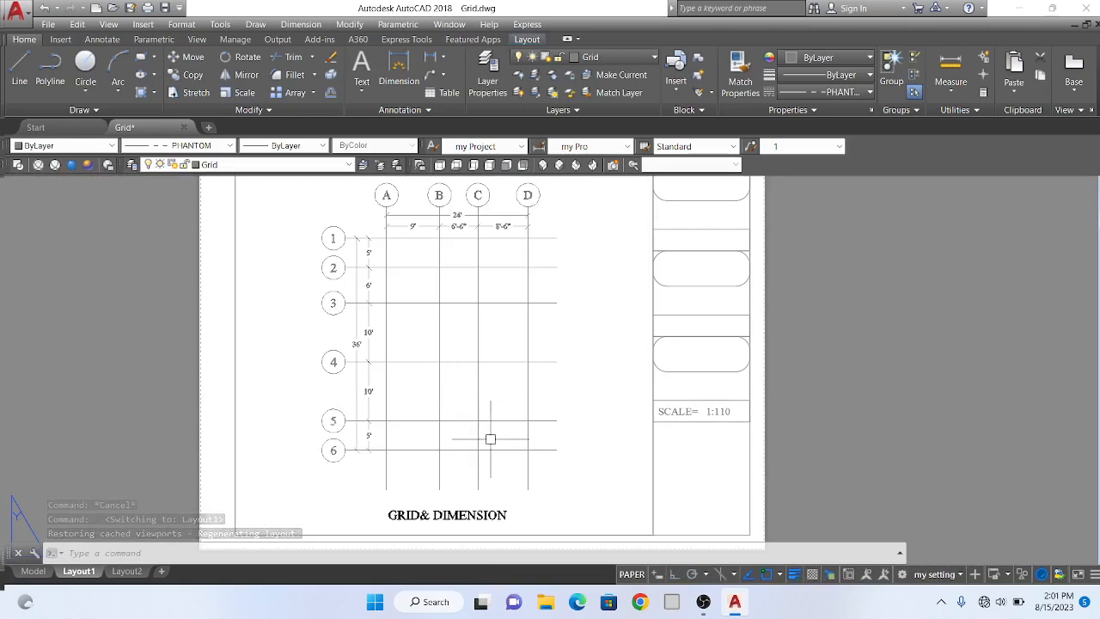
scroll(492, 445, down, 2)
scroll(494, 452, up, 2)
scroll(479, 455, down, 2)
scroll(460, 456, up, 6)
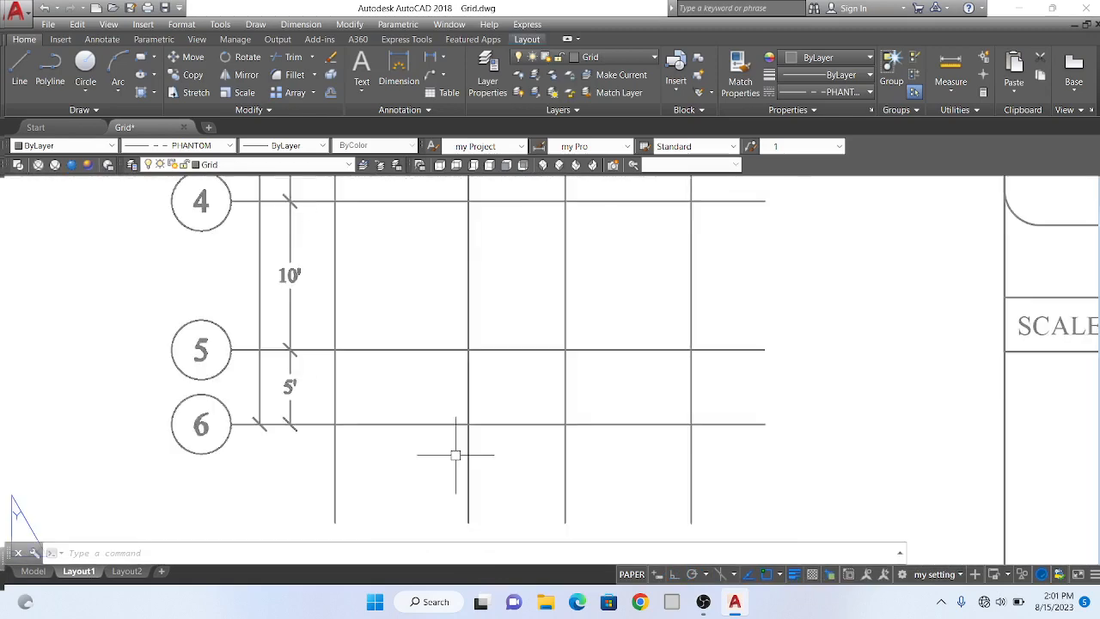
scroll(455, 455, down, 4)
scroll(443, 456, up, 3)
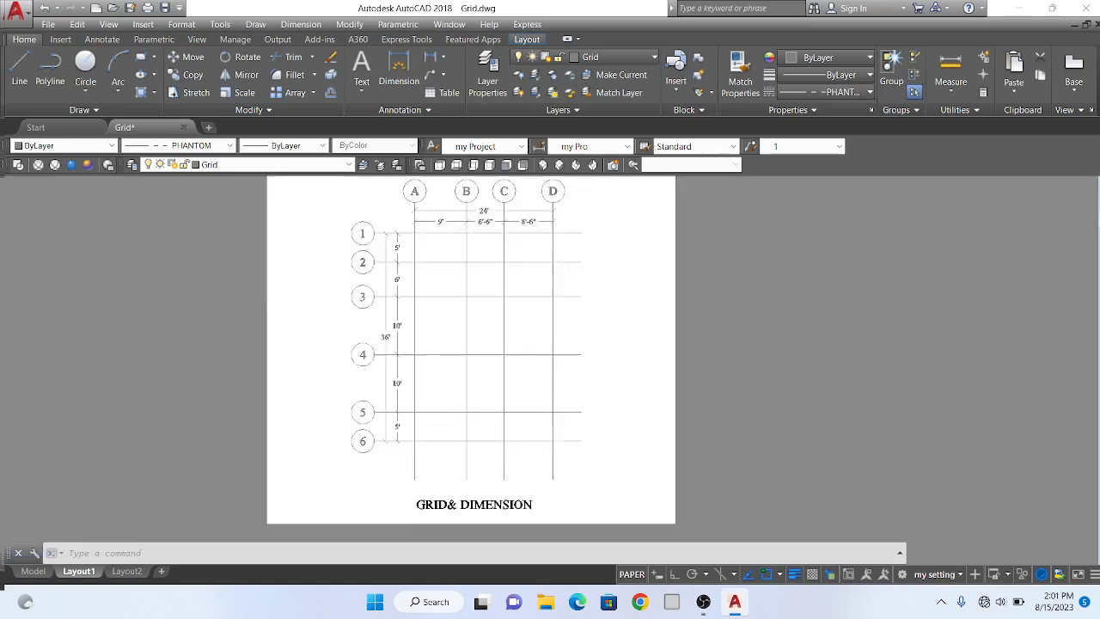
scroll(447, 457, down, 4)
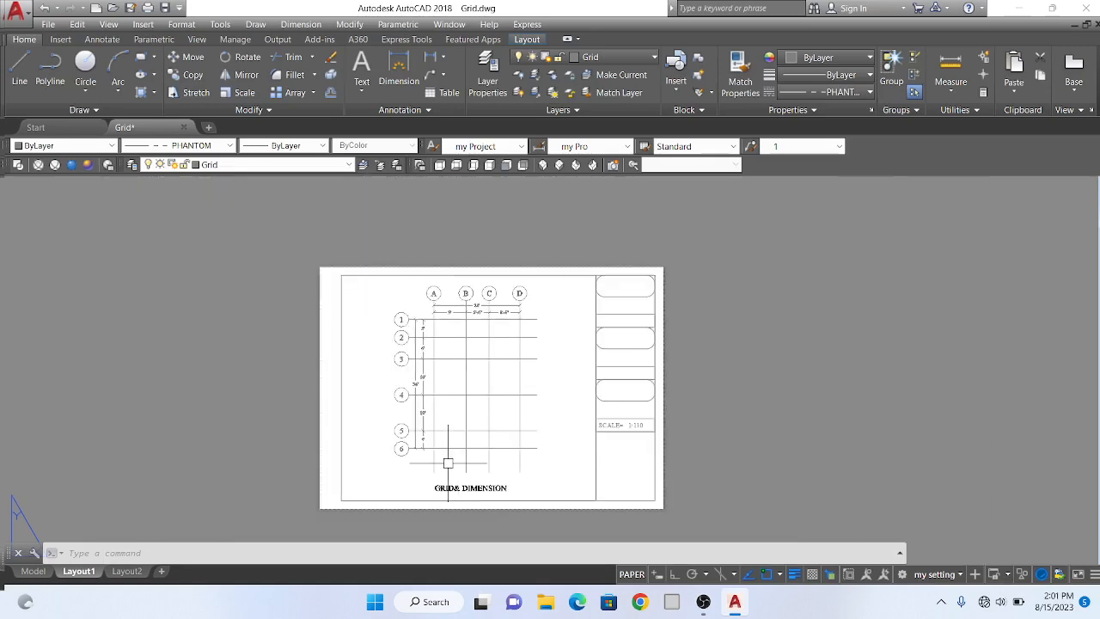
scroll(451, 465, up, 4)
scroll(448, 464, down, 4)
scroll(437, 462, up, 3)
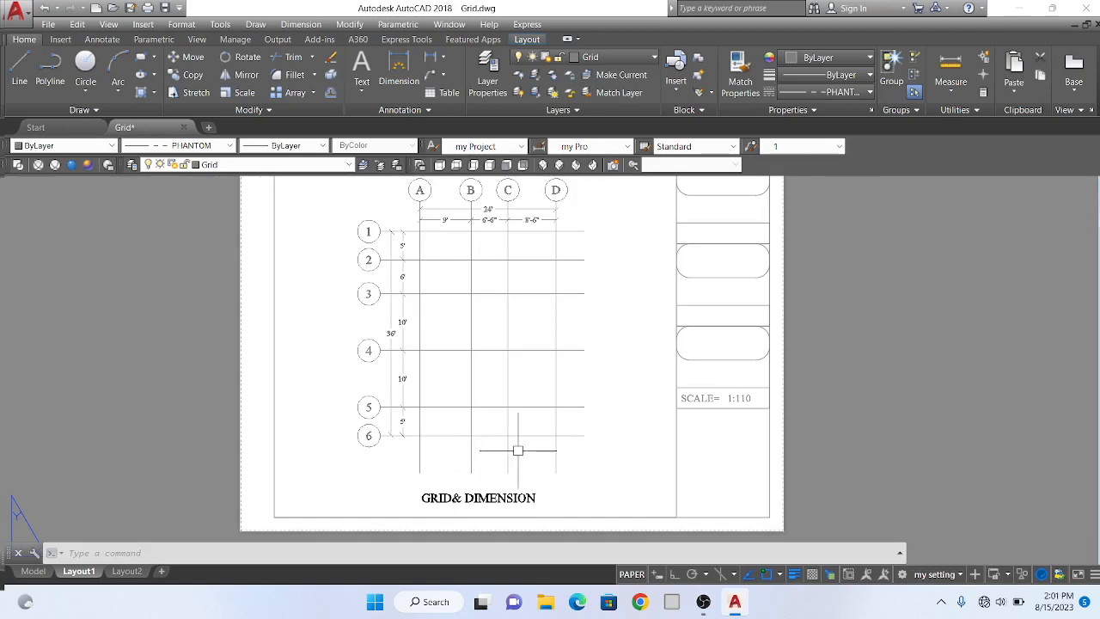
- Turn off the use of paper space units for scaling in the Linetype Manager and apply the change
text(l)
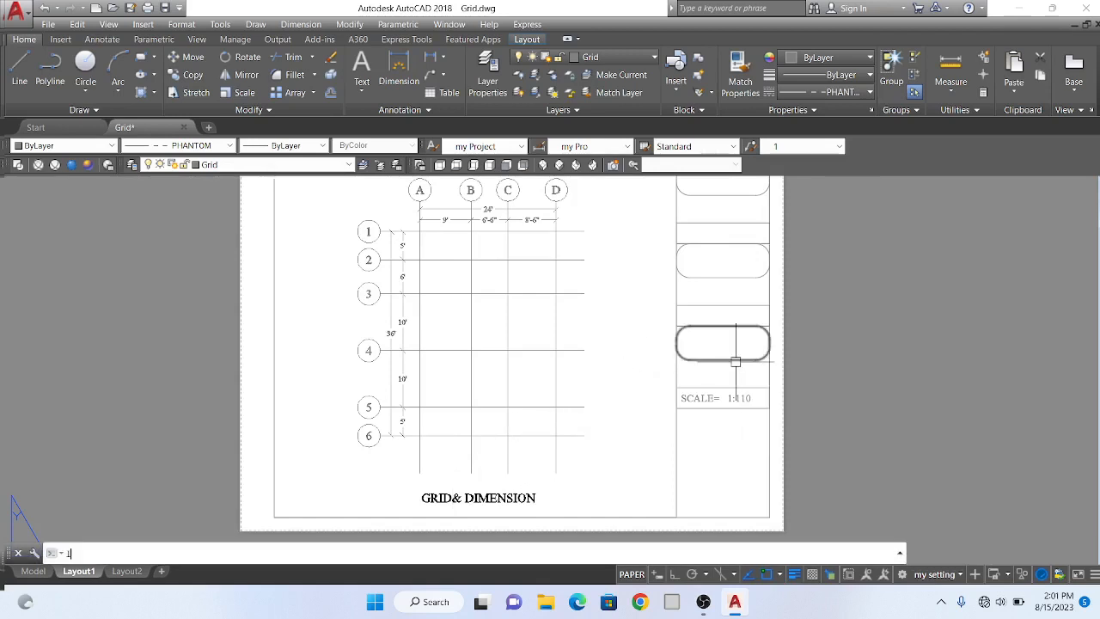
text(ine)
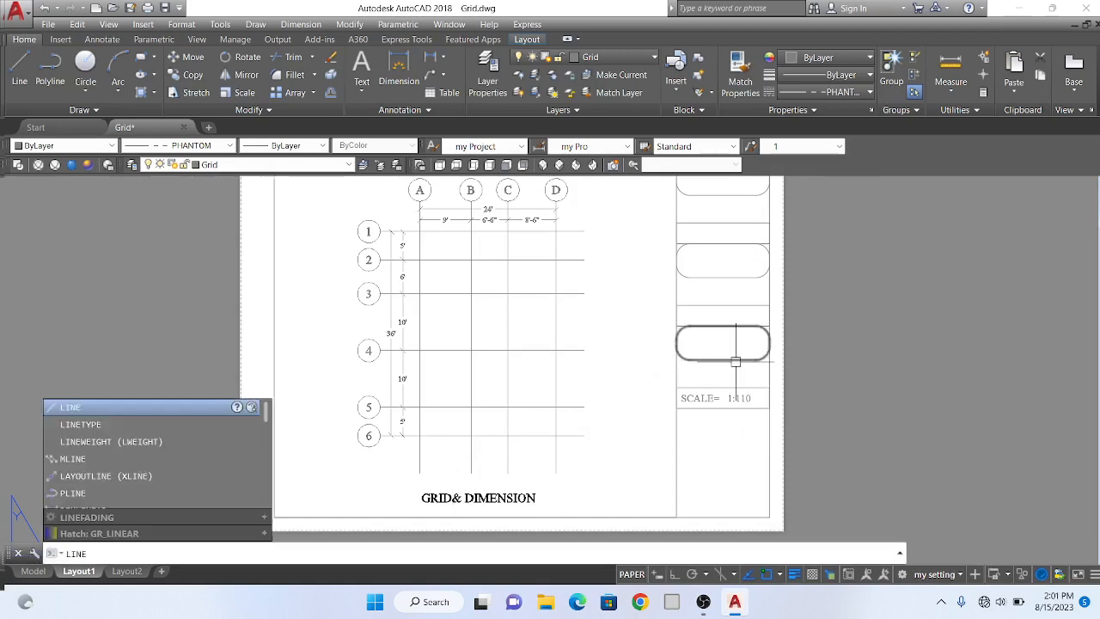
text(typ)
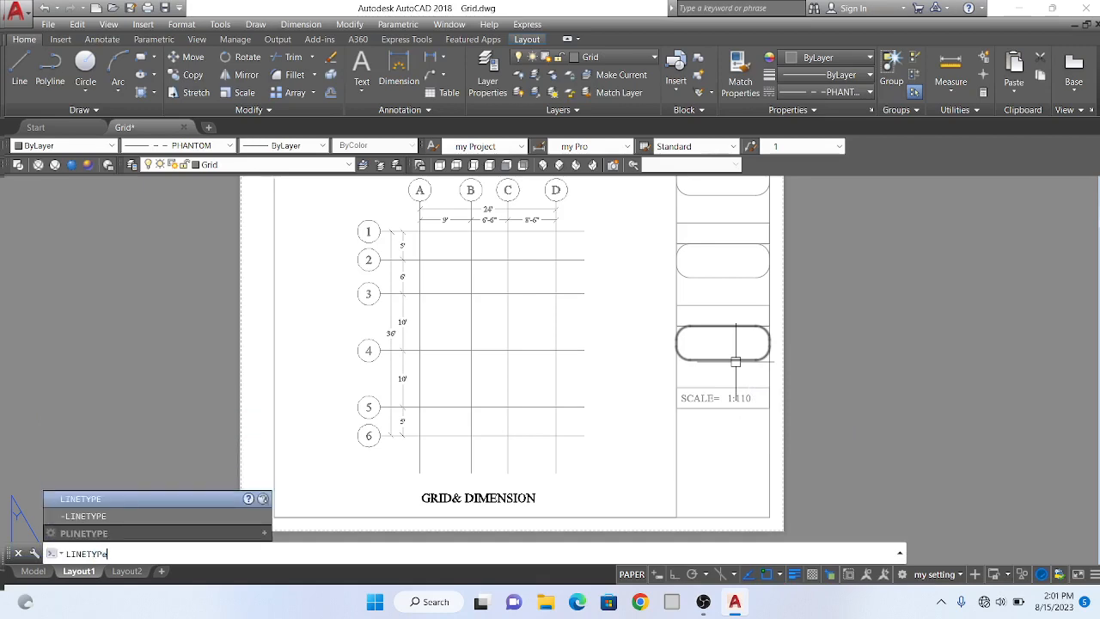
key(Return)
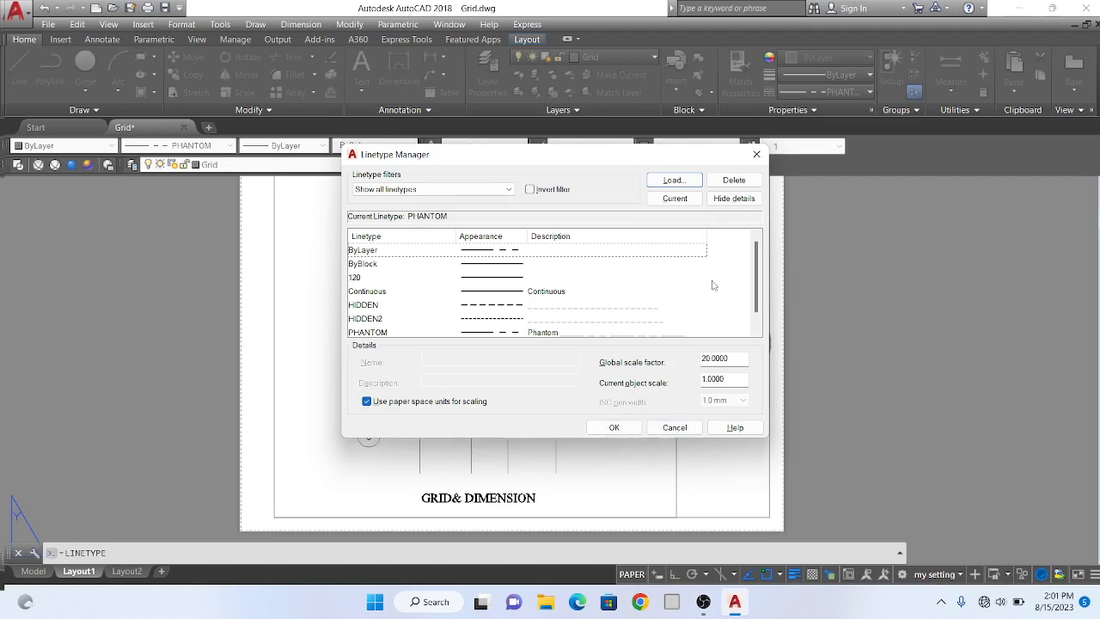
click(735, 199)
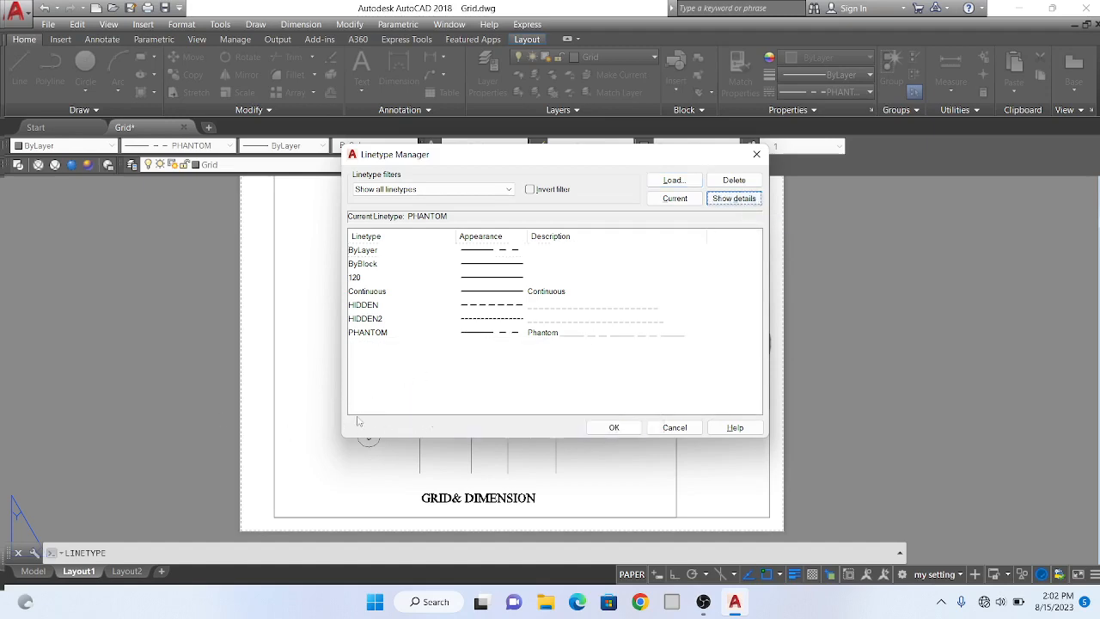
click(746, 201)
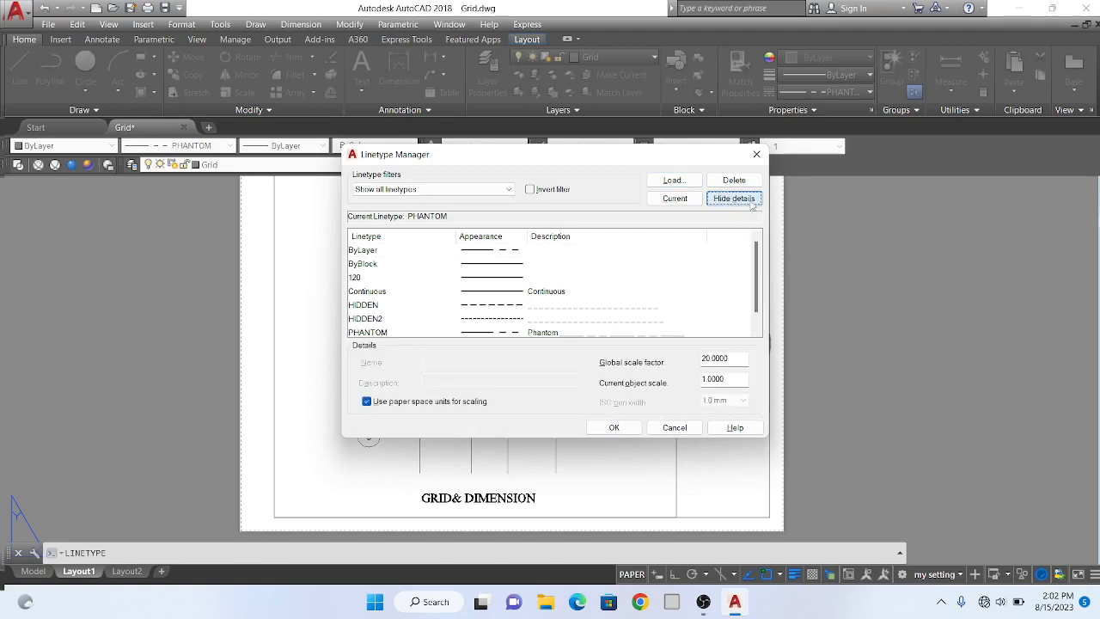
click(368, 402)
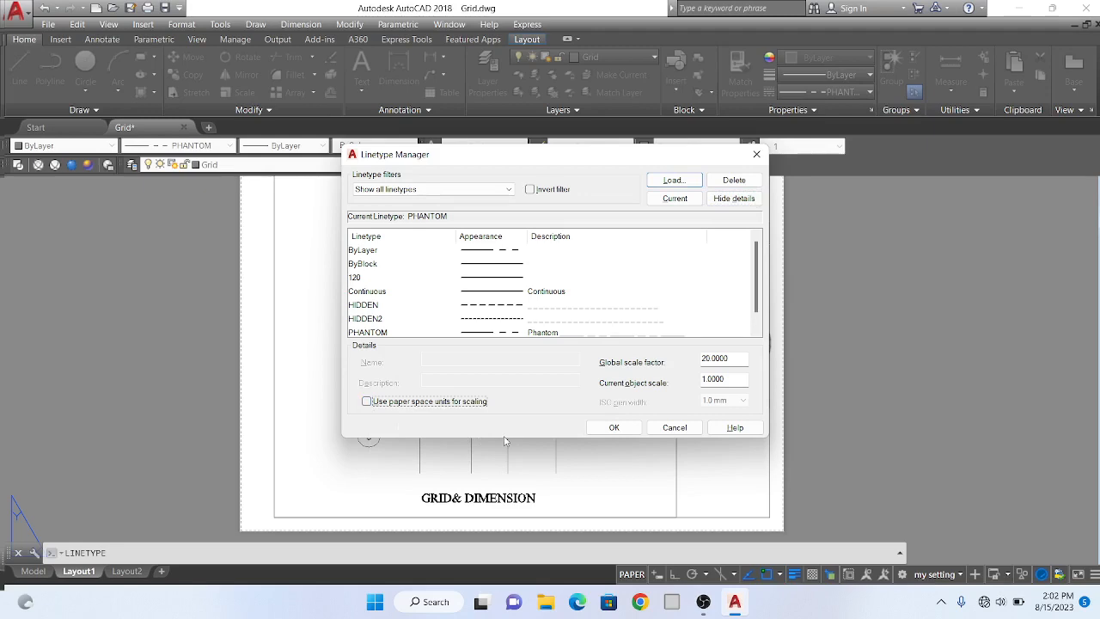
click(612, 428)
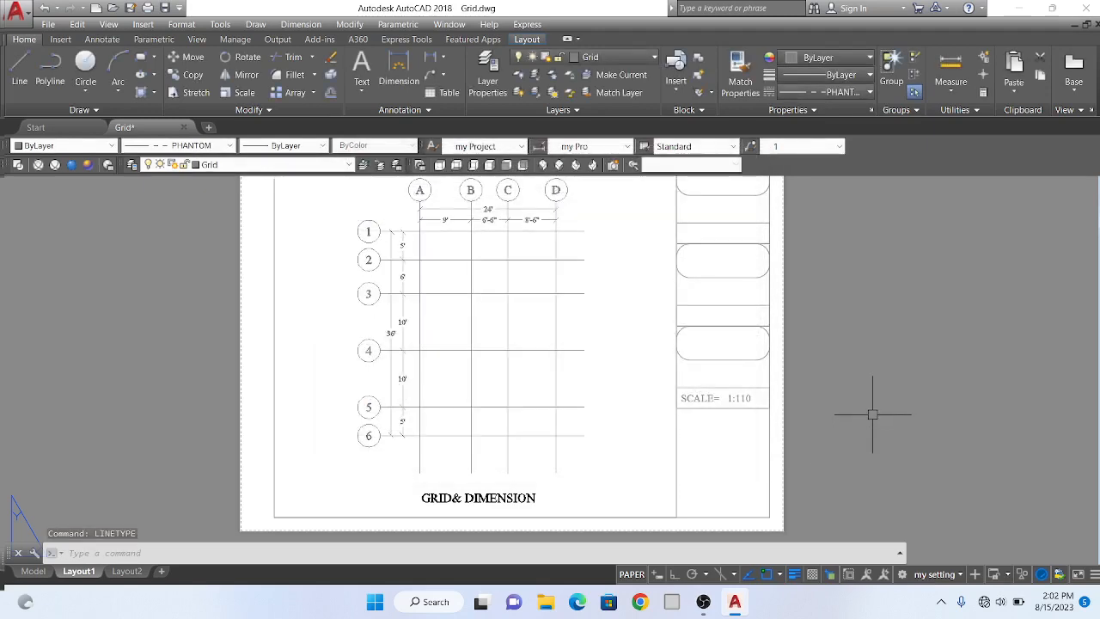
- Check the grid lines, grid bubbles and dimension lines on the Layout1 sheet for their dash pattern, close up and at full sheet view
scroll(474, 422, up, 2)
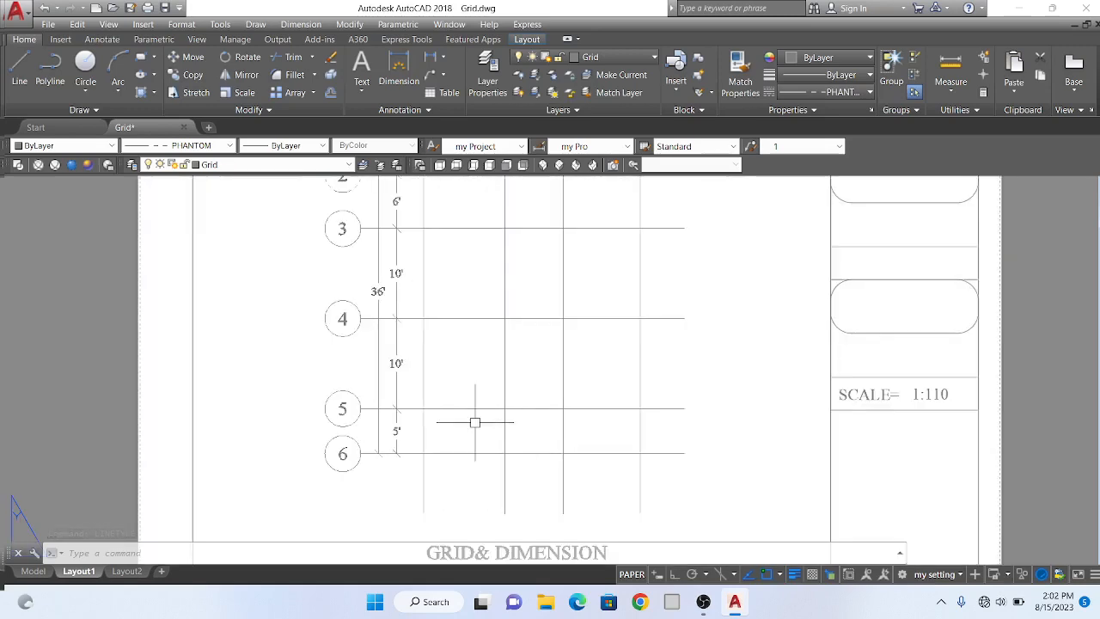
scroll(474, 422, down, 5)
scroll(484, 441, up, 5)
scroll(483, 379, down, 2)
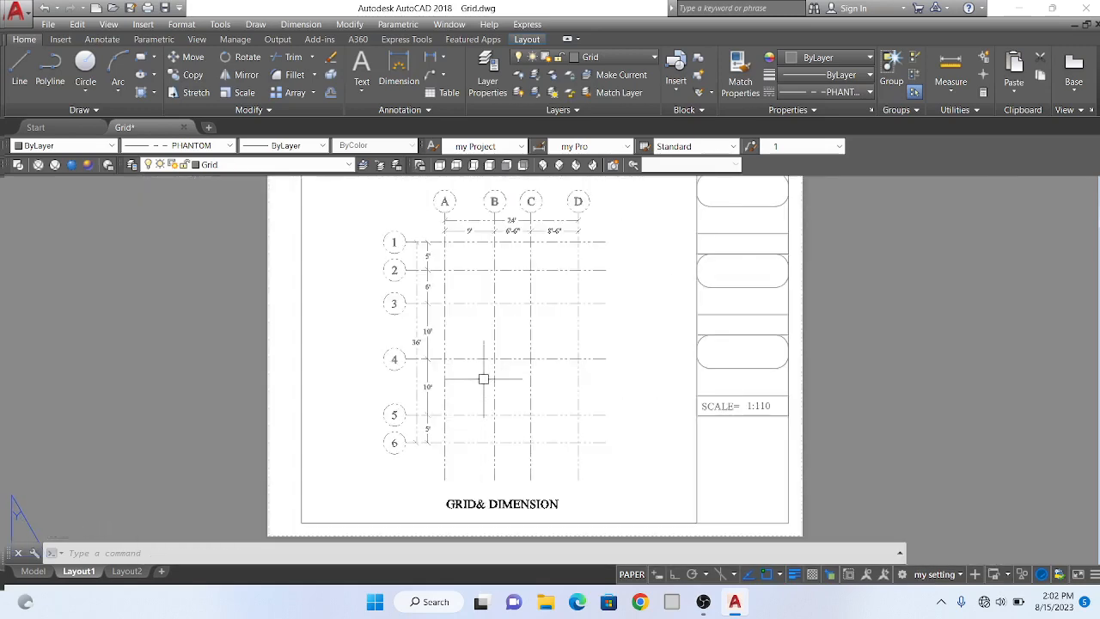
scroll(484, 379, up, 2)
scroll(493, 387, down, 4)
scroll(484, 370, up, 4)
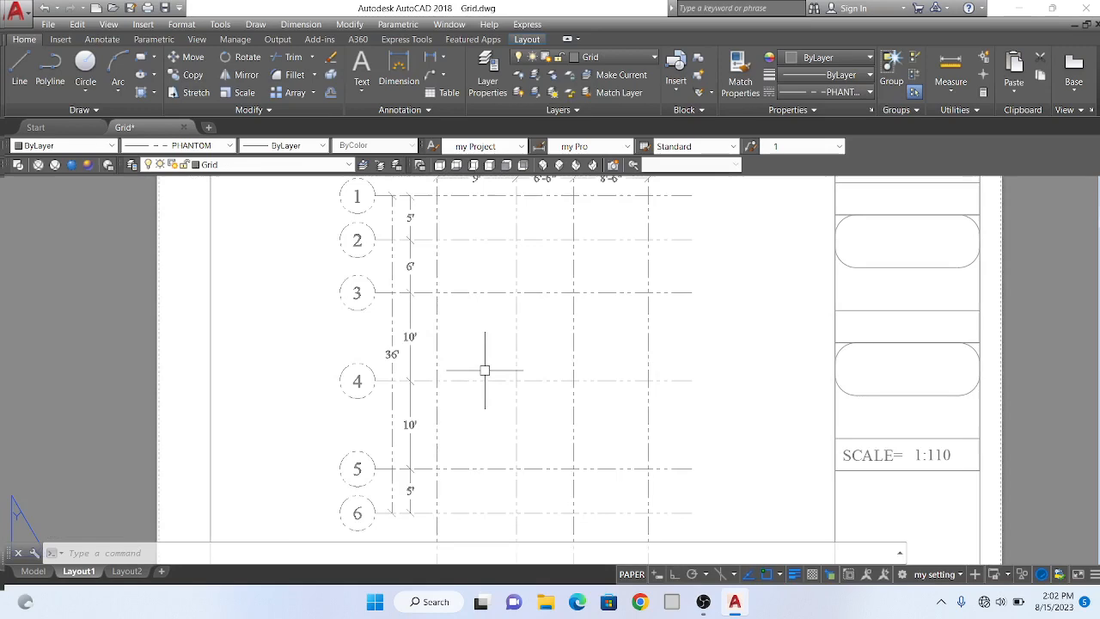
scroll(484, 370, down, 4)
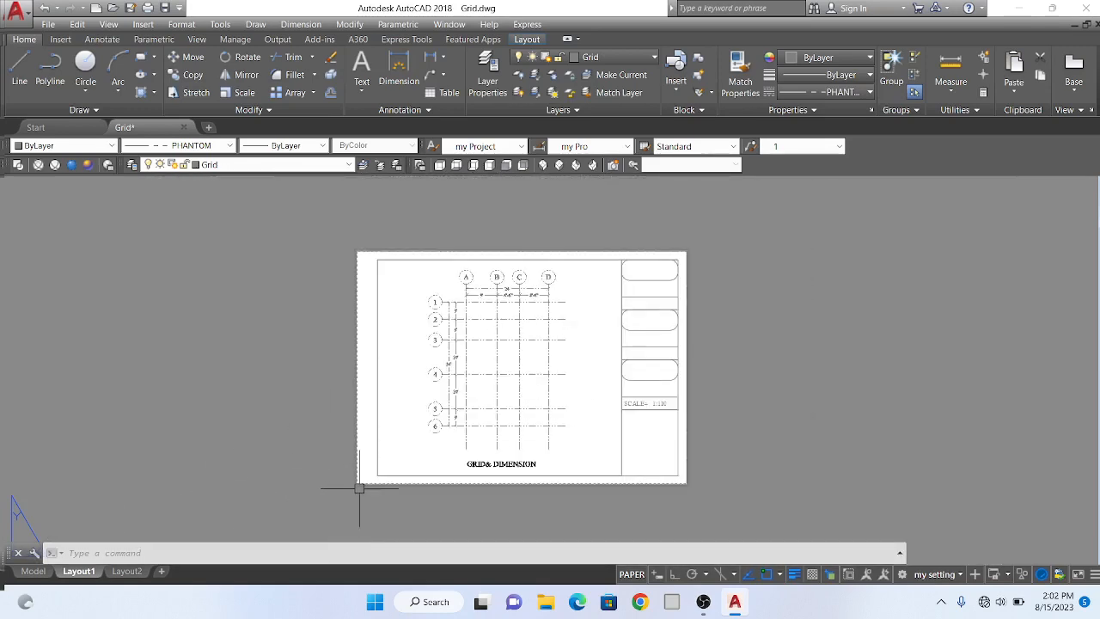
scroll(357, 483, up, 4)
scroll(307, 501, down, 4)
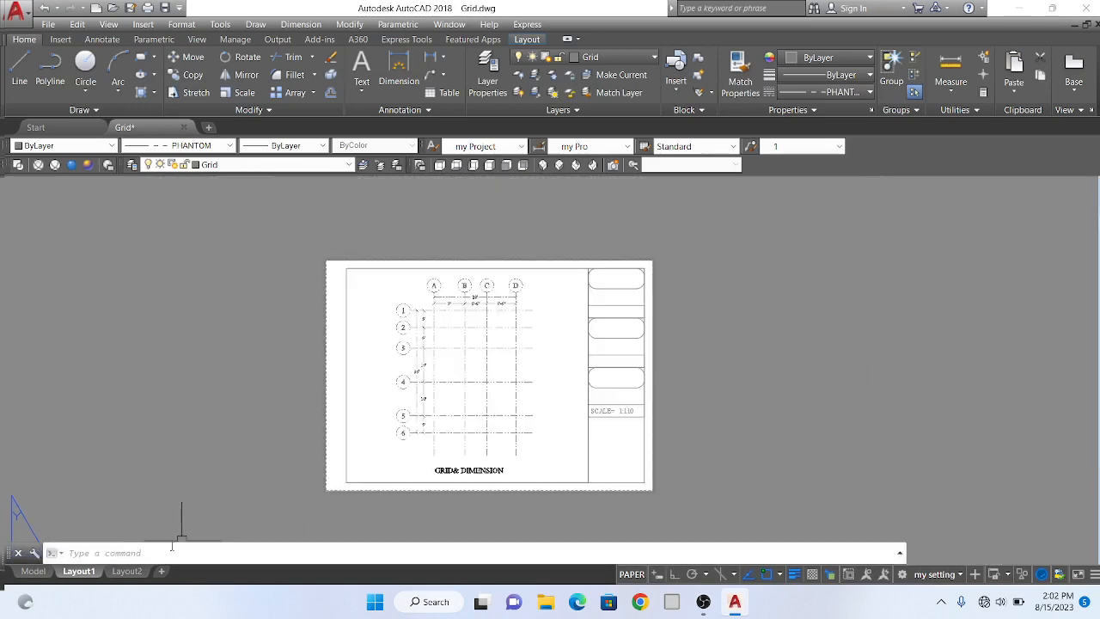
scroll(553, 440, up, 2)
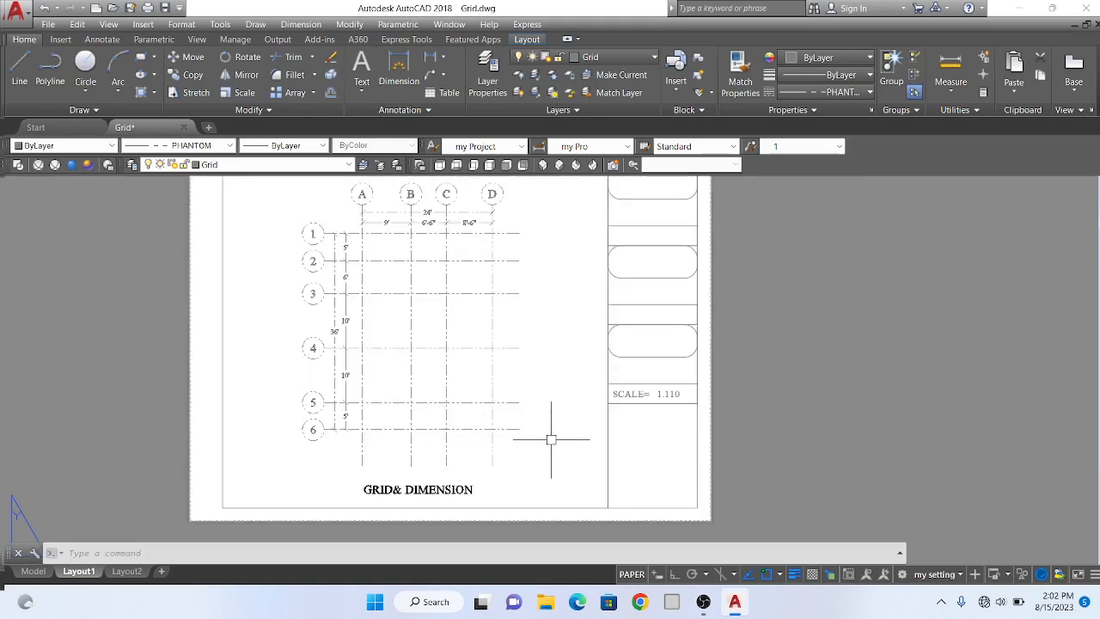
scroll(553, 441, down, 2)
scroll(555, 404, up, 2)
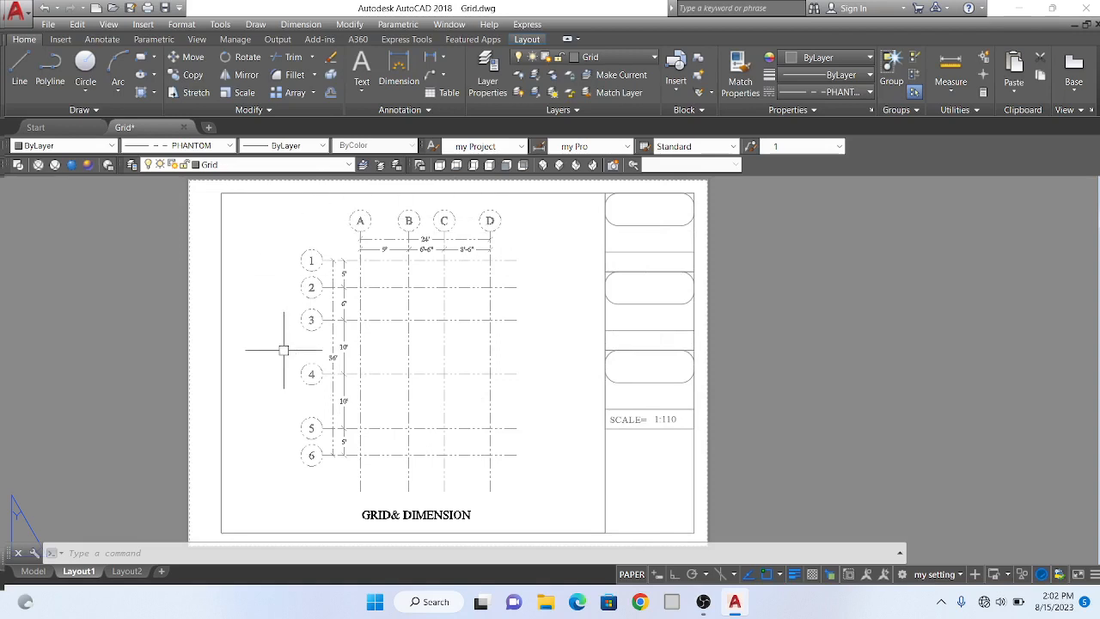
scroll(490, 329, down, 2)
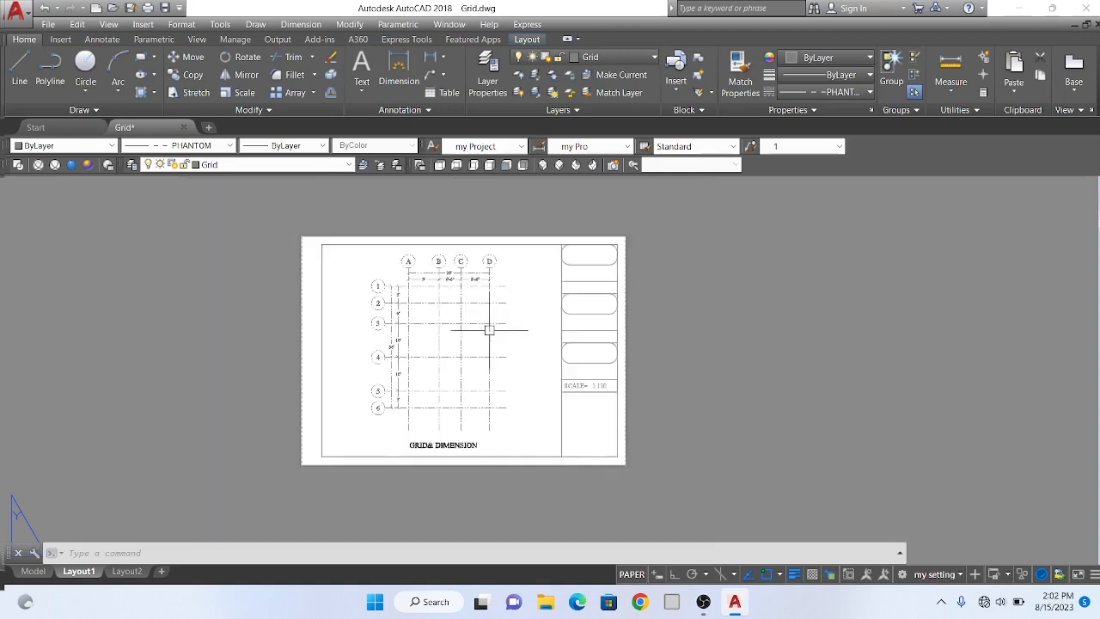
scroll(438, 369, up, 2)
scroll(437, 364, down, 2)
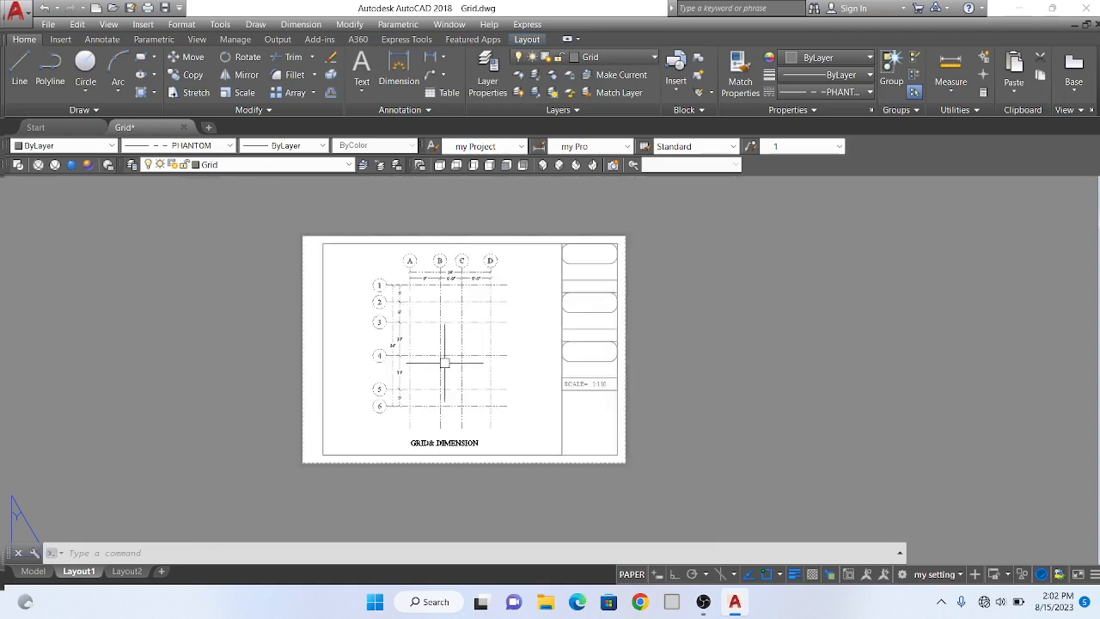
scroll(440, 363, up, 2)
scroll(491, 344, down, 2)
scroll(491, 344, up, 2)
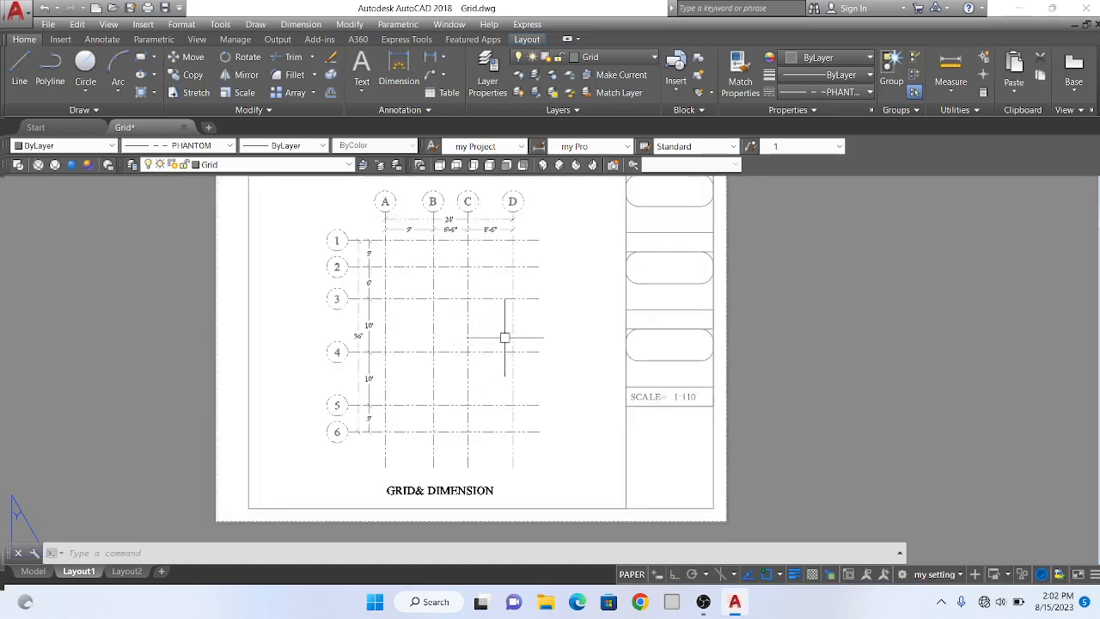
- Compare the phantom dash pattern of the numbered and lettered grid lines on the Layout1 sheet across repeated magnification changes
scroll(549, 350, up, 2)
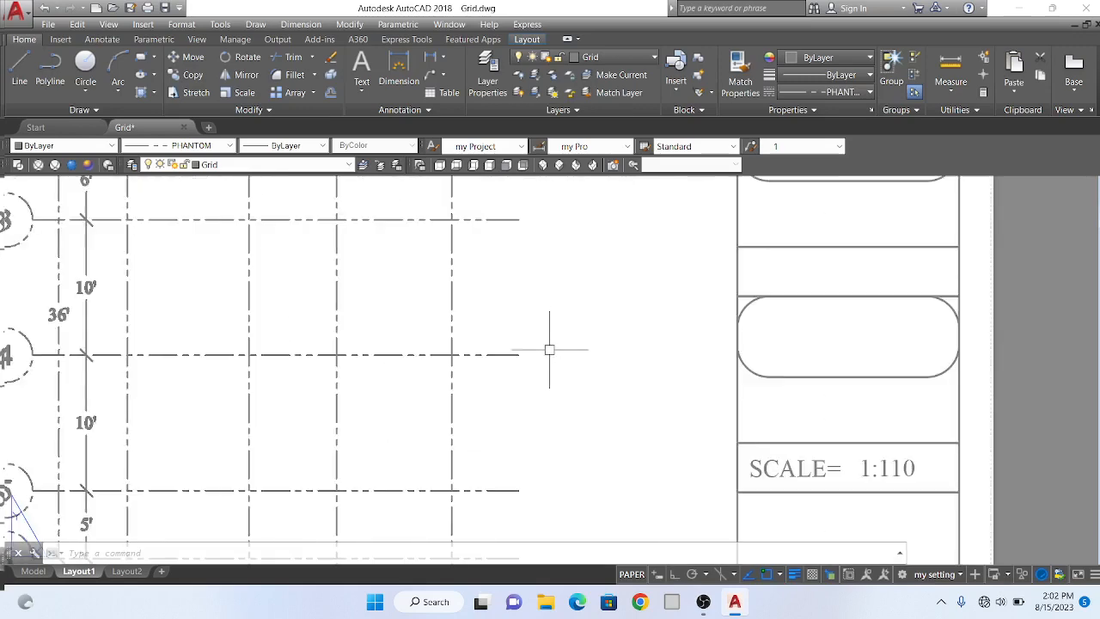
scroll(550, 349, down, 4)
scroll(550, 349, up, 3)
scroll(551, 352, down, 4)
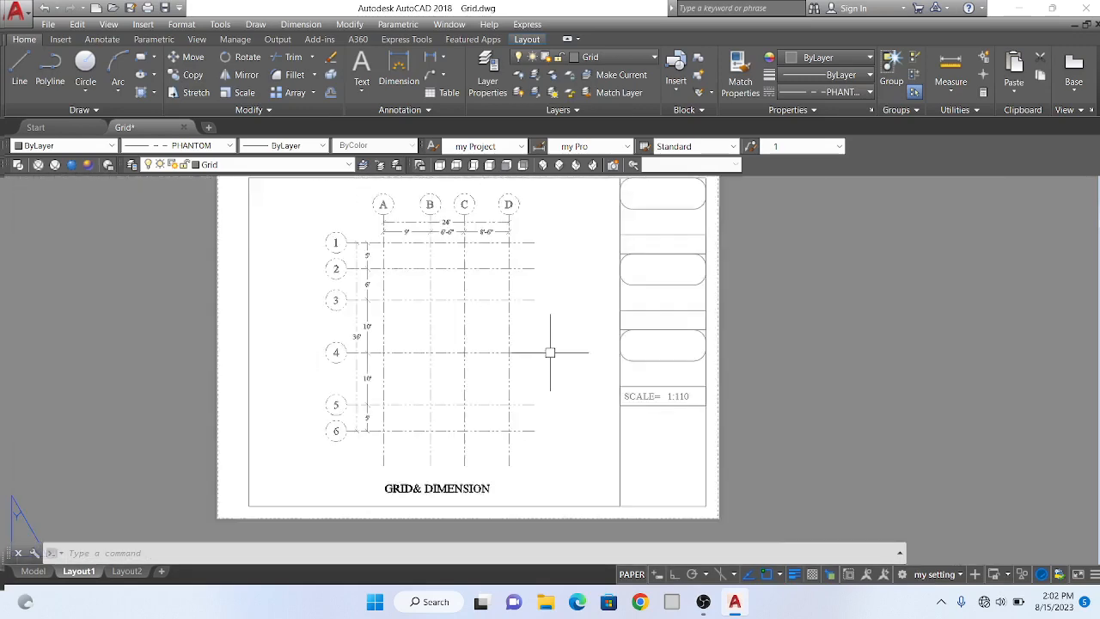
scroll(551, 353, up, 2)
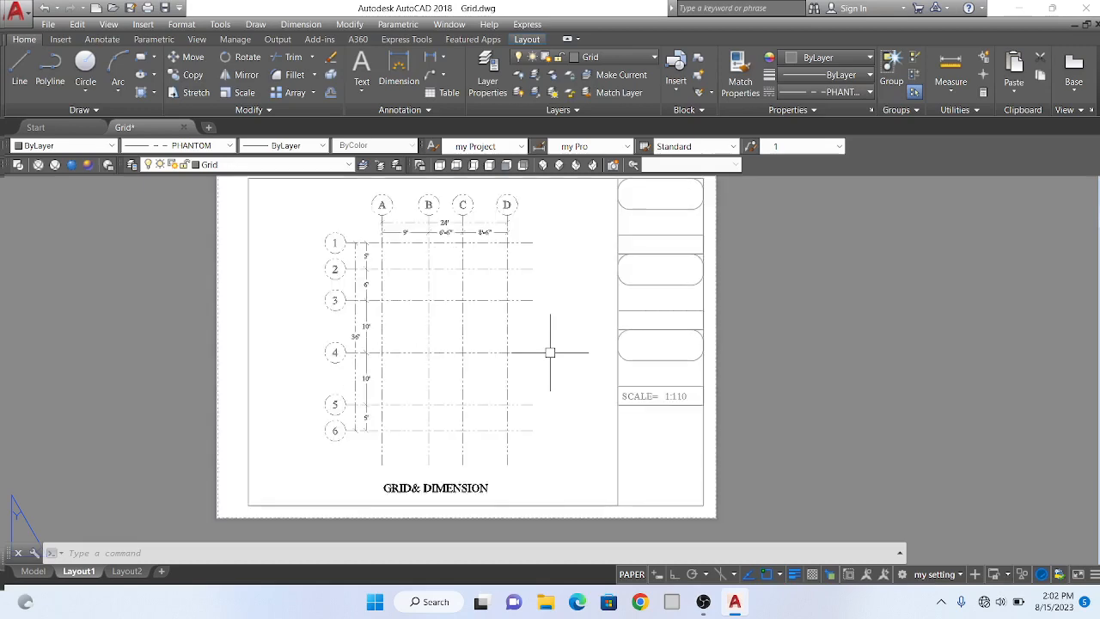
scroll(510, 388, up, 4)
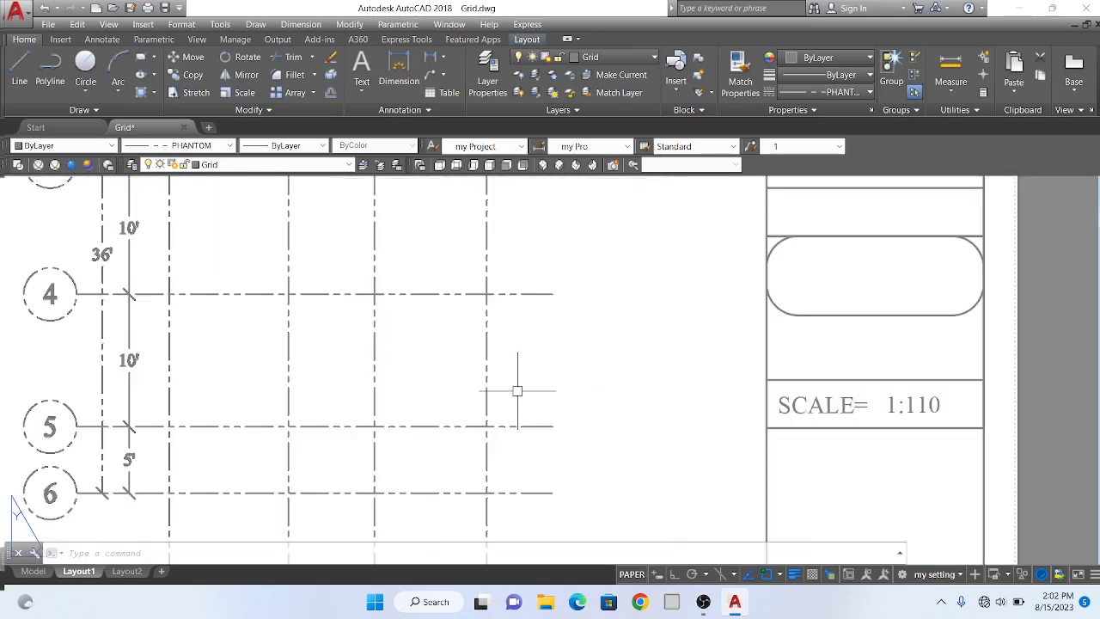
scroll(516, 388, down, 6)
scroll(520, 388, up, 4)
scroll(526, 387, down, 4)
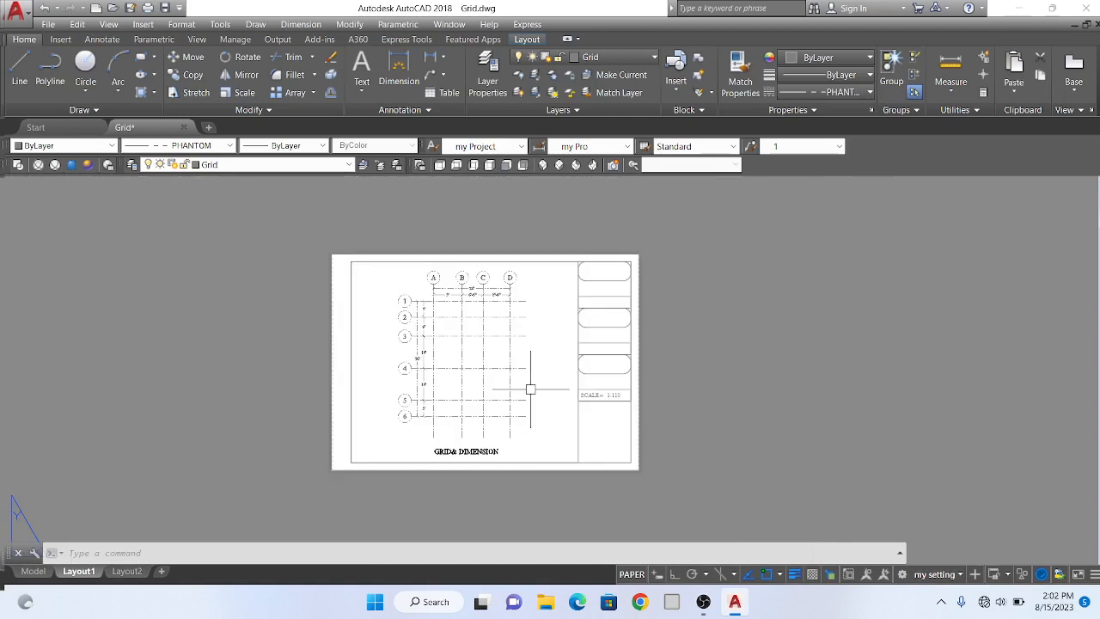
scroll(531, 390, up, 2)
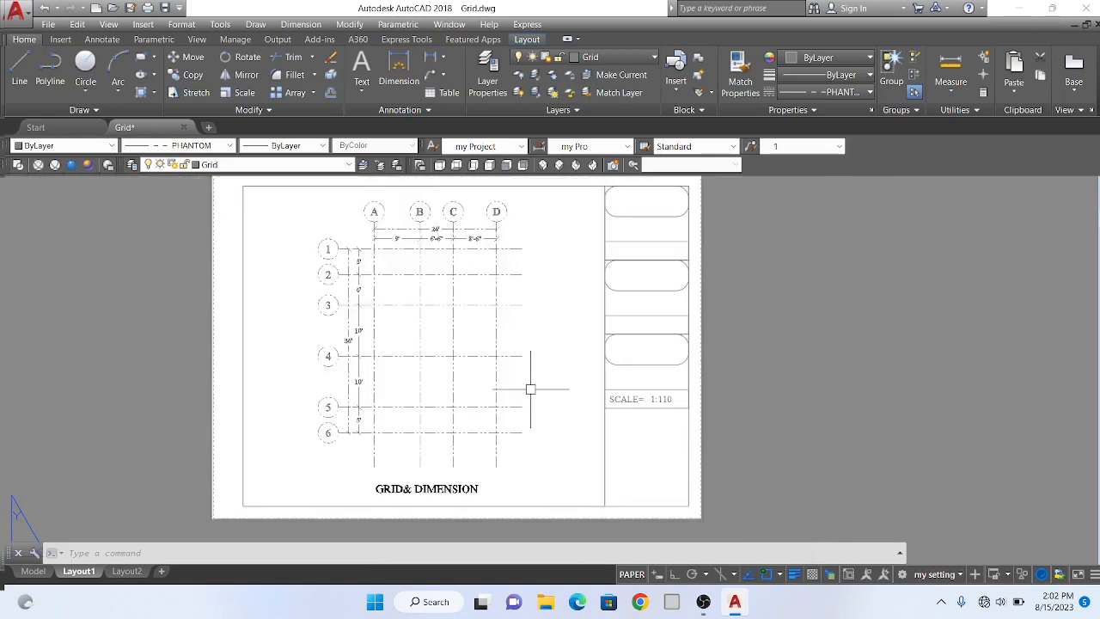
scroll(531, 389, down, 2)
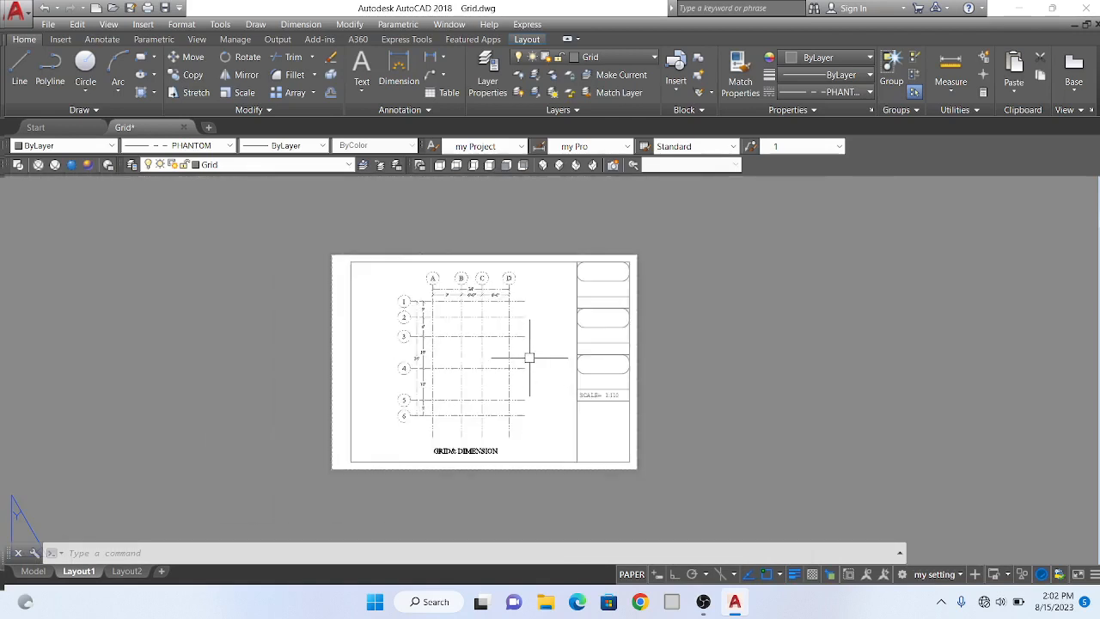
scroll(530, 358, up, 2)
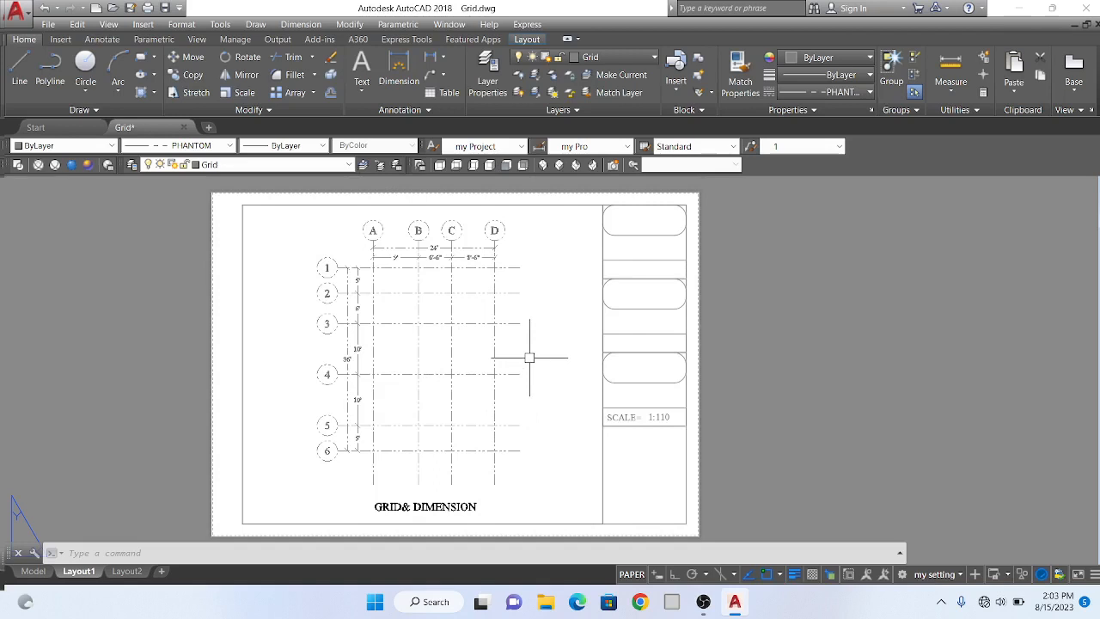
scroll(530, 358, down, 2)
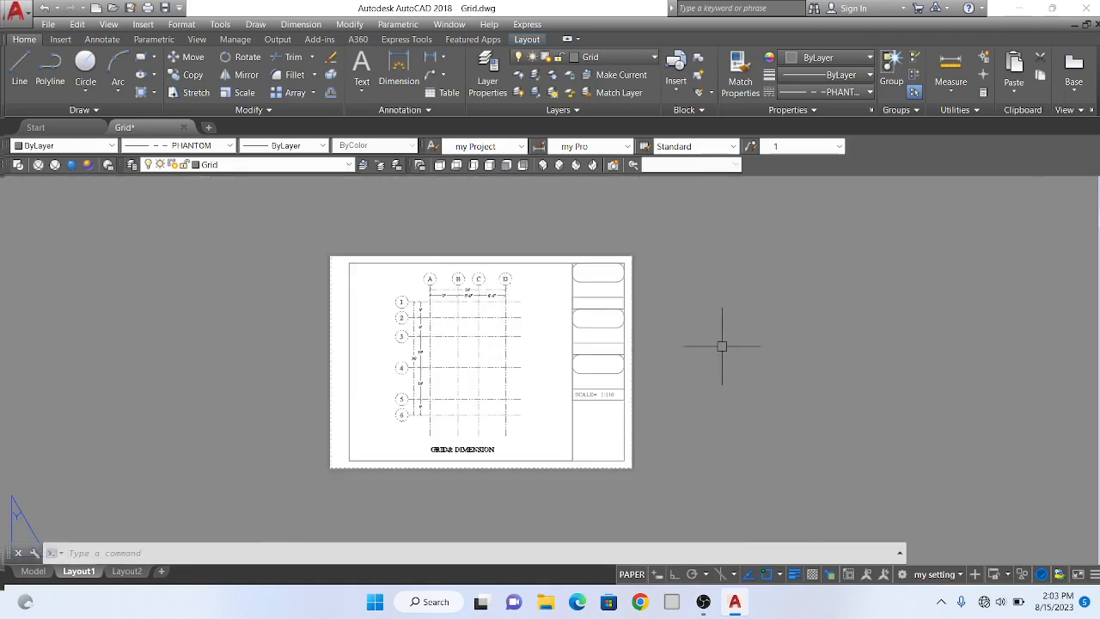
scroll(512, 347, up, 2)
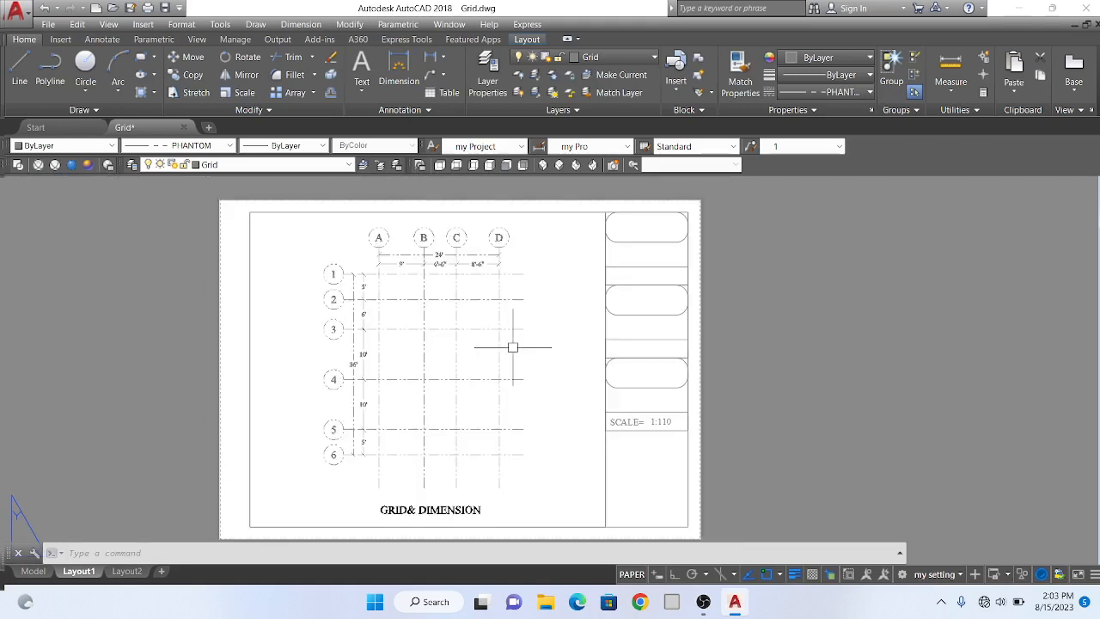
scroll(512, 347, down, 2)
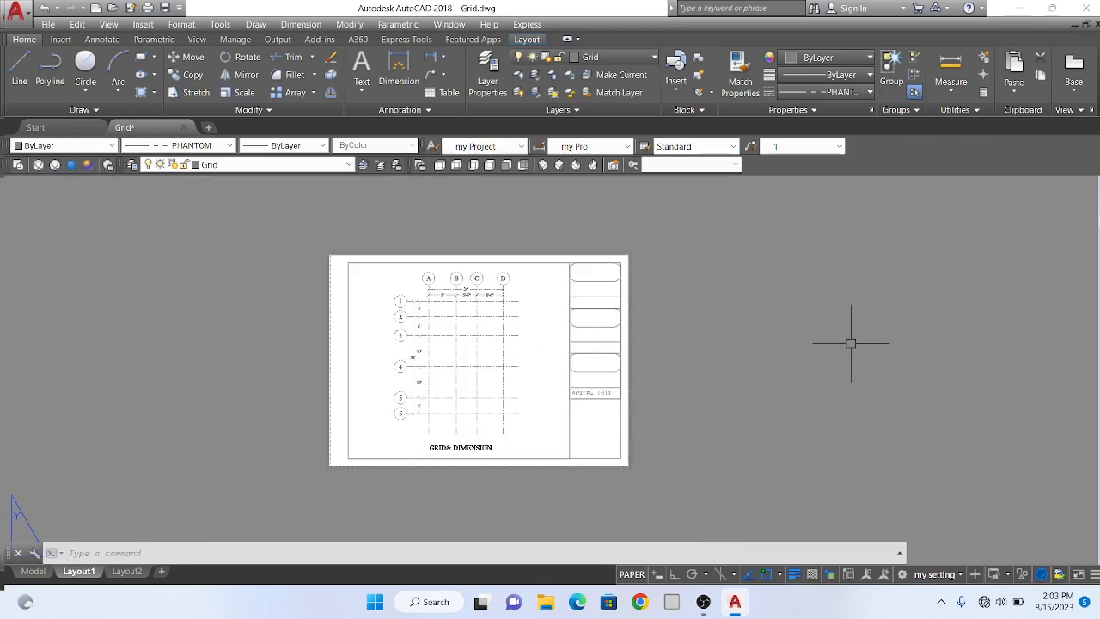
click(842, 339)
click(847, 368)
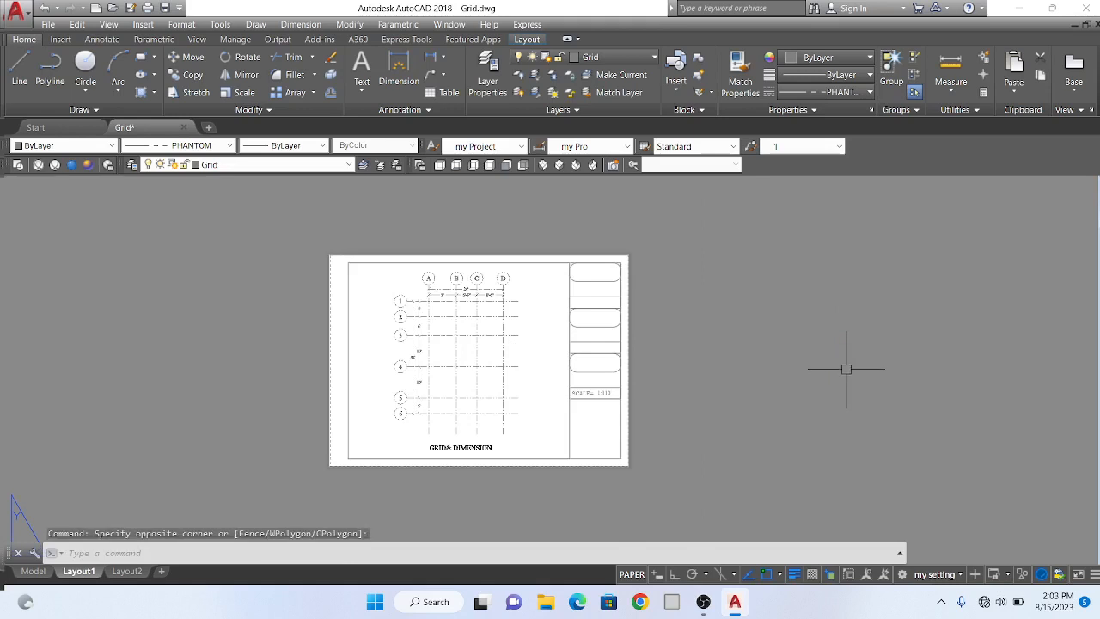
click(846, 369)
click(879, 369)
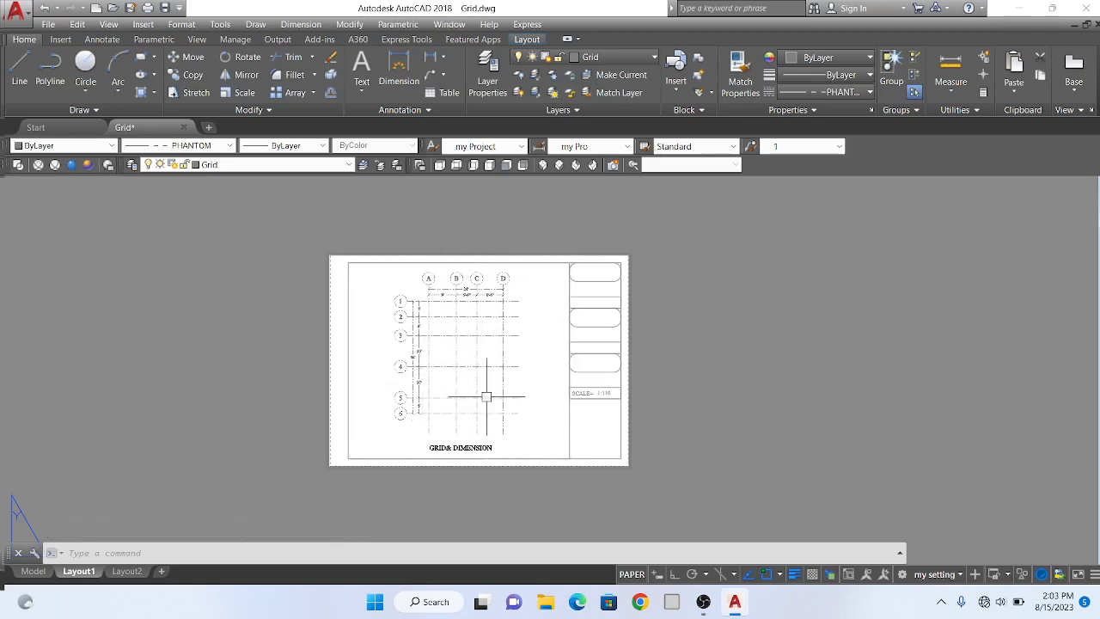
- Activate the grid plan's viewport, examine the grid lines' linetype at several view scales inside it, and return to paper space
scroll(512, 332, up, 2)
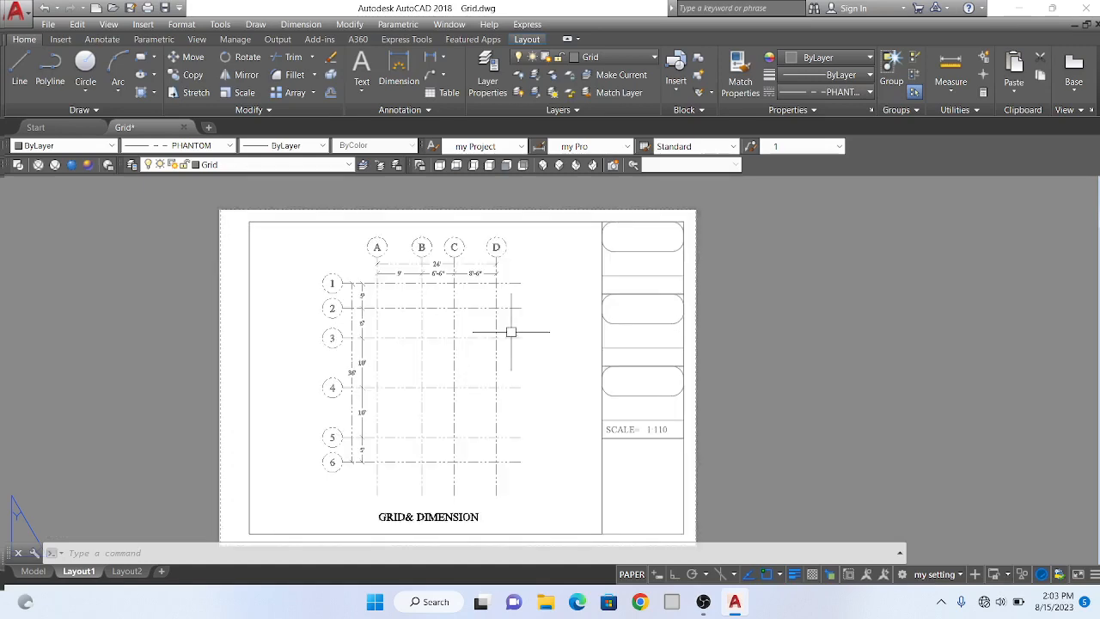
scroll(507, 329, down, 2)
scroll(493, 353, up, 2)
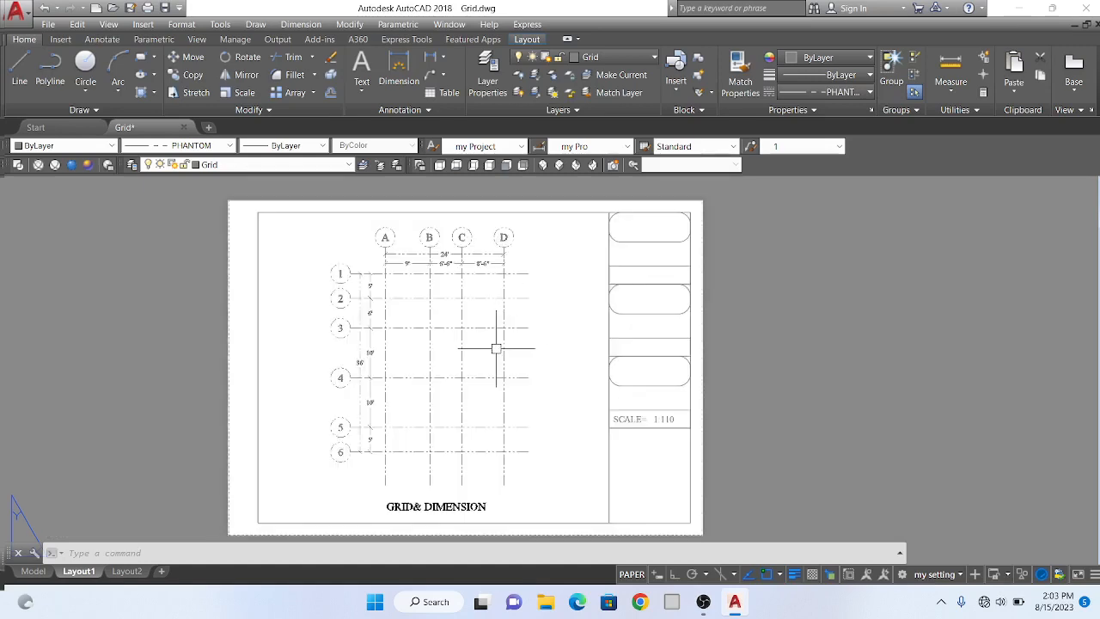
scroll(499, 349, down, 2)
scroll(497, 349, up, 2)
double_click(558, 337)
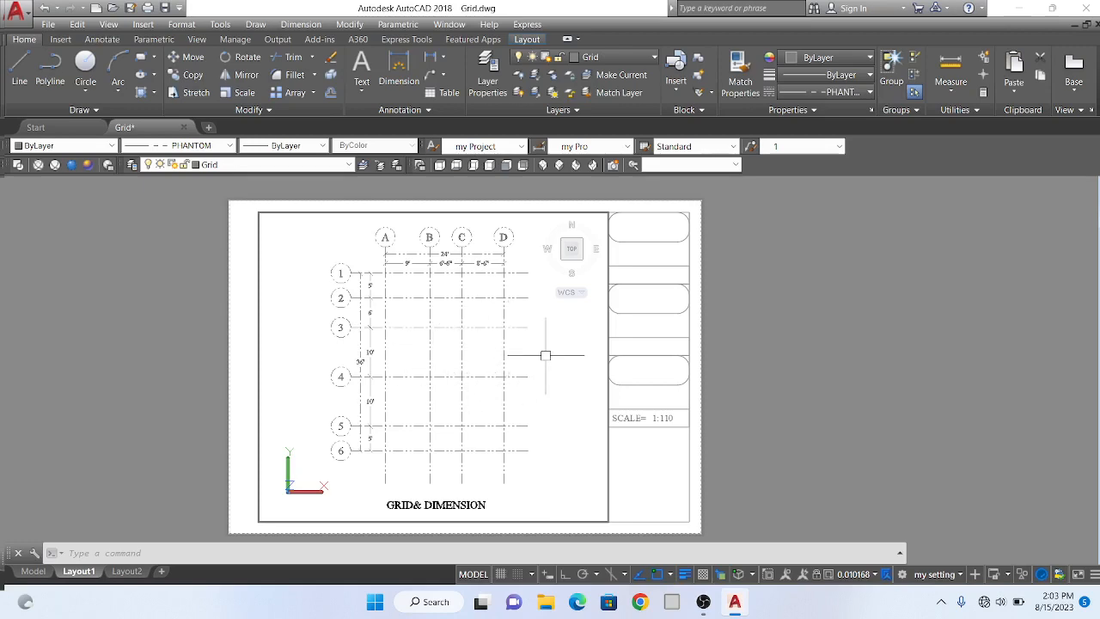
scroll(545, 355, down, 4)
scroll(545, 358, up, 5)
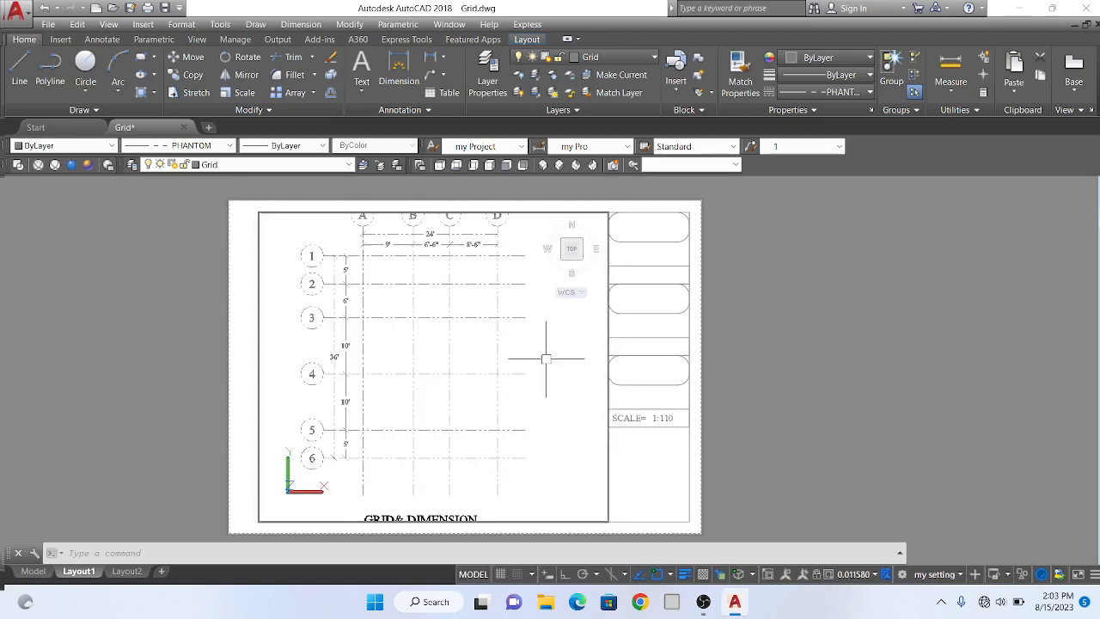
scroll(545, 361, down, 5)
scroll(545, 361, up, 3)
scroll(545, 361, down, 2)
scroll(545, 364, down, 1)
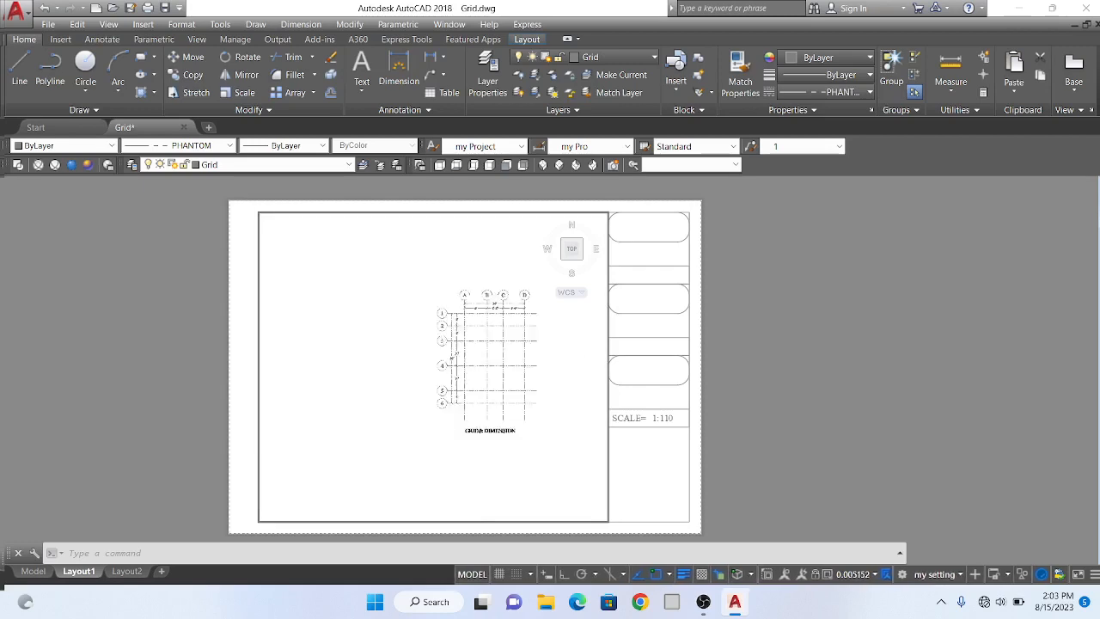
scroll(545, 364, up, 2)
scroll(544, 365, down, 2)
scroll(544, 366, up, 2)
scroll(545, 364, down, 2)
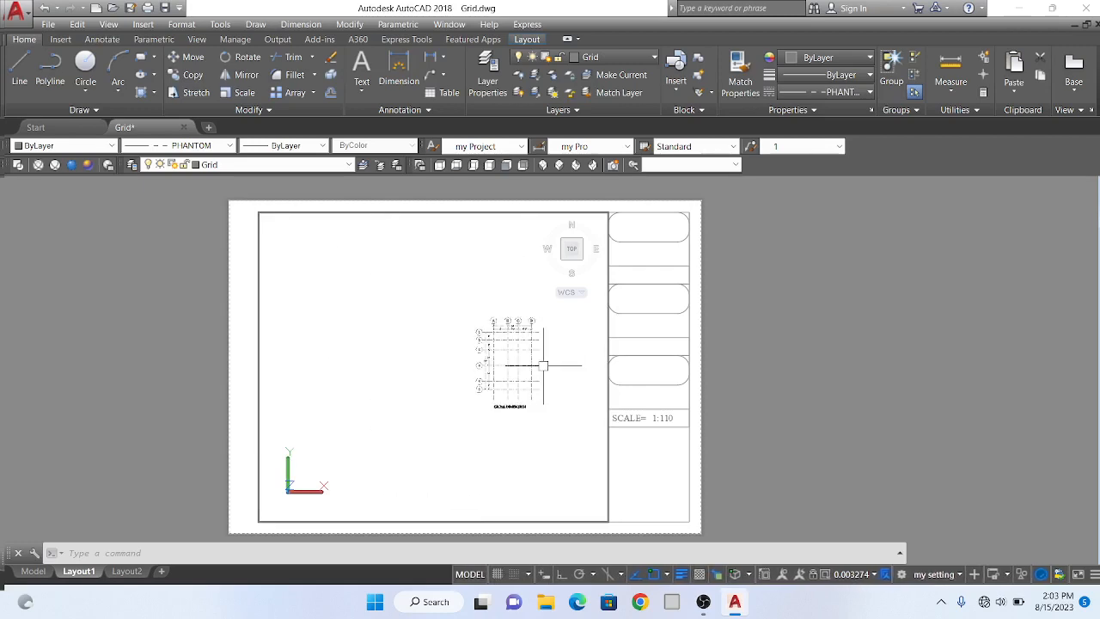
scroll(545, 361, up, 3)
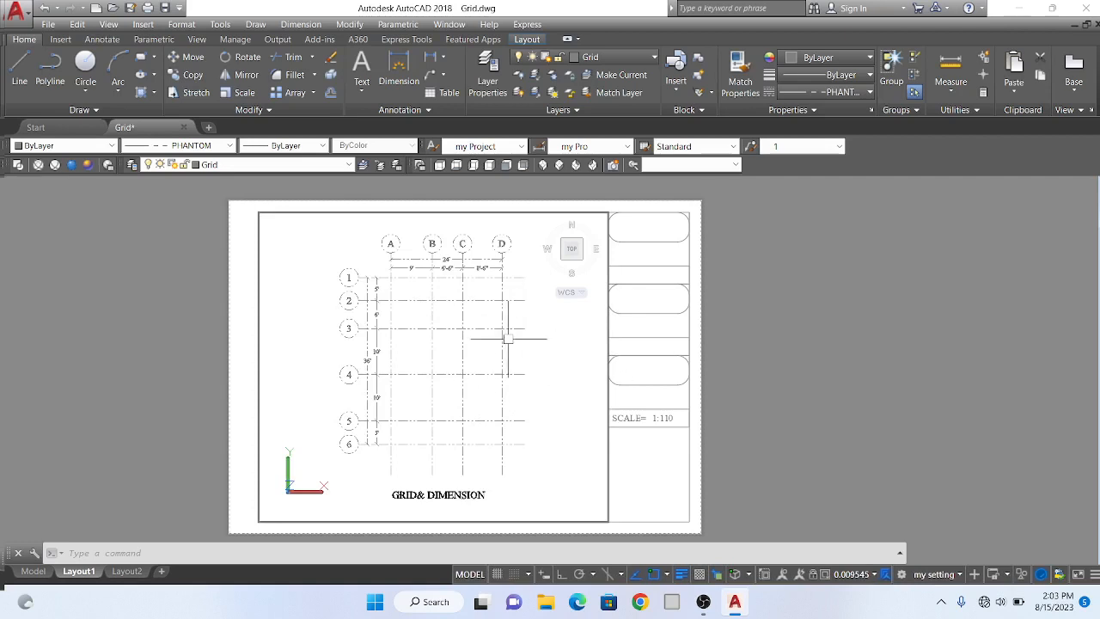
double_click(923, 361)
- Examine the grid lines in paper space on Layout1, from close up to the whole sheet with its title block
scroll(921, 358, down, 6)
scroll(917, 368, up, 4)
scroll(919, 367, up, 3)
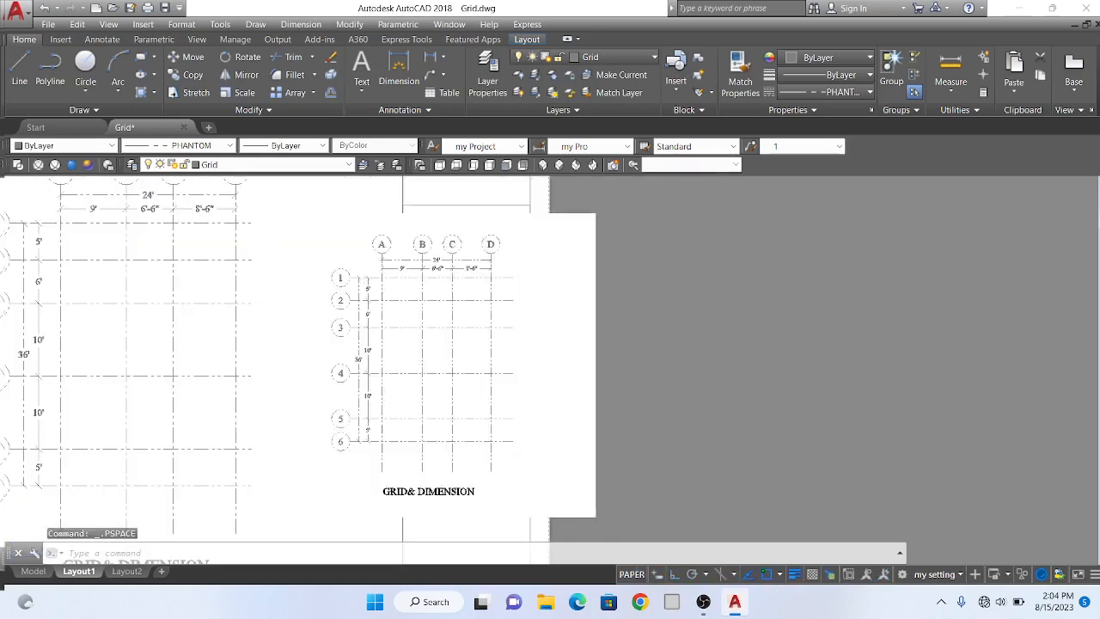
scroll(842, 369, down, 4)
scroll(843, 372, up, 5)
scroll(862, 377, down, 4)
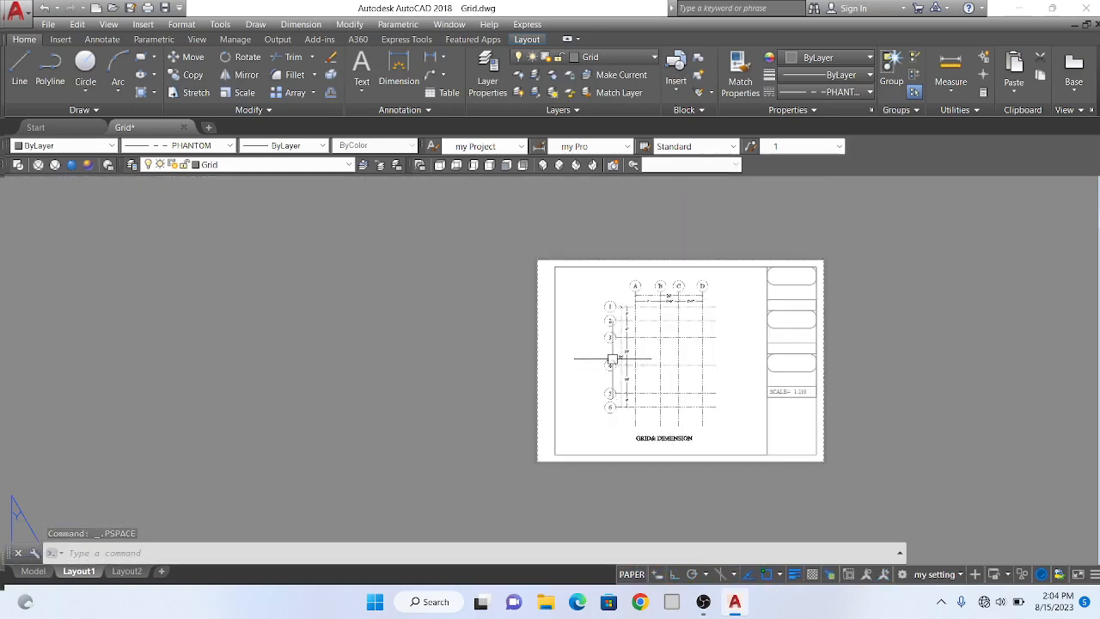
scroll(611, 363, up, 4)
scroll(607, 361, down, 4)
scroll(714, 362, up, 2)
scroll(695, 365, down, 3)
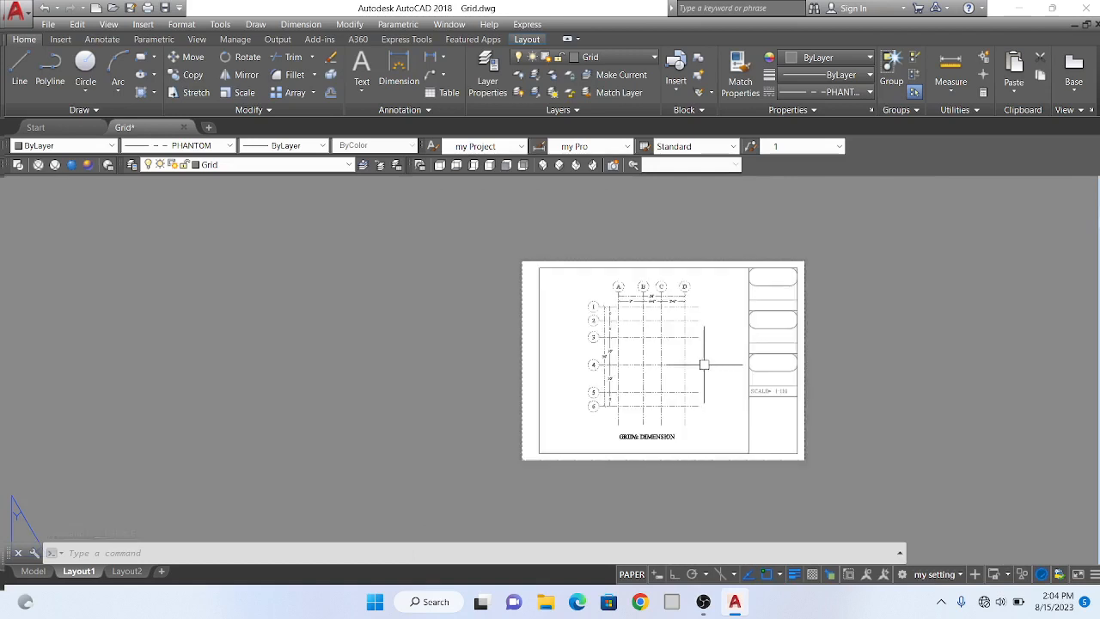
scroll(773, 368, up, 3)
scroll(146, 376, down, 2)
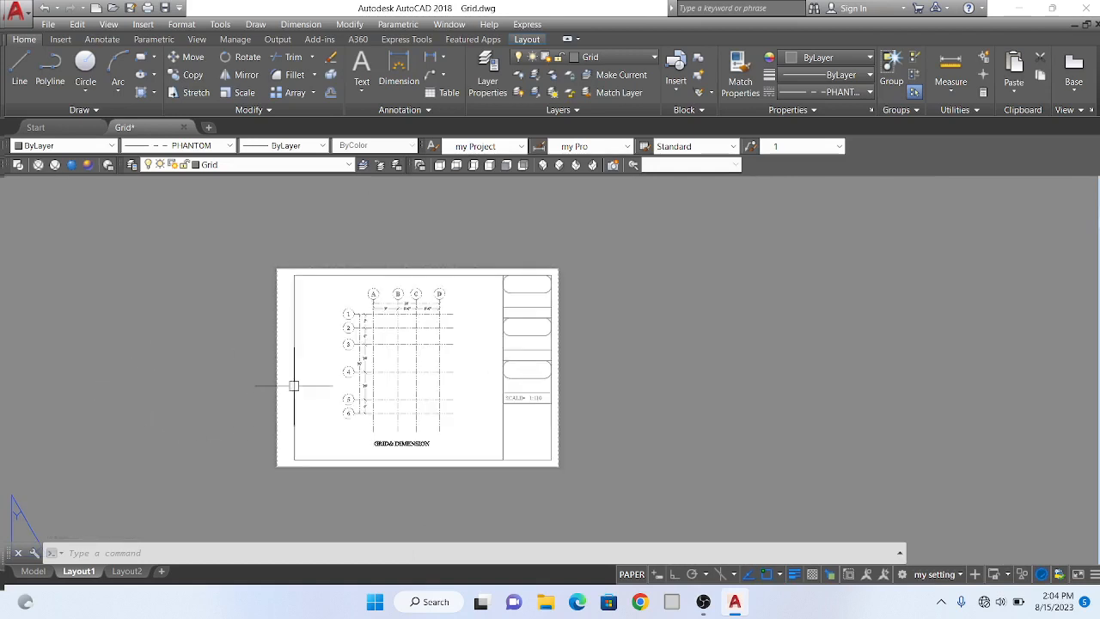
- Erase the sheet border, the grid plan viewport and the whole title block from Layout1, leaving the sheet empty
scroll(322, 370, up, 2)
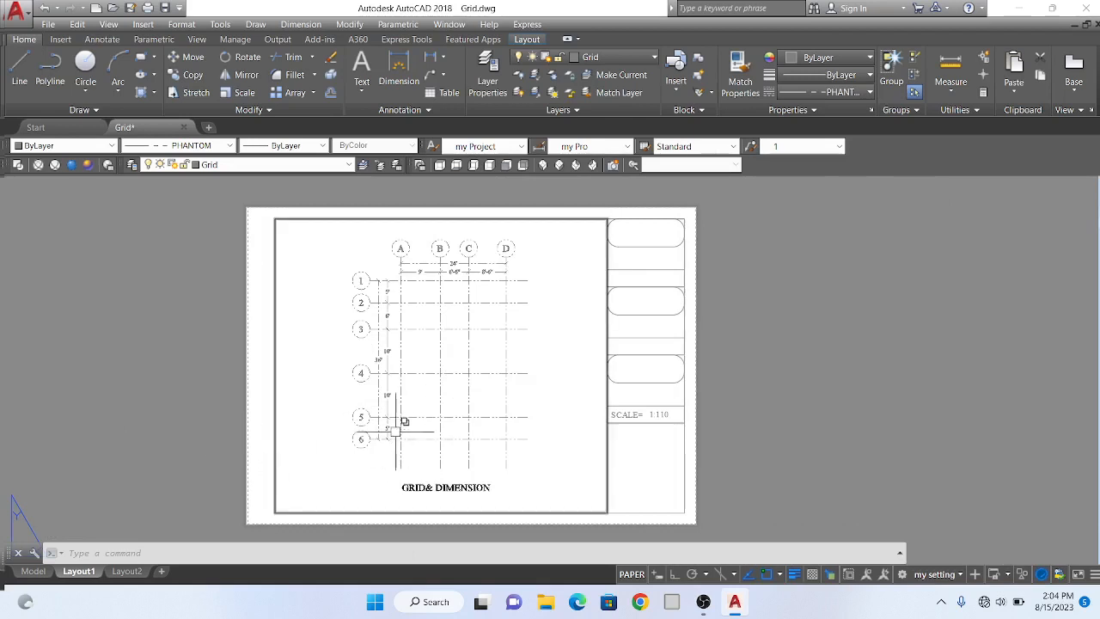
click(687, 508)
key(Delete)
click(600, 503)
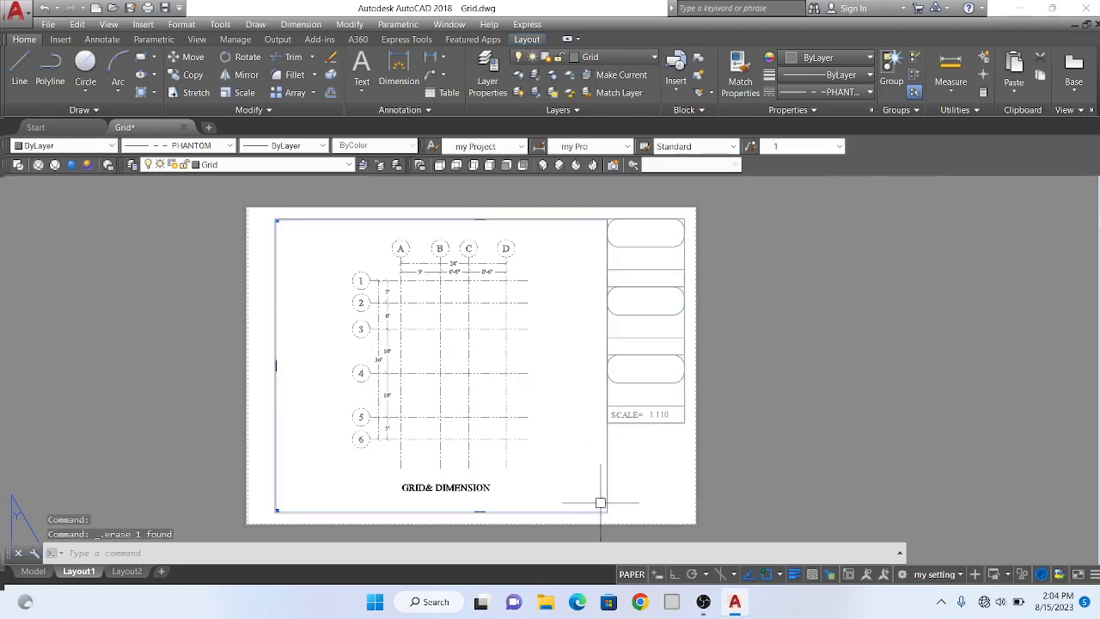
key(Delete)
click(653, 467)
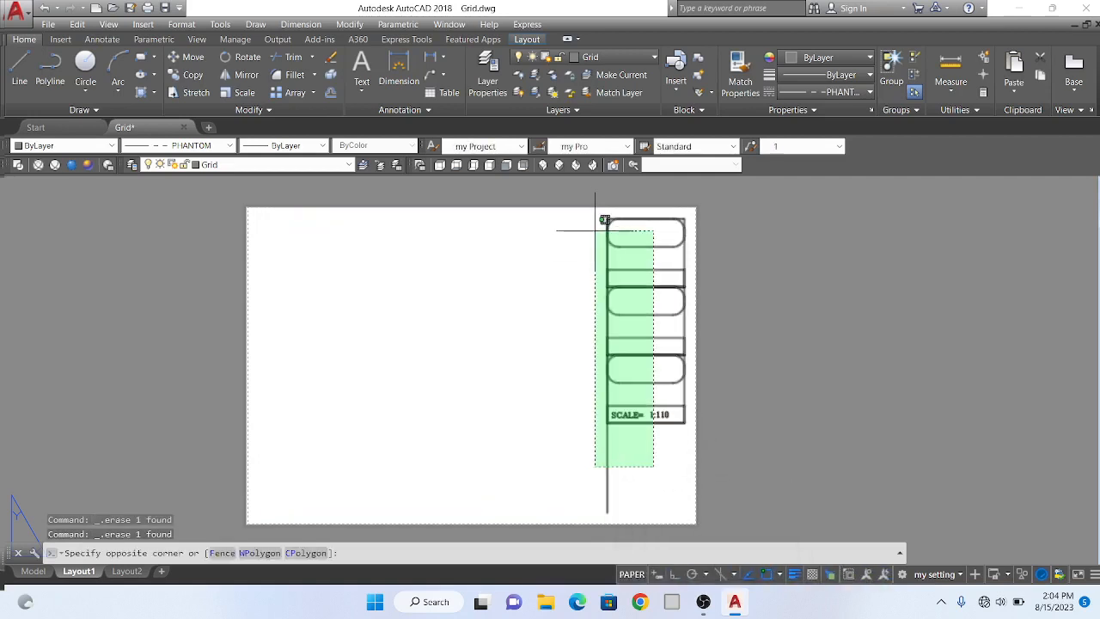
click(602, 222)
key(Delete)
scroll(577, 371, down, 4)
scroll(562, 379, up, 2)
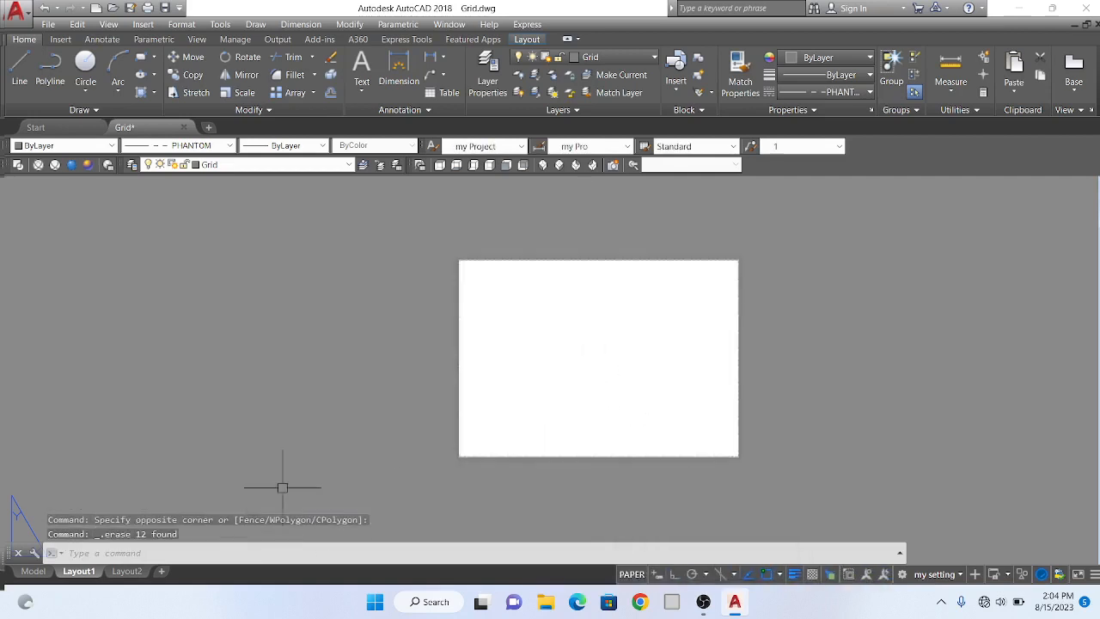
click(258, 340)
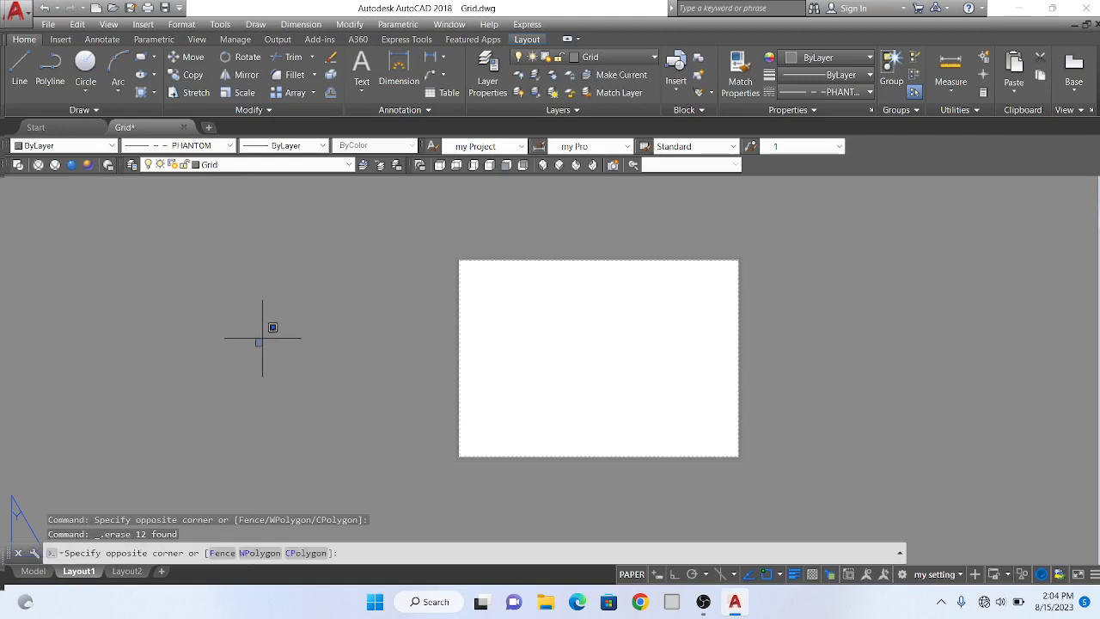
key(Escape)
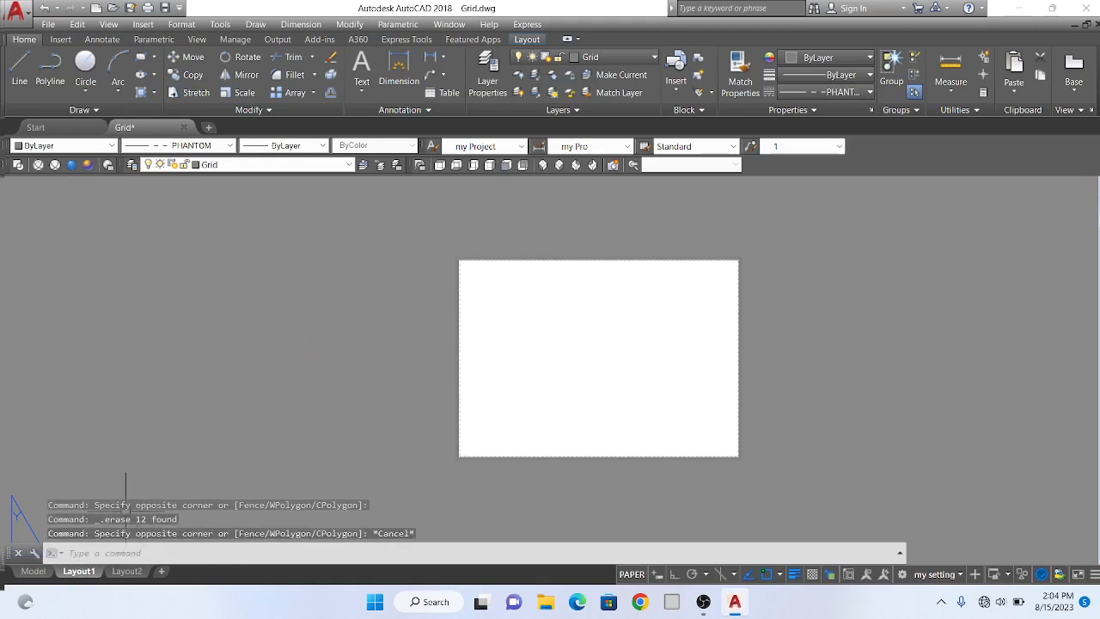
- Delete the A4 page setup in Layout1's Page Setup Manager
right_click(85, 574)
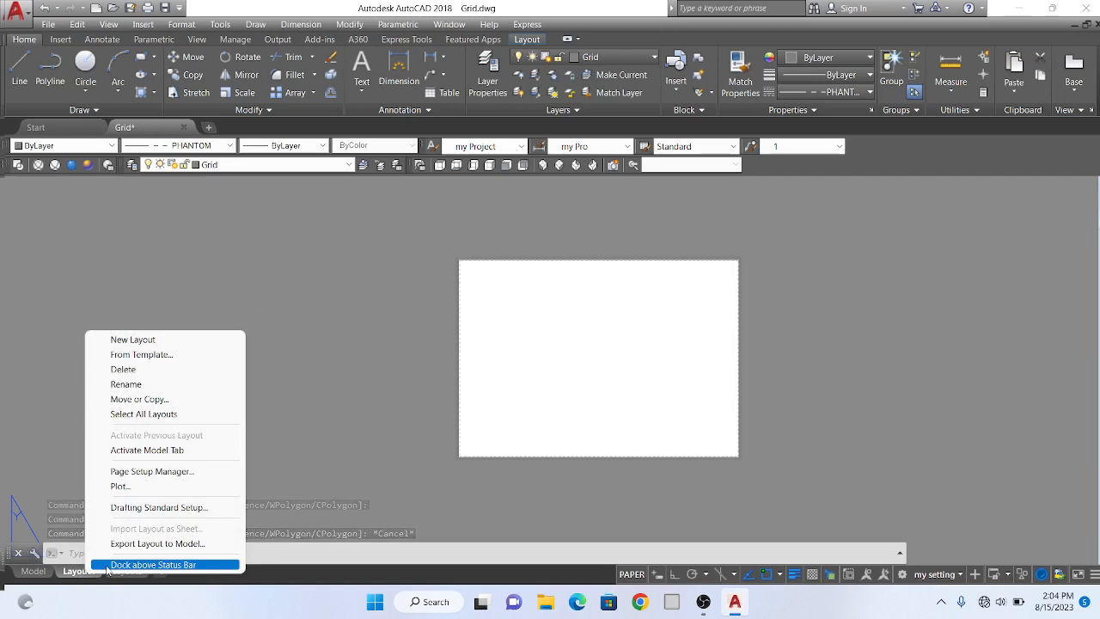
click(129, 474)
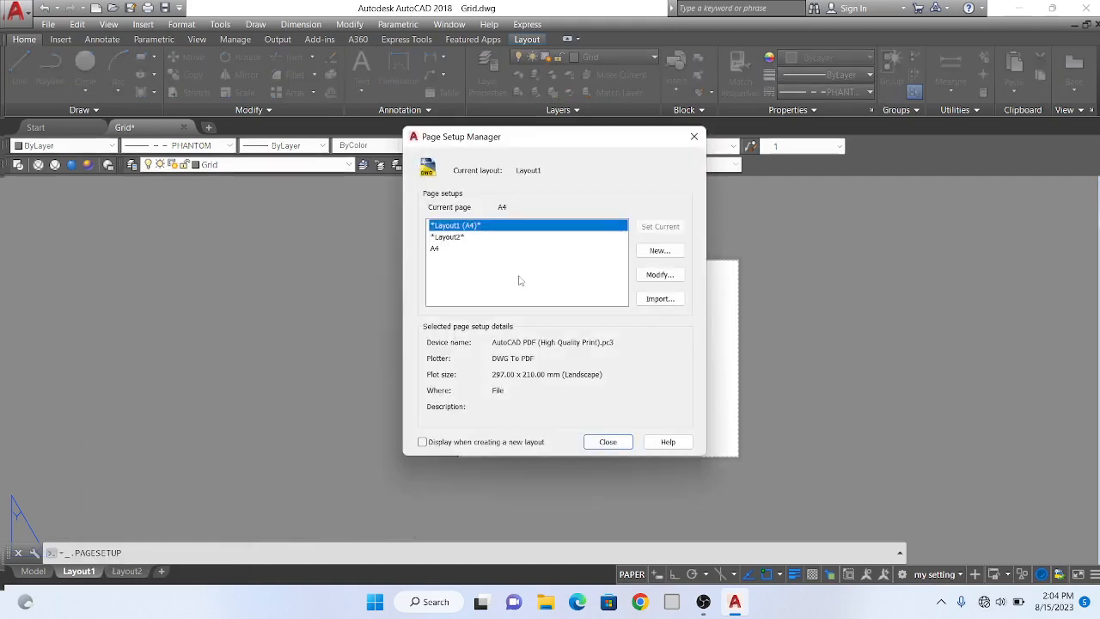
click(439, 249)
key(Delete)
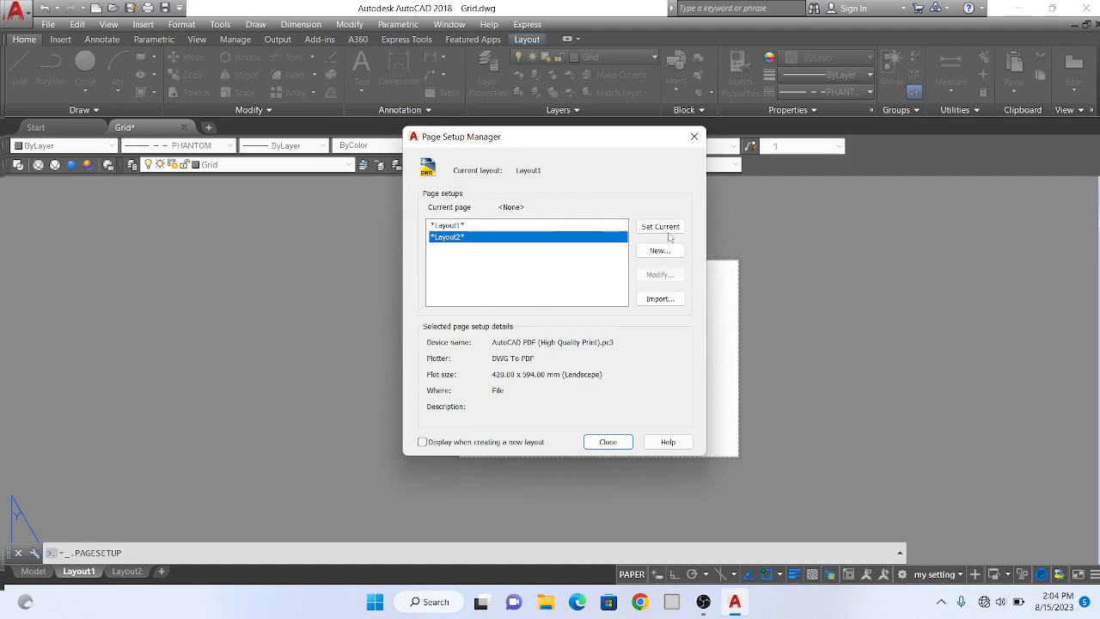
- Create a new page setup named A4 for Layout1 with AutoCAD PDF (High Quality Print).pc3 as its plotter
click(661, 251)
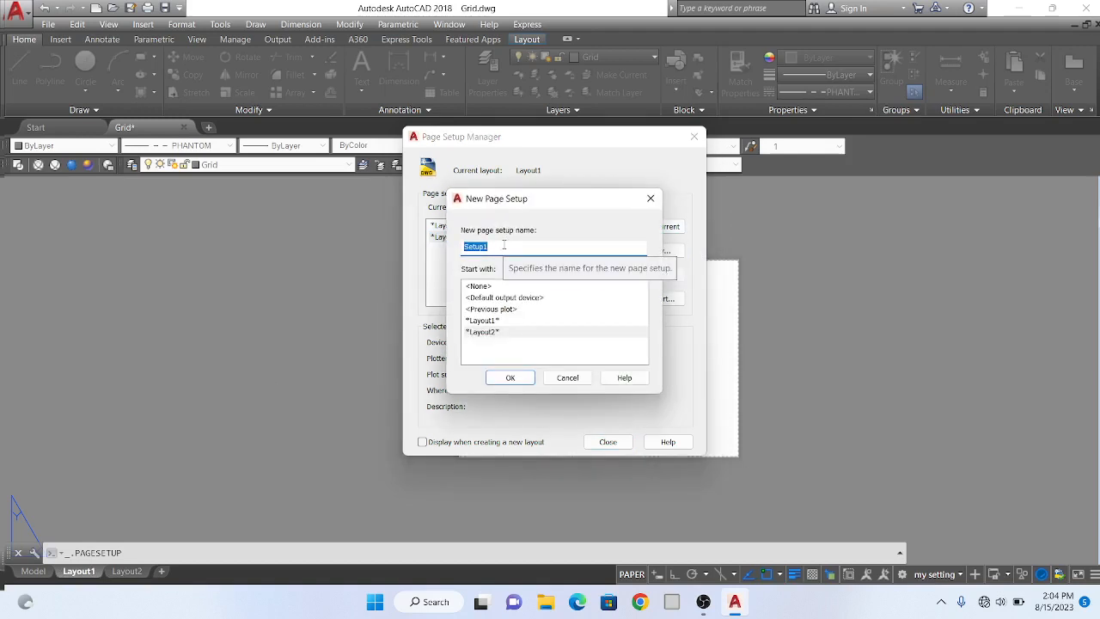
text(A4)
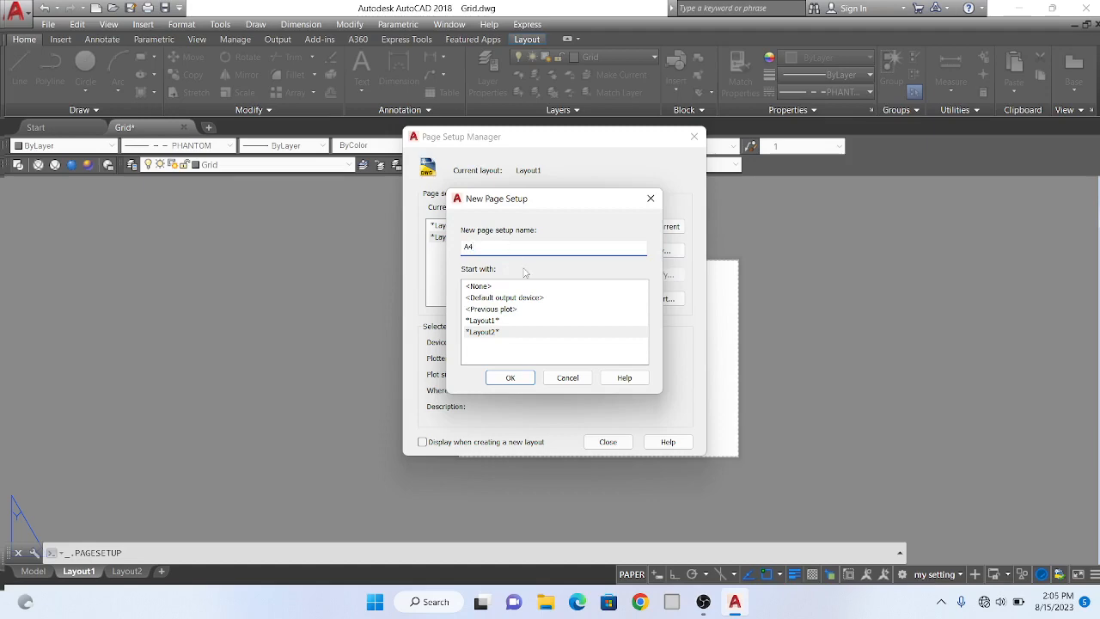
click(511, 379)
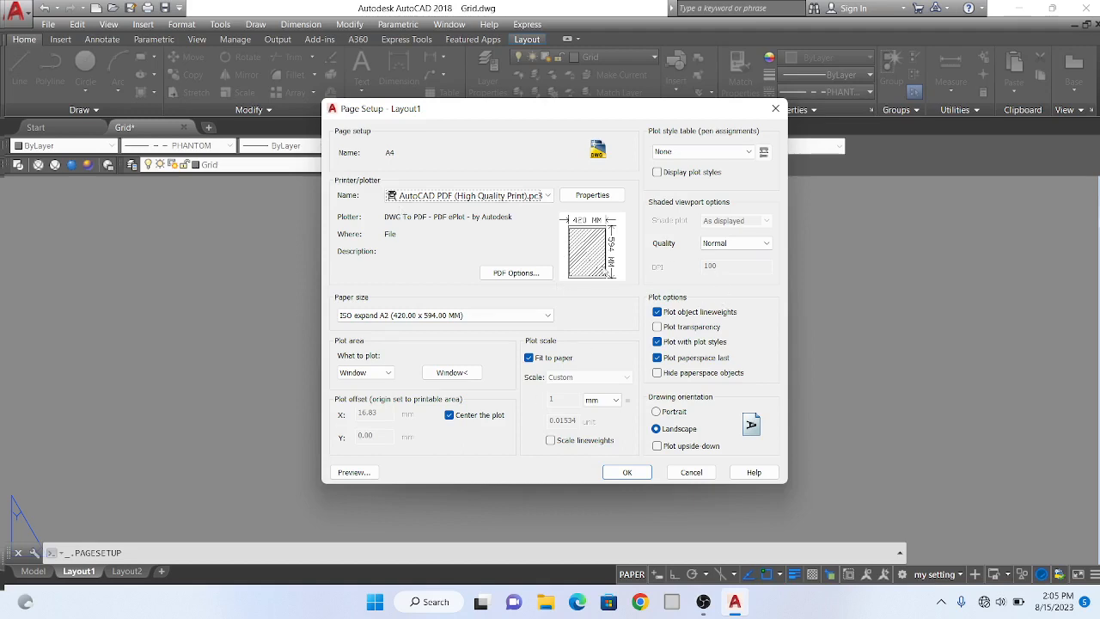
click(548, 197)
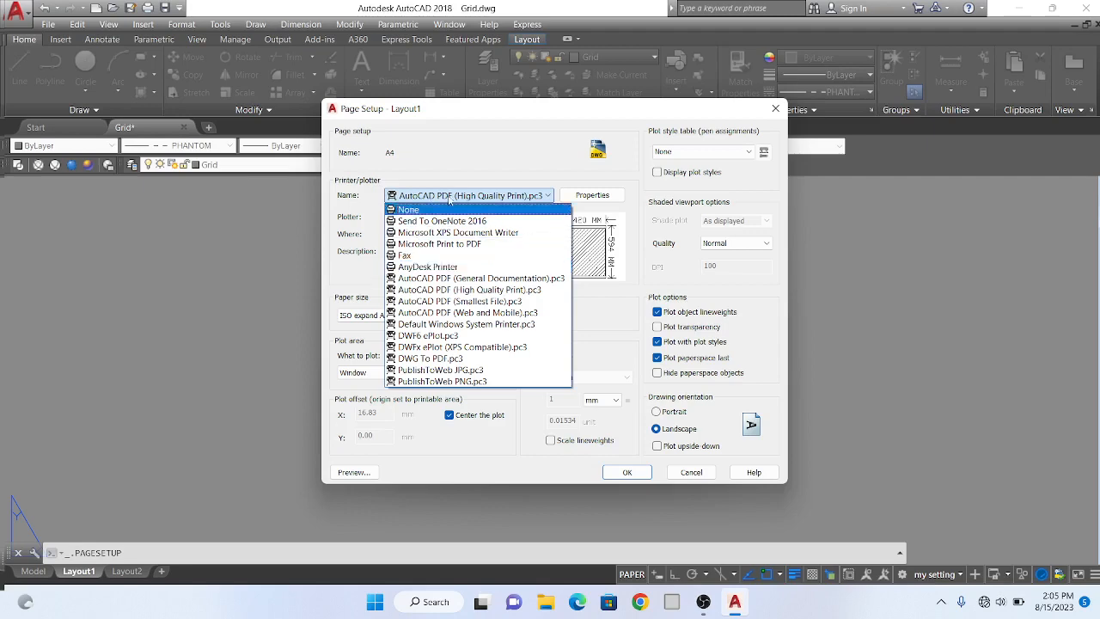
click(458, 290)
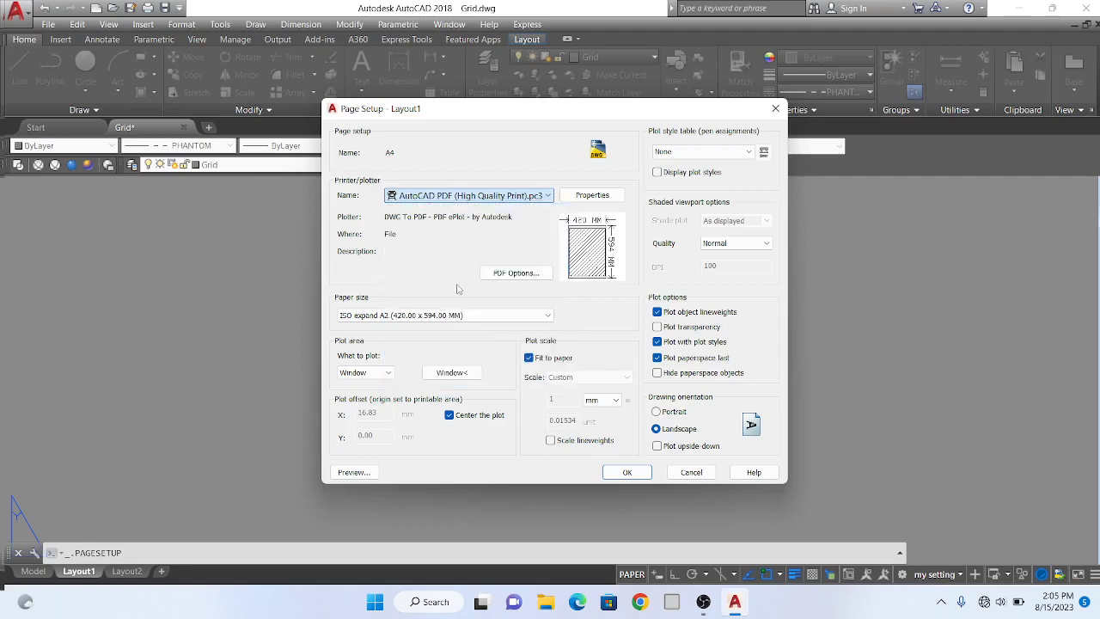
- Set the A4 page setup's paper size to ISO full bleed A4 (297.00 x 210.00 MM) and accept the setup
click(530, 317)
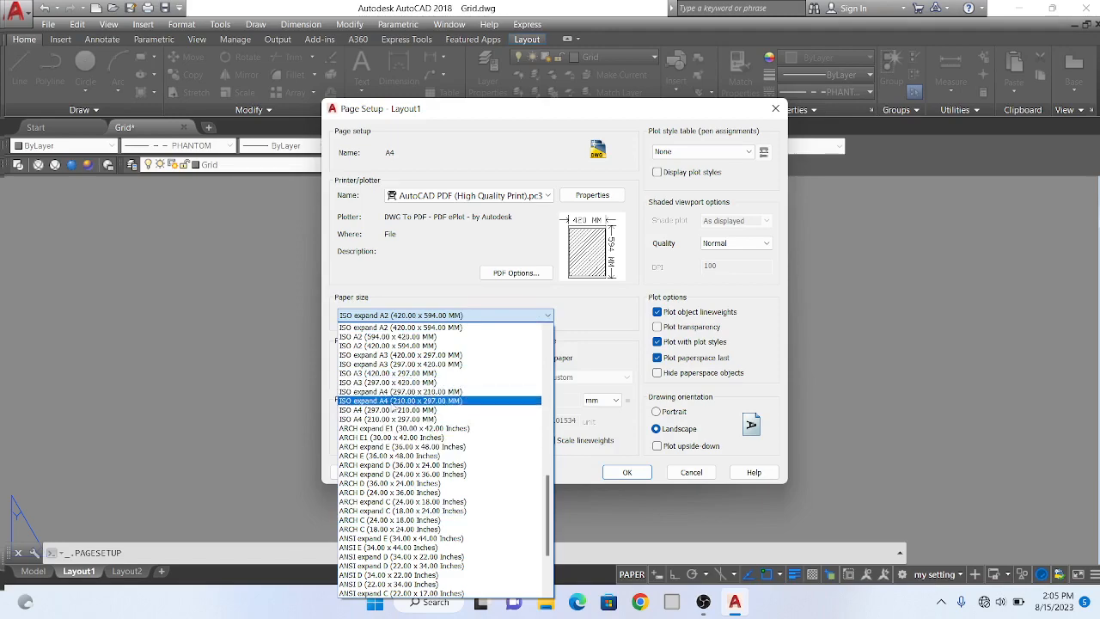
scroll(395, 400, up, 4)
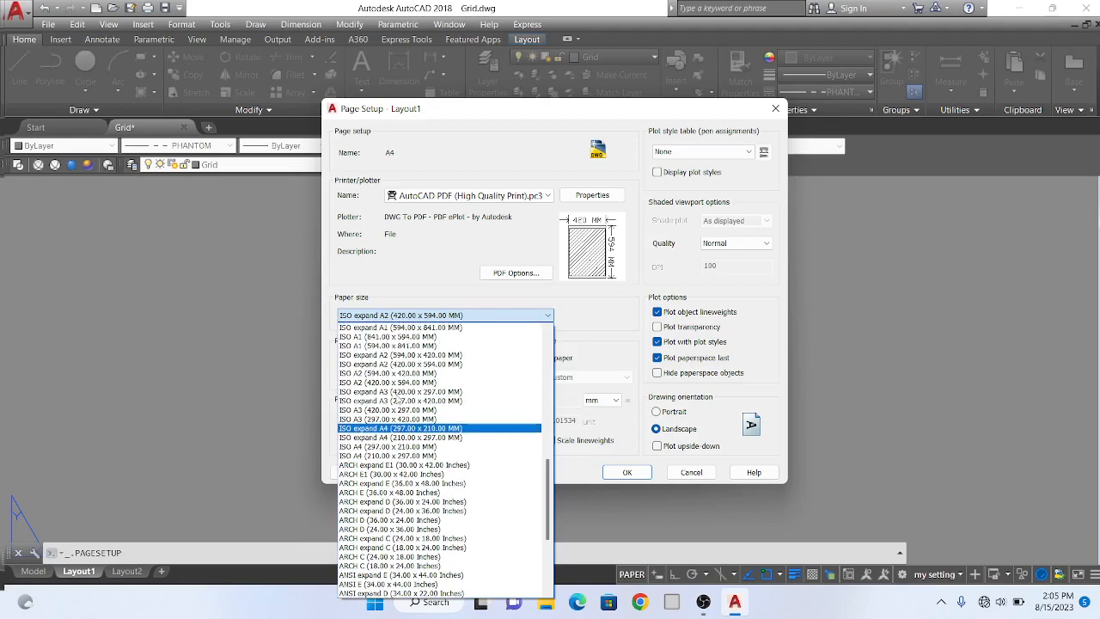
scroll(395, 397, up, 2)
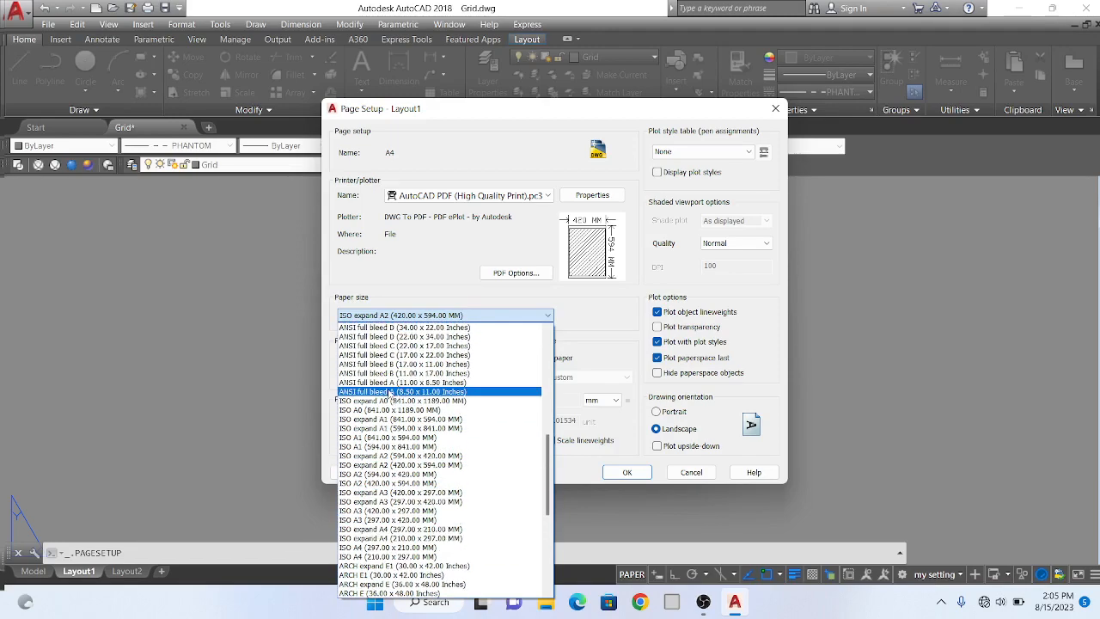
scroll(392, 393, down, 3)
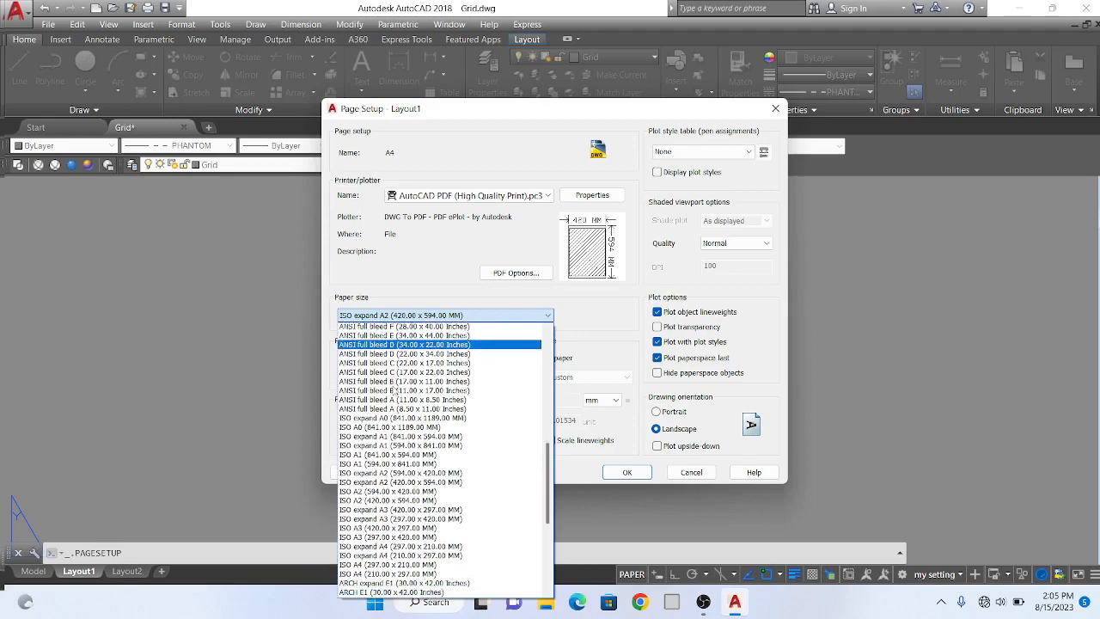
scroll(394, 392, down, 6)
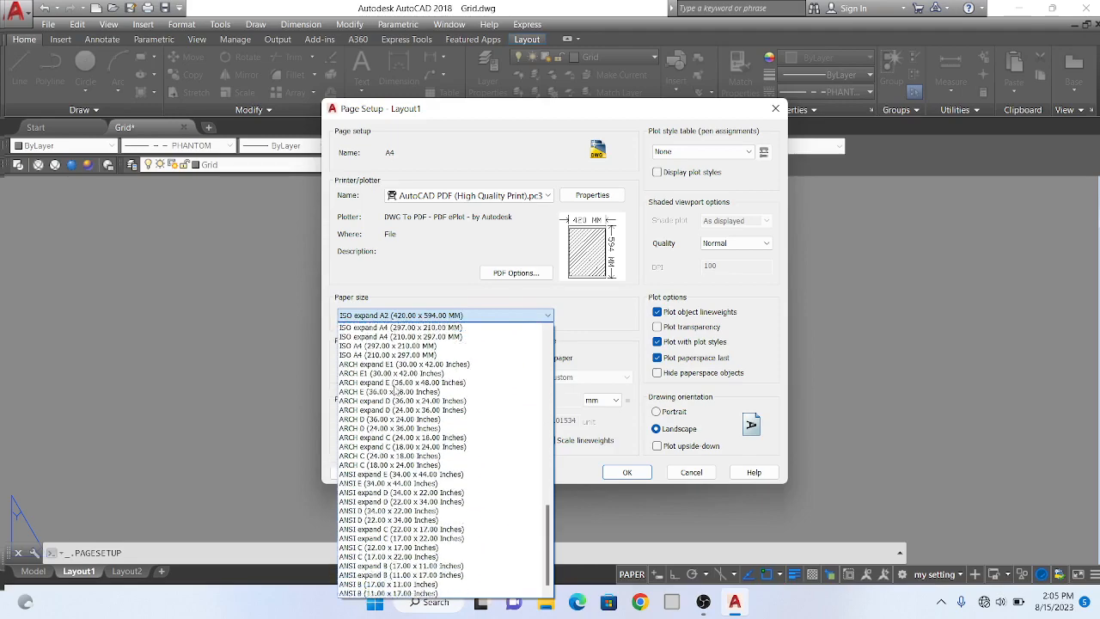
scroll(398, 389, up, 14)
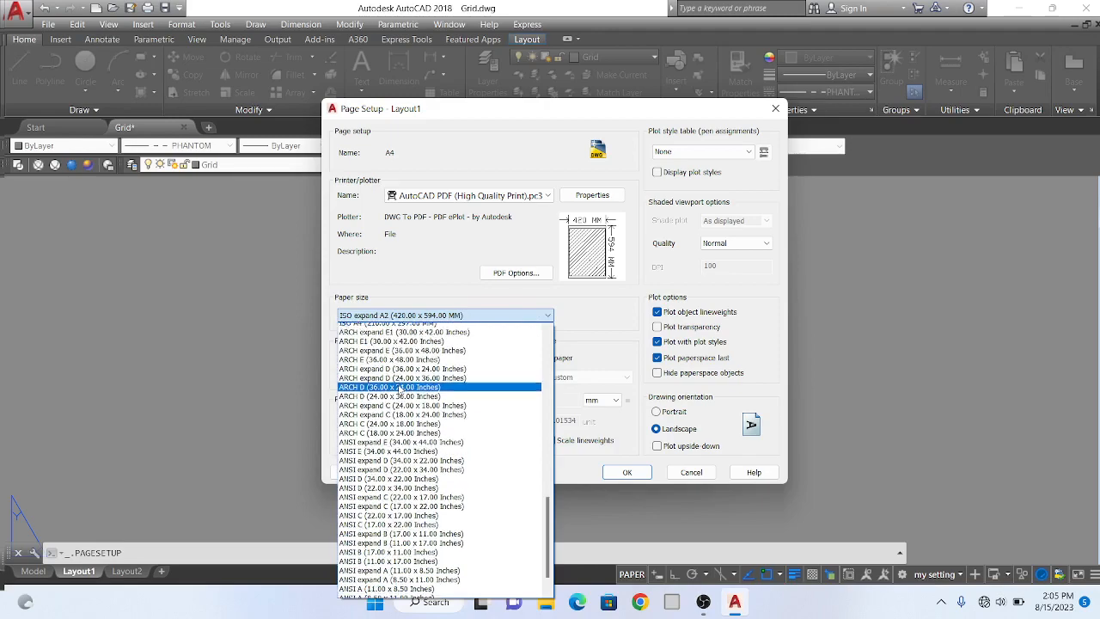
scroll(400, 380, up, 5)
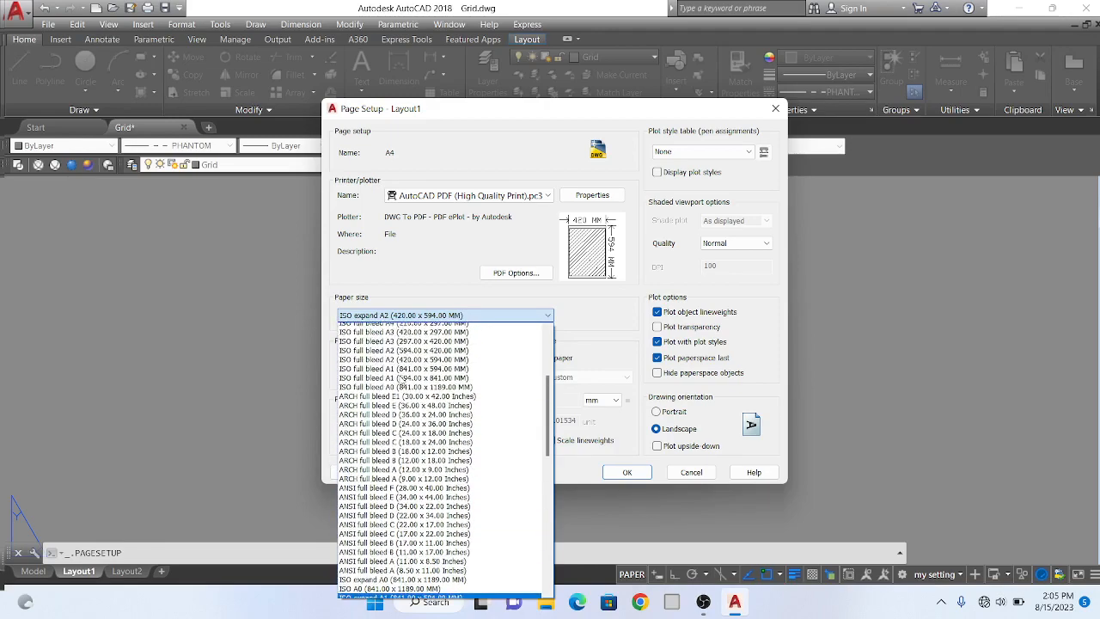
scroll(401, 380, up, 1)
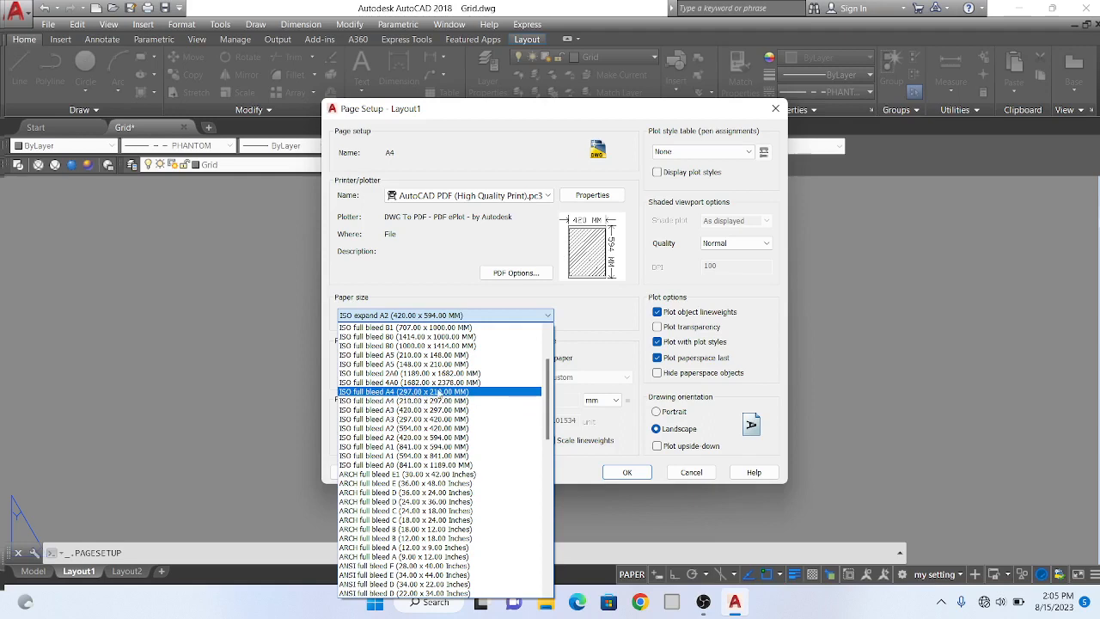
click(427, 393)
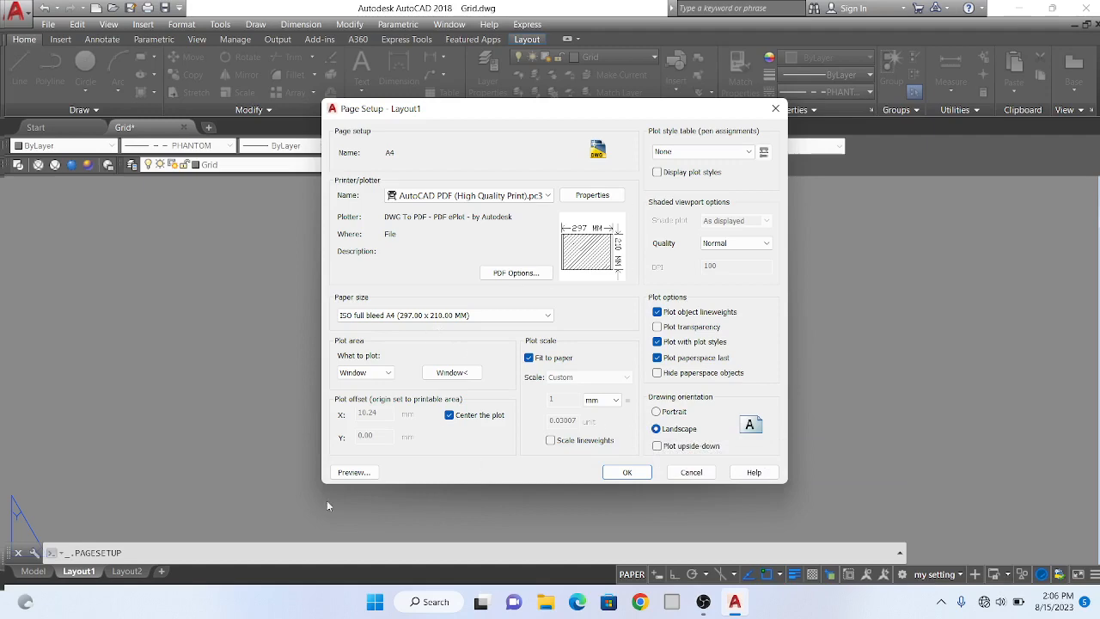
click(621, 472)
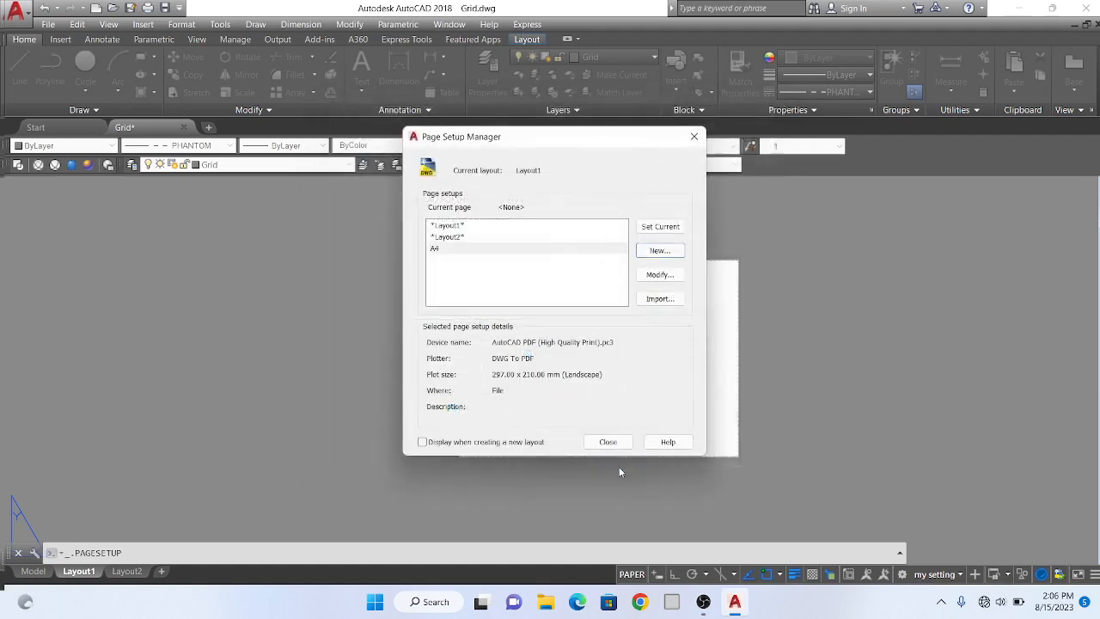
- Make the A4 page setup current for Layout1 and close the Page Setup Manager
click(436, 249)
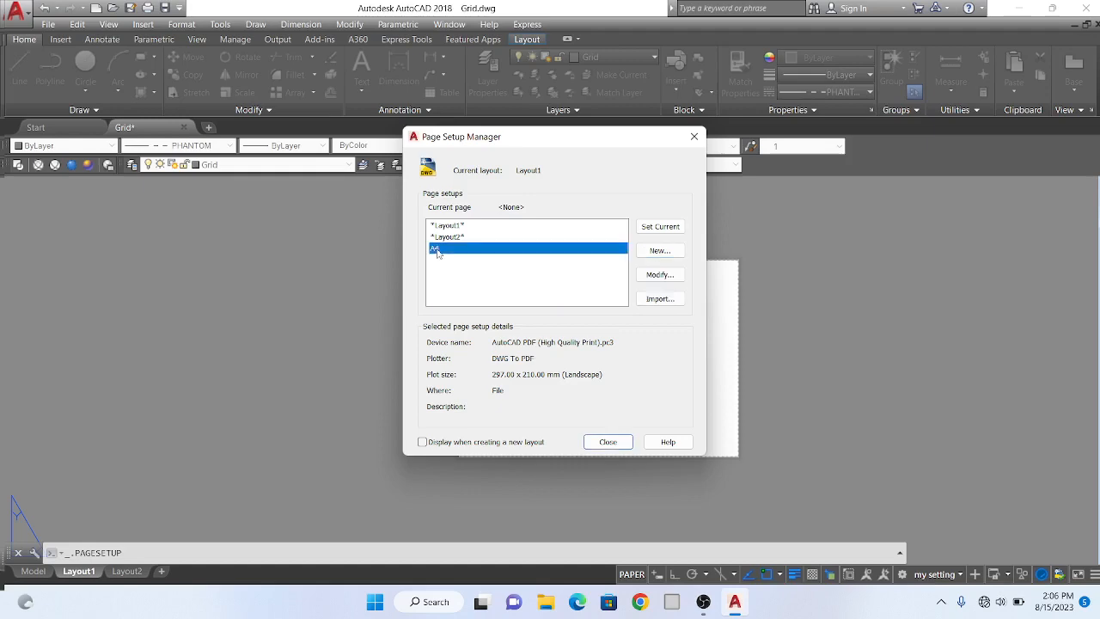
click(659, 226)
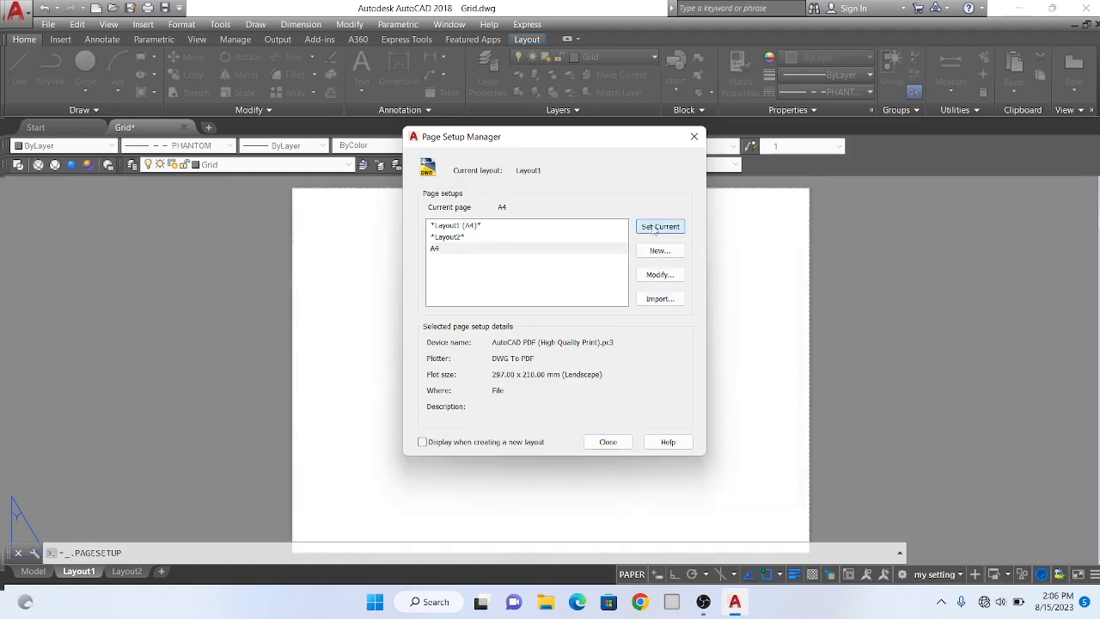
click(608, 442)
scroll(472, 343, down, 3)
scroll(489, 376, up, 2)
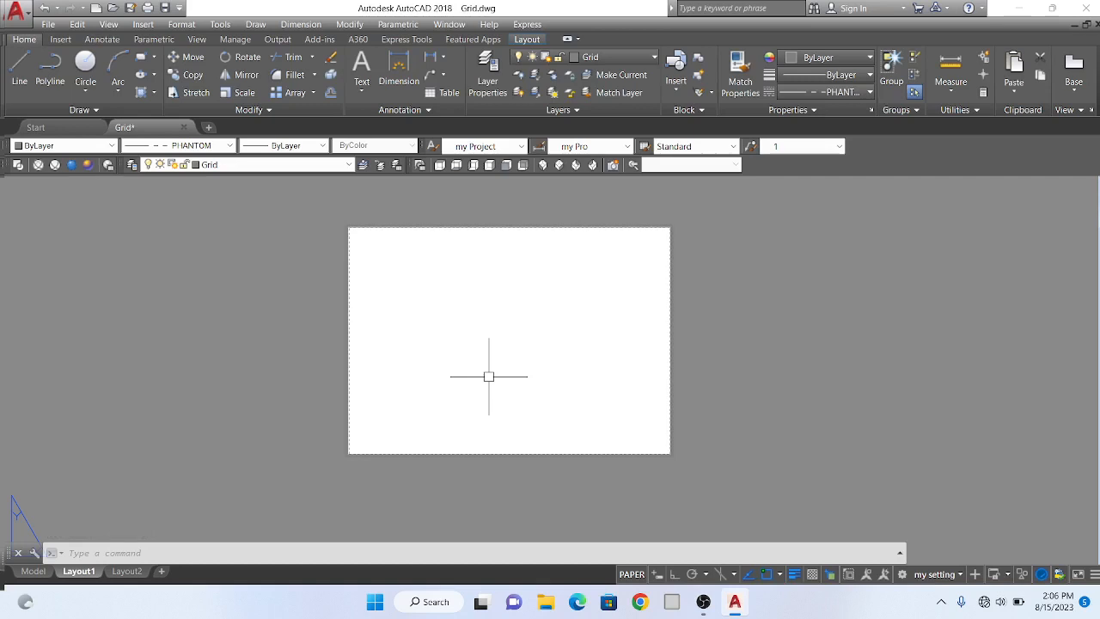
right_click(82, 575)
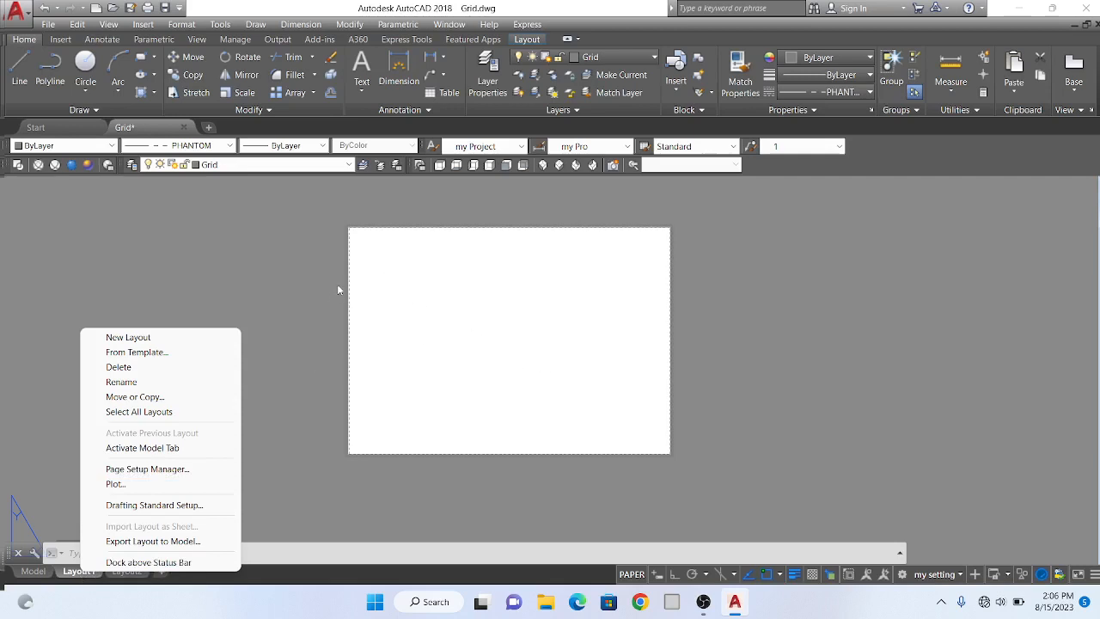
click(280, 272)
click(285, 276)
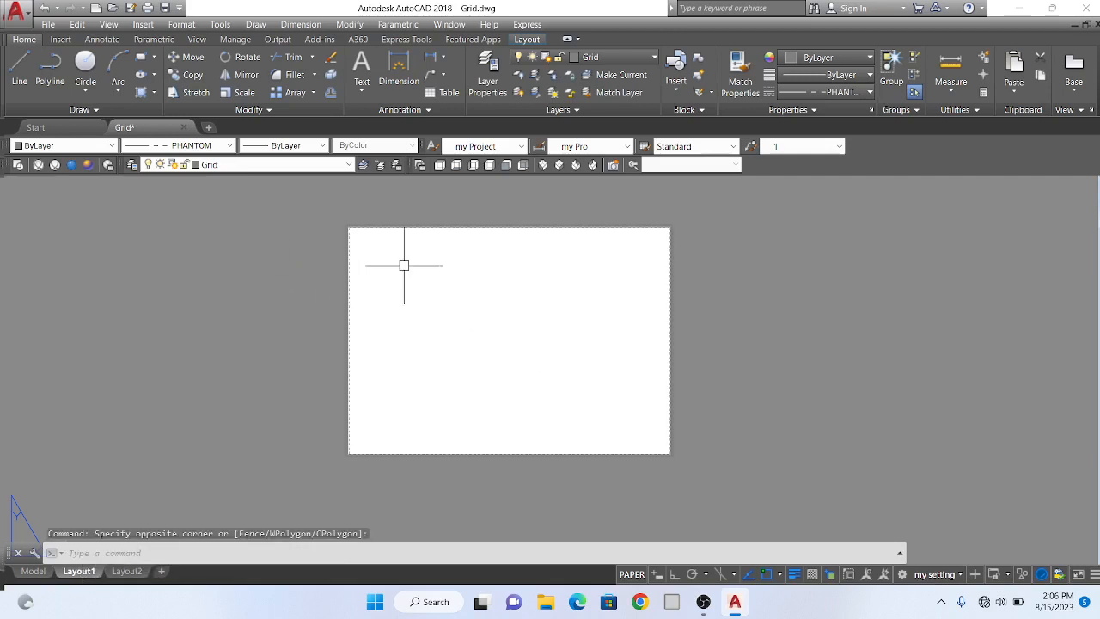
scroll(365, 248, up, 2)
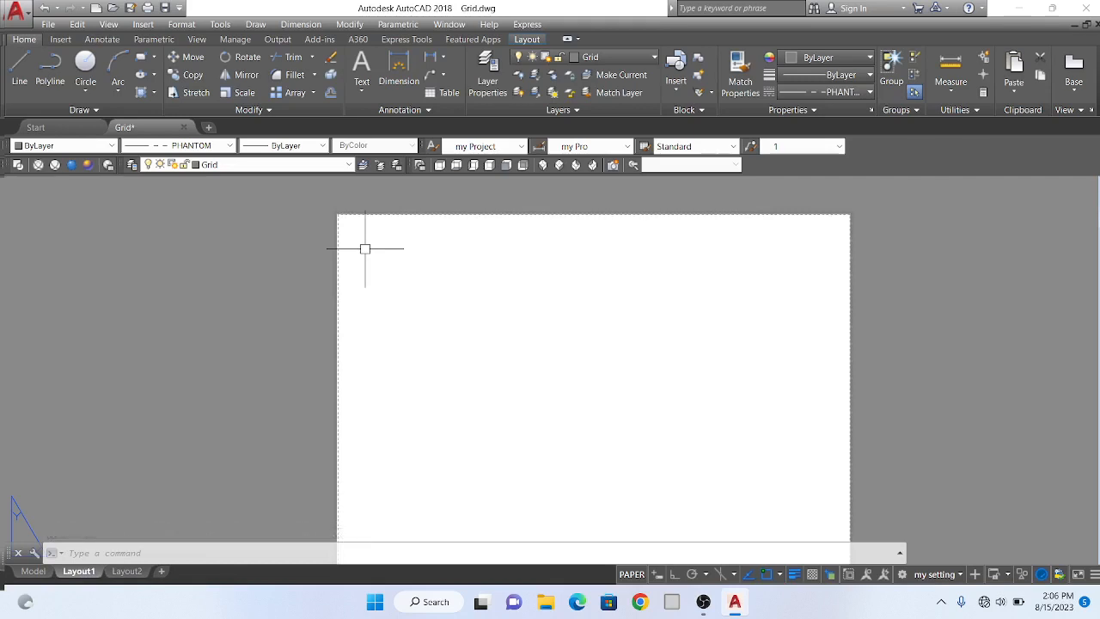
scroll(432, 250, down, 4)
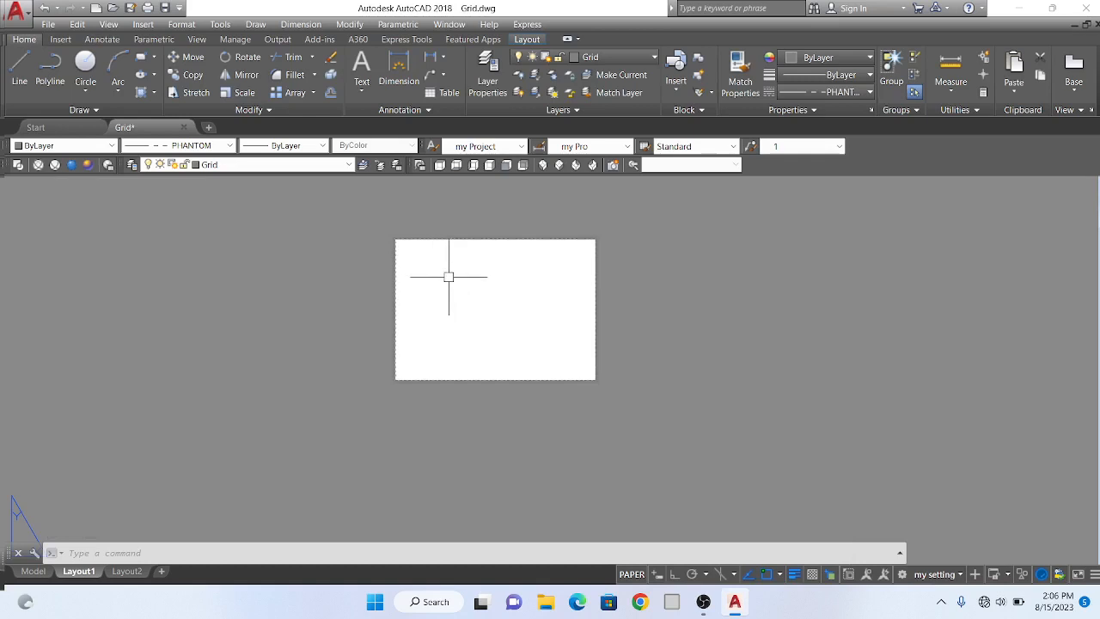
scroll(450, 273, up, 2)
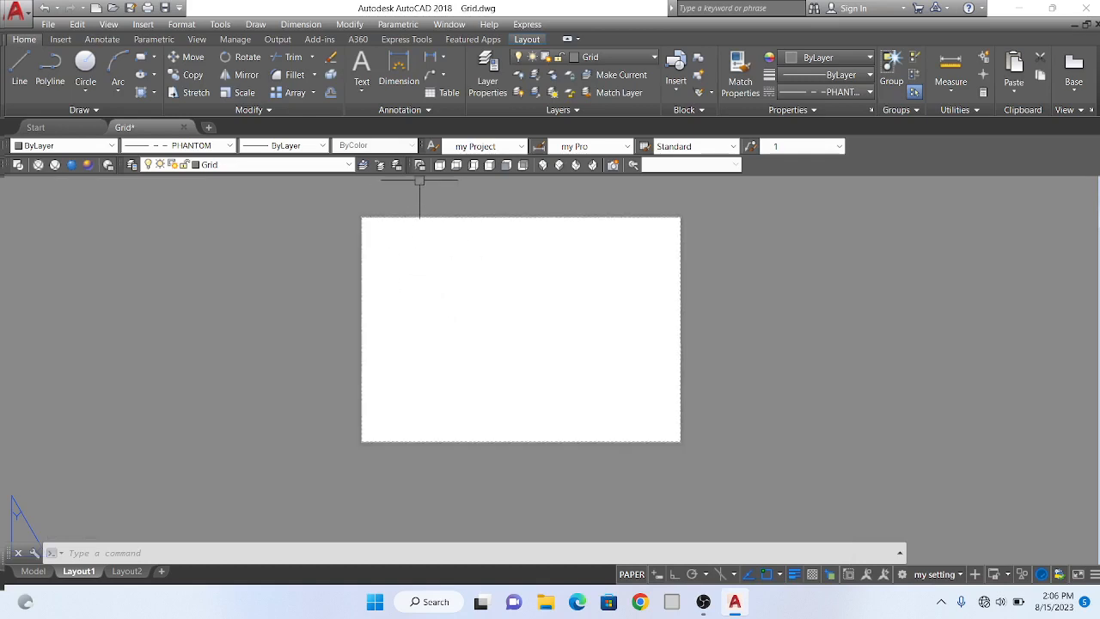
- Draw a rectangle around the whole A4 sheet, from its upper-left paper corner to its lower-right paper corner
text(rec)
key(Return)
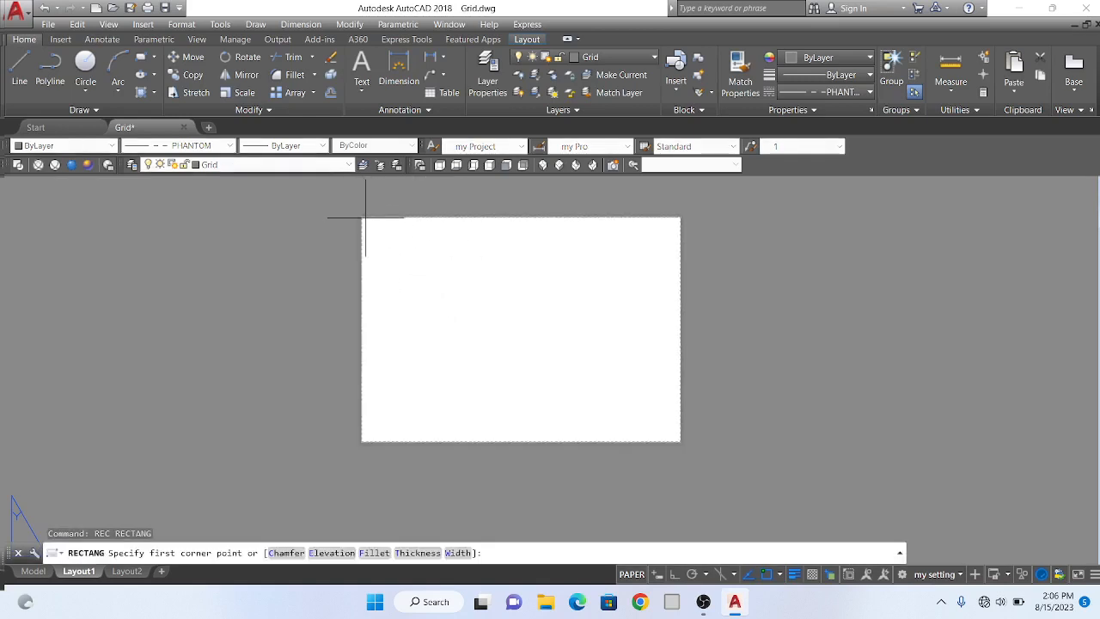
scroll(365, 217, up, 3)
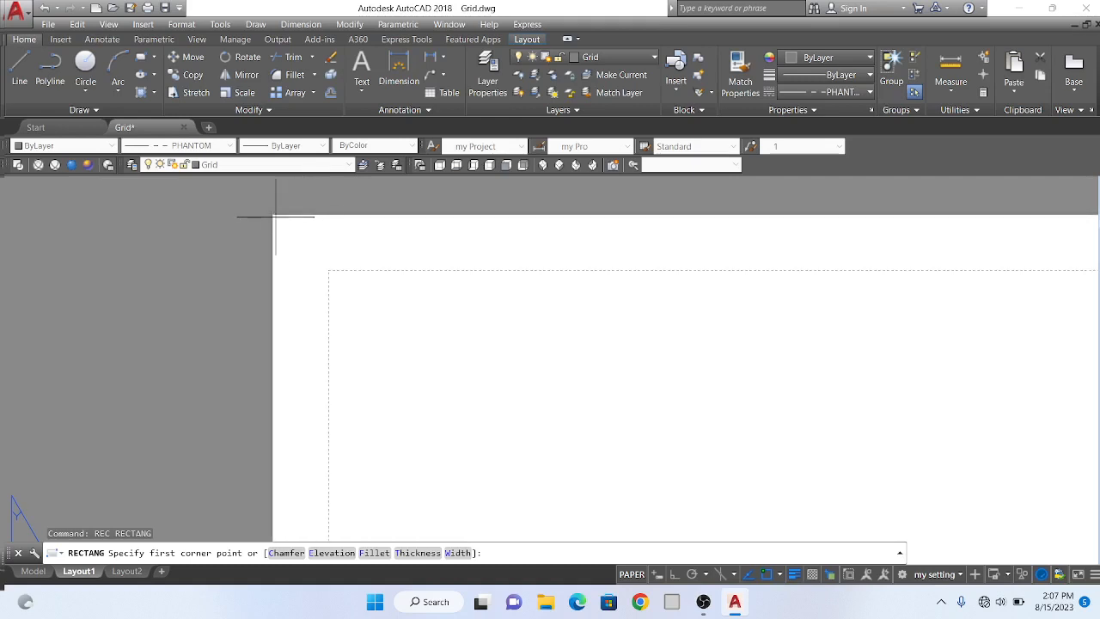
click(275, 217)
scroll(466, 246, down, 8)
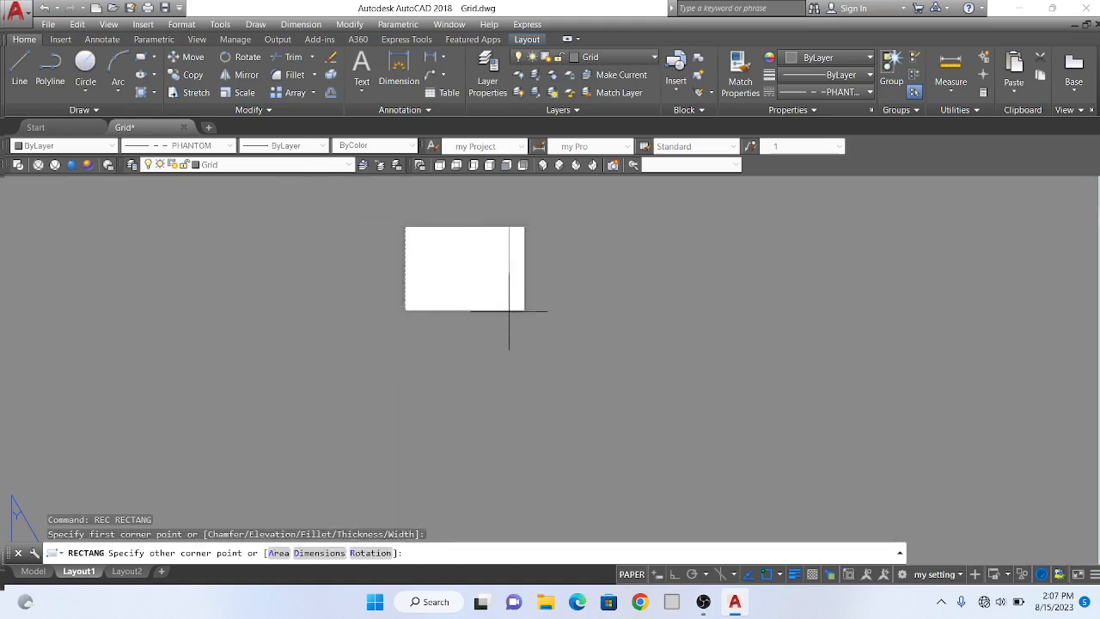
scroll(509, 311, up, 8)
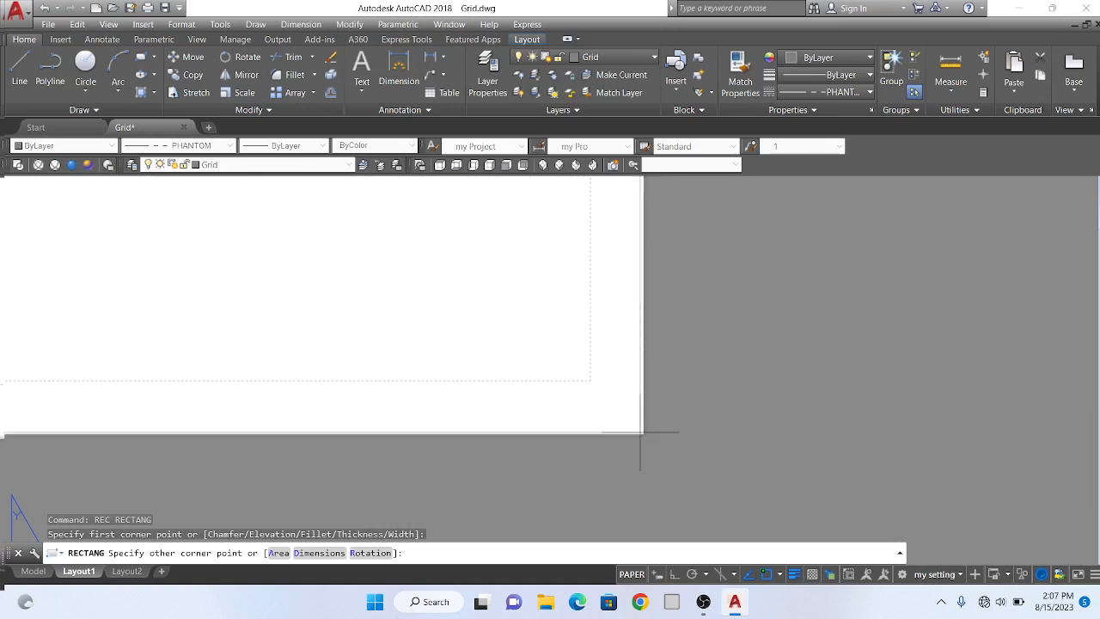
key(Escape)
scroll(816, 430, down, 3)
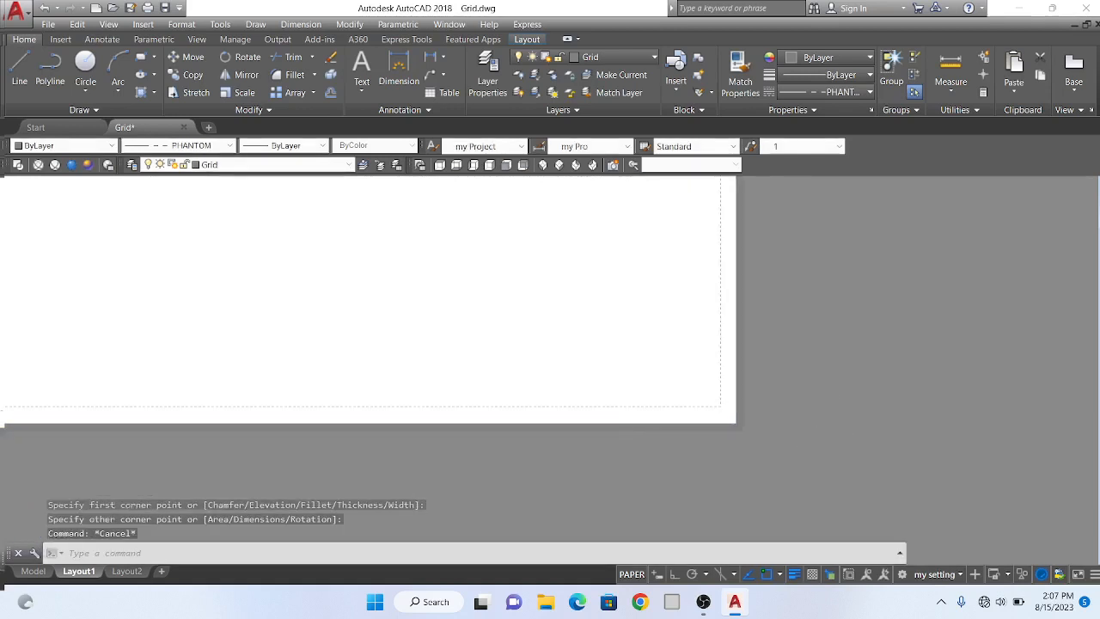
scroll(845, 459, down, 2)
scroll(817, 381, up, 6)
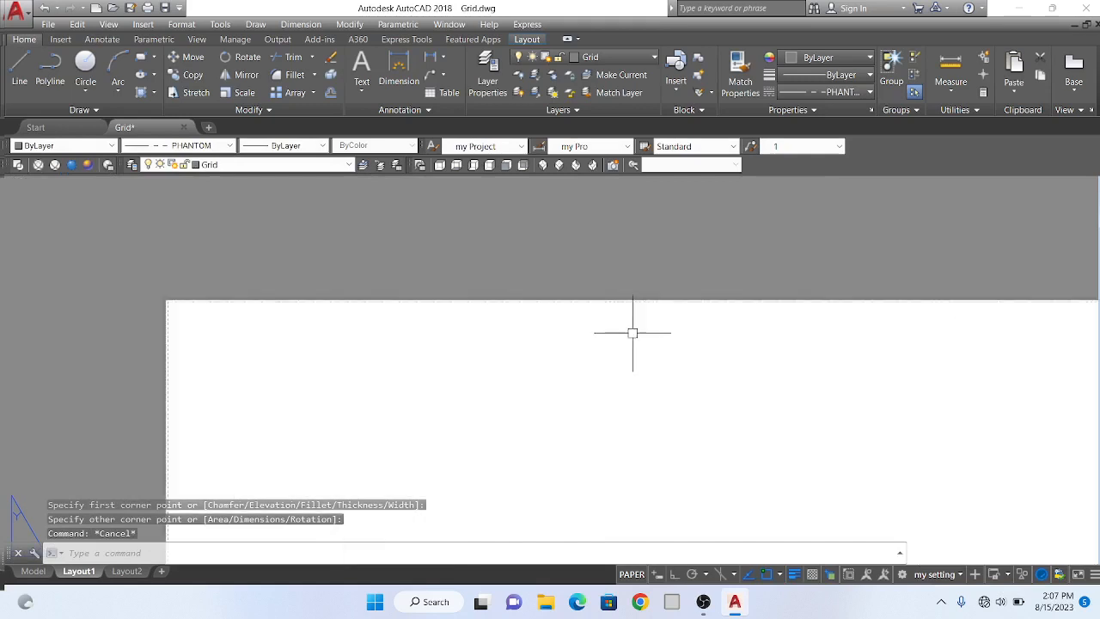
scroll(599, 258, down, 3)
scroll(468, 276, up, 3)
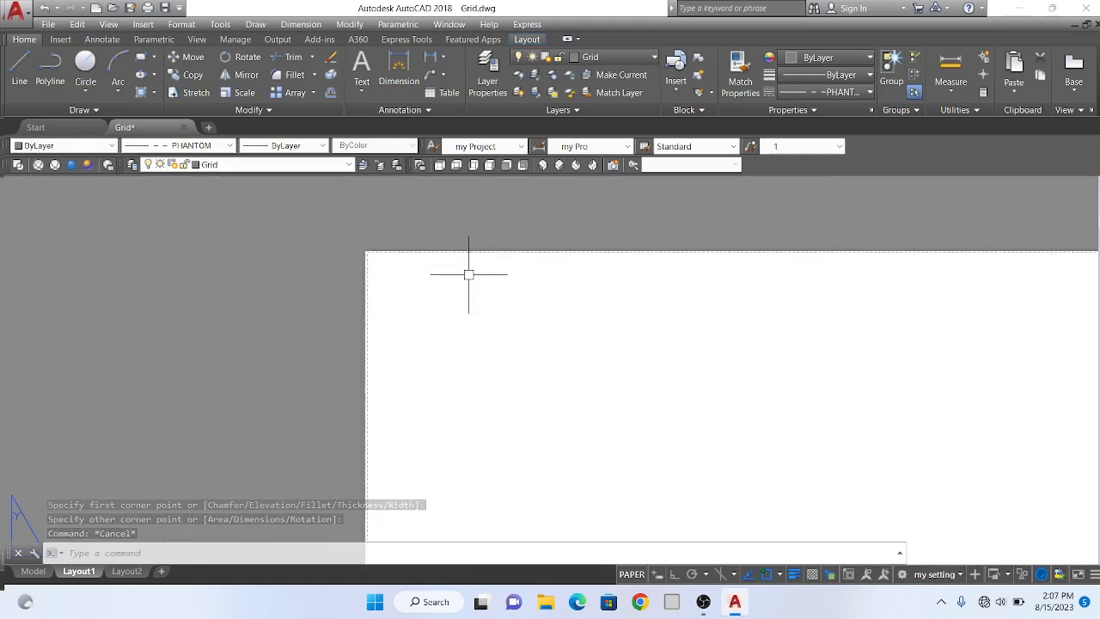
- Offset the sheet-edge rectangle inward by 5/16 to form the inner border
text(o)
key(Return)
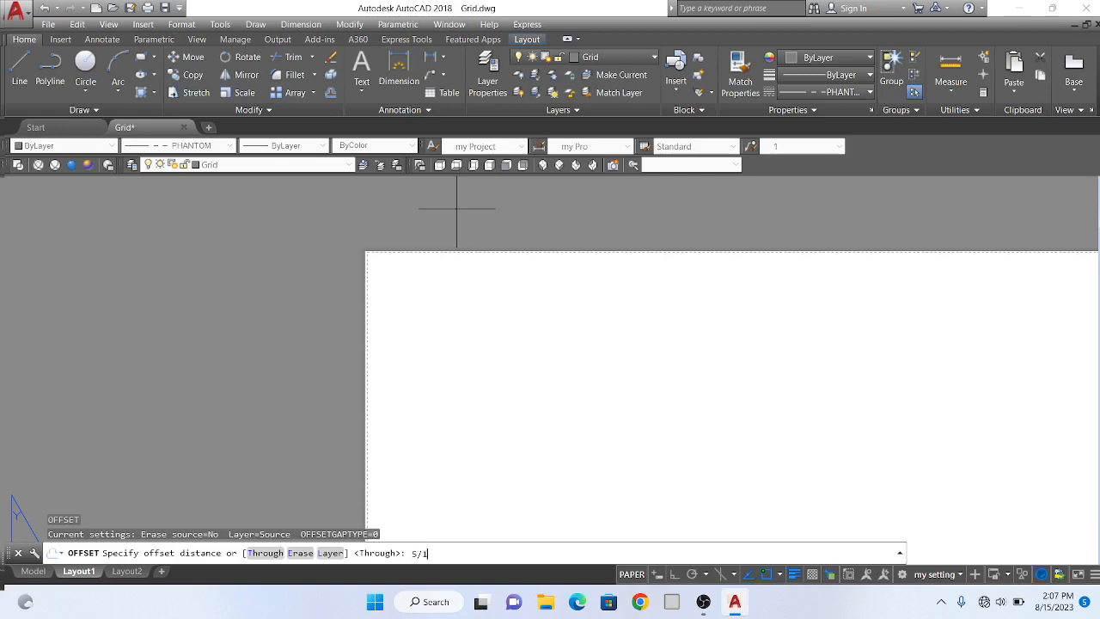
key(Return)
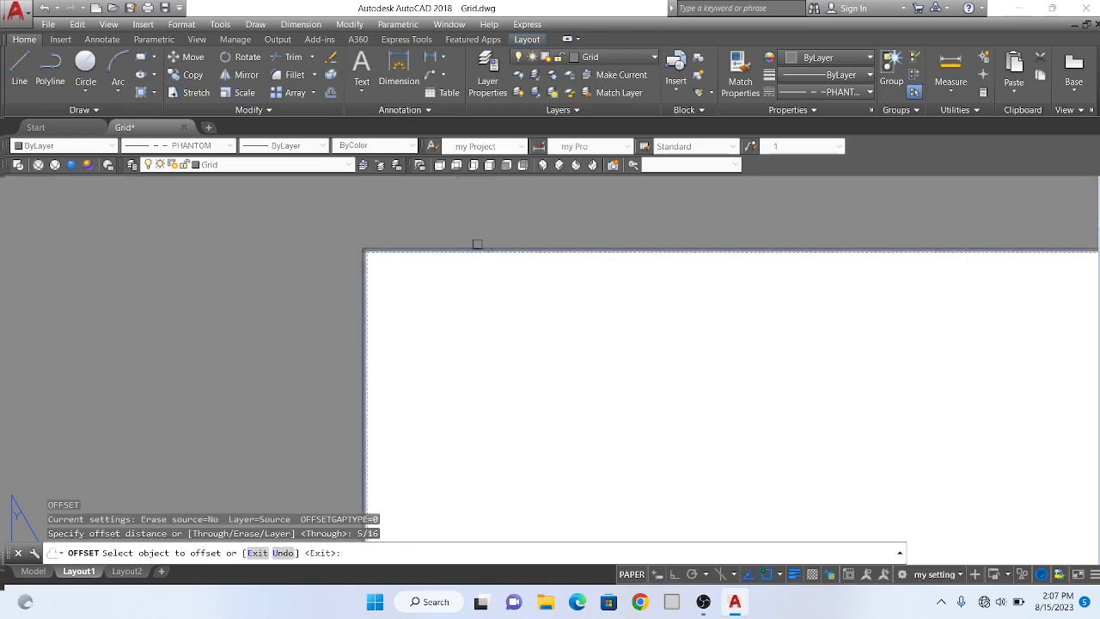
click(477, 251)
click(477, 295)
scroll(478, 295, down, 5)
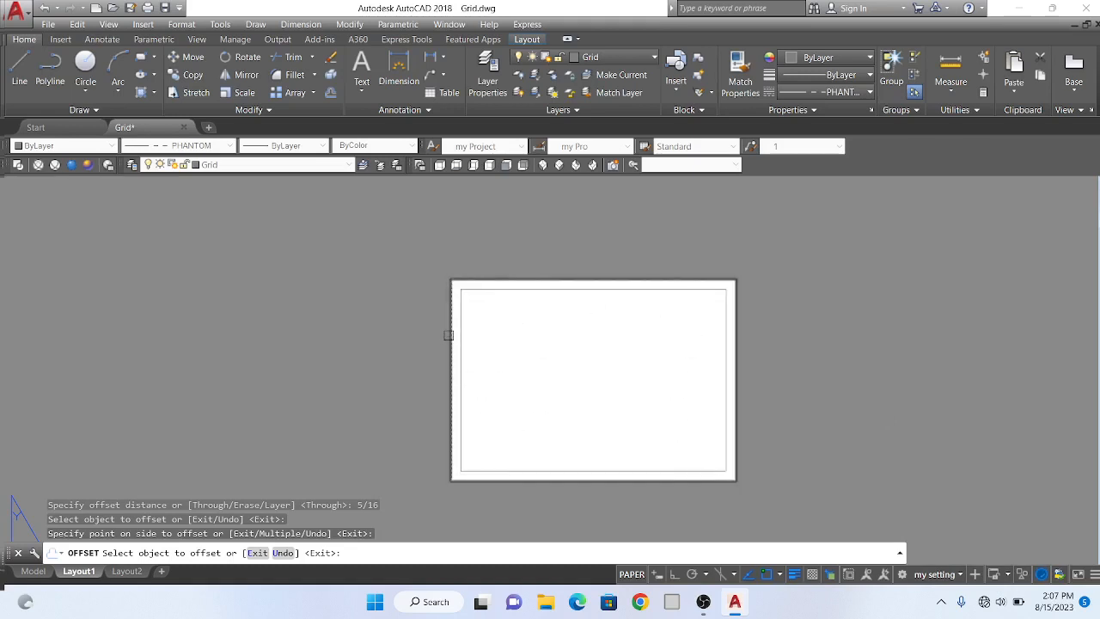
key(Escape)
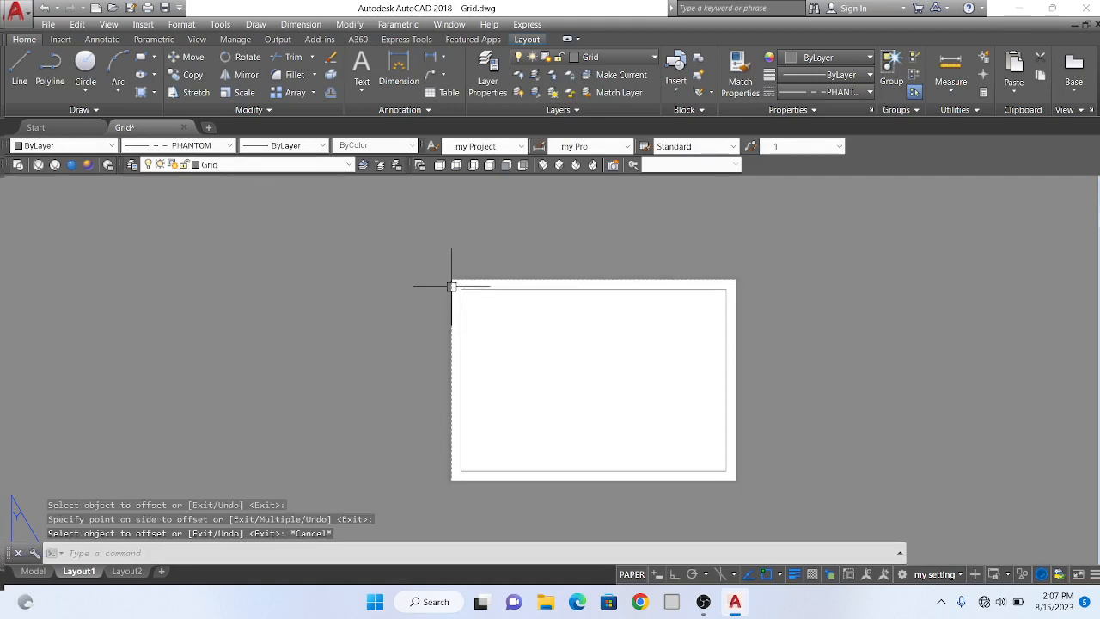
- Erase the outer rectangle that runs along the edge of the A4 sheet, keeping the inner border
click(451, 280)
mouse_move(451, 279)
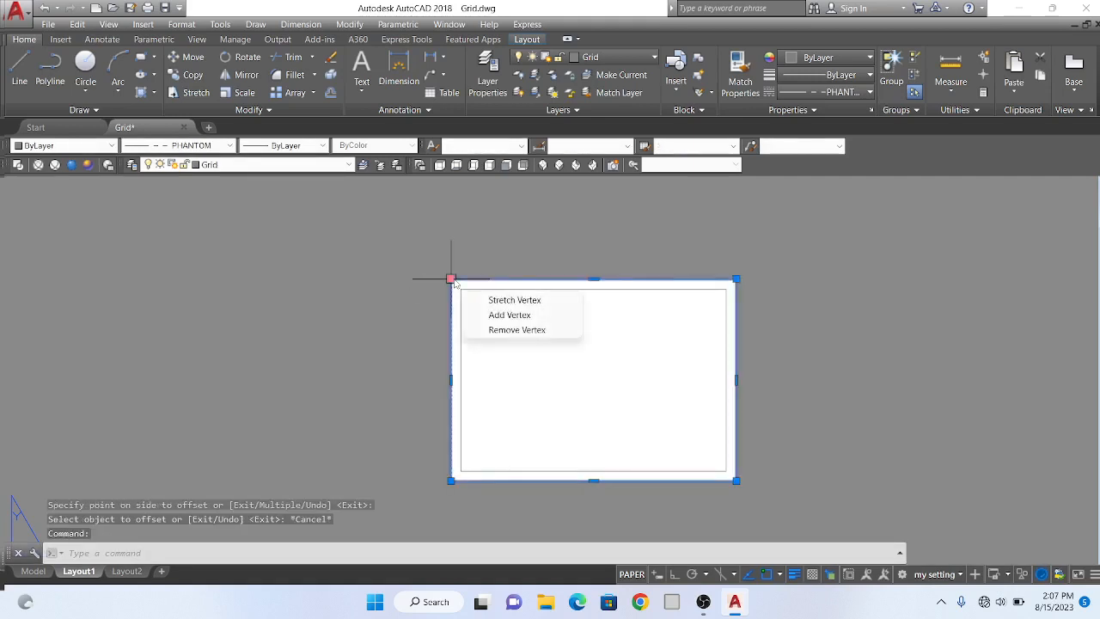
key(Delete)
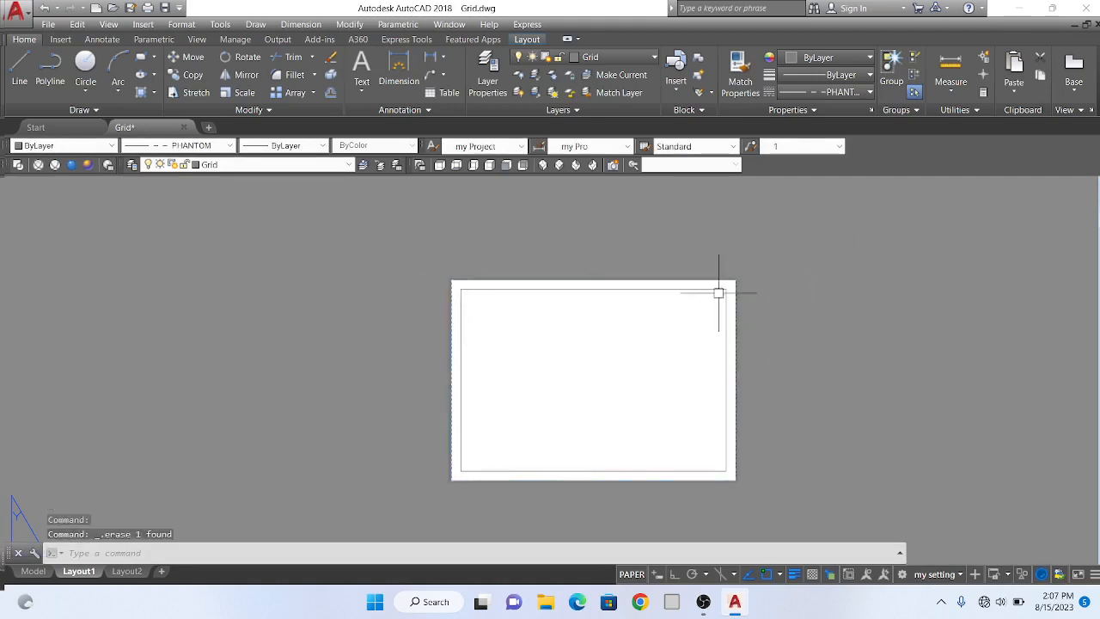
scroll(701, 289, down, 3)
scroll(731, 312, up, 8)
scroll(457, 344, down, 5)
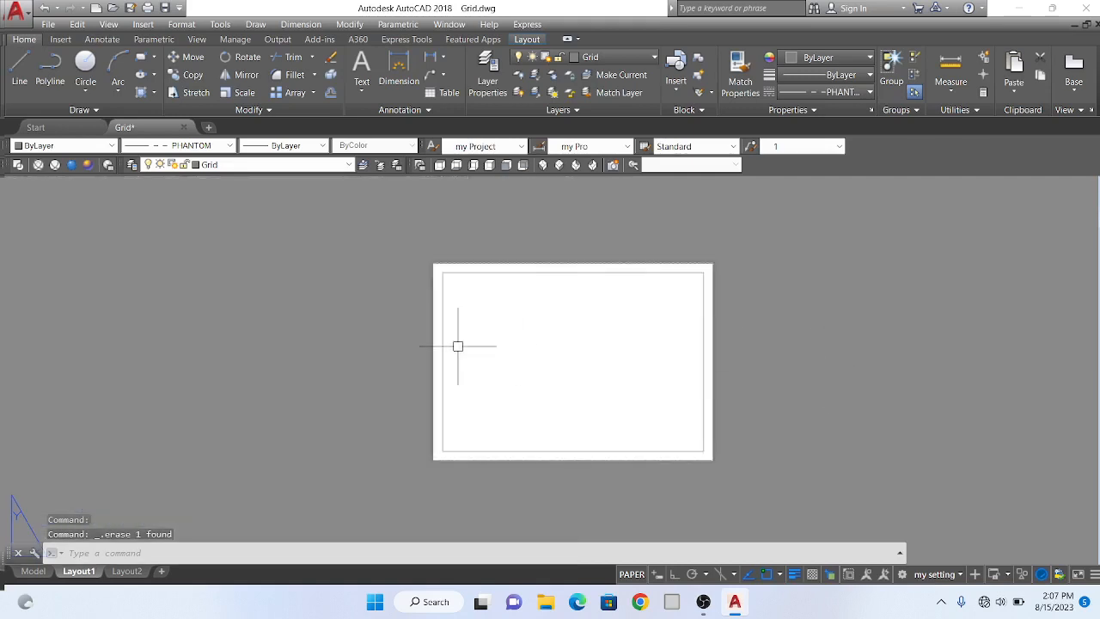
- Stretch the left edge of the inner border inward to make a wider left margin on the sheet
scroll(439, 352, up, 6)
click(427, 381)
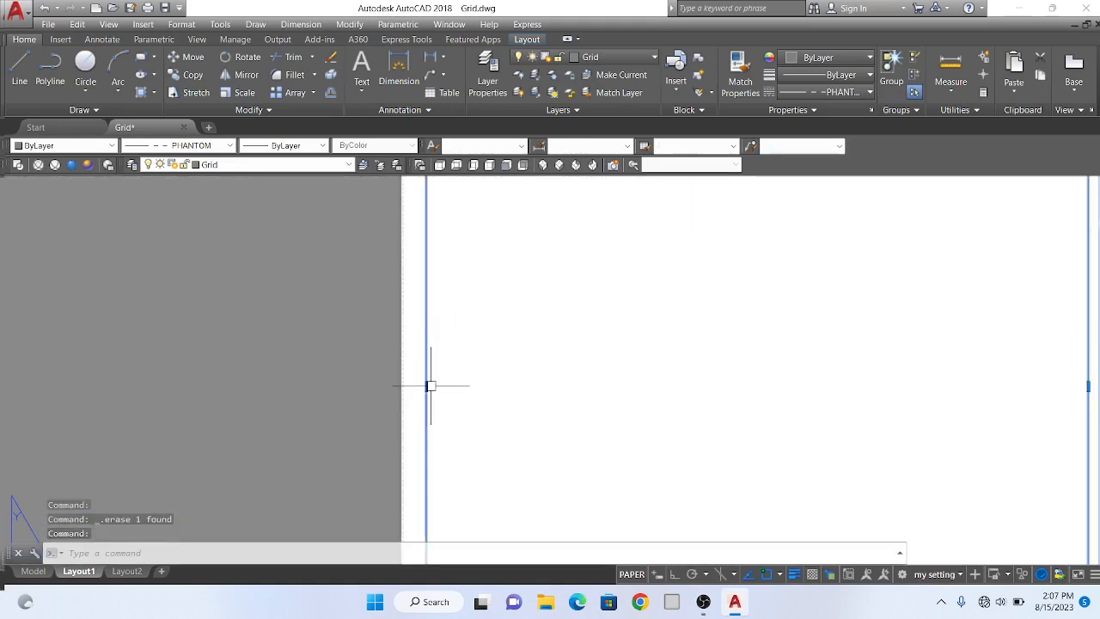
click(426, 386)
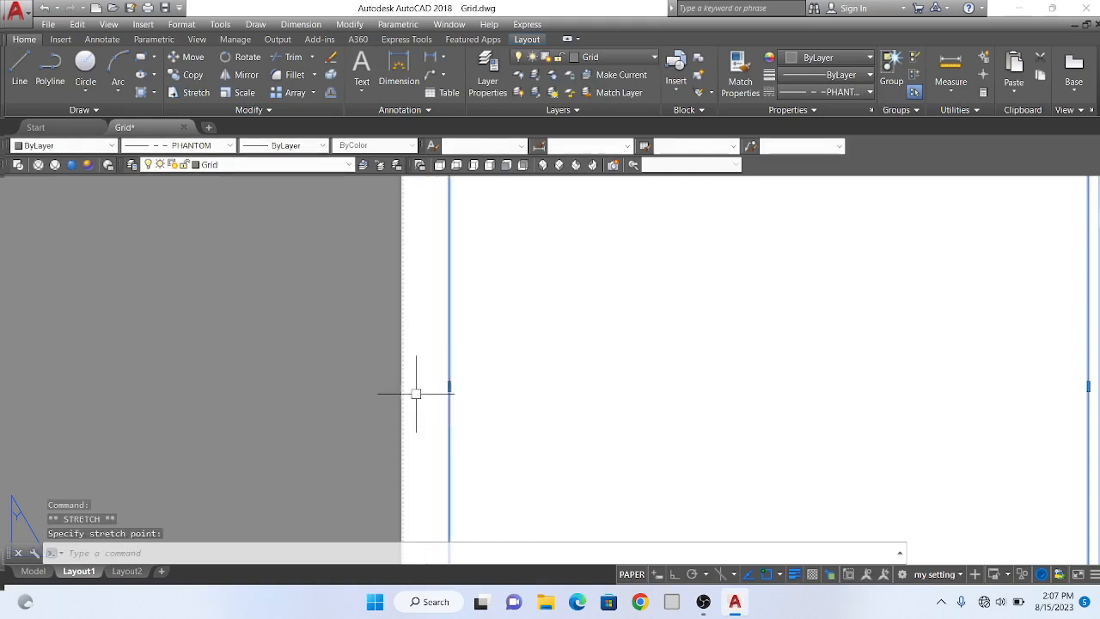
scroll(411, 388, down, 5)
key(Escape)
scroll(413, 381, down, 5)
scroll(442, 393, up, 4)
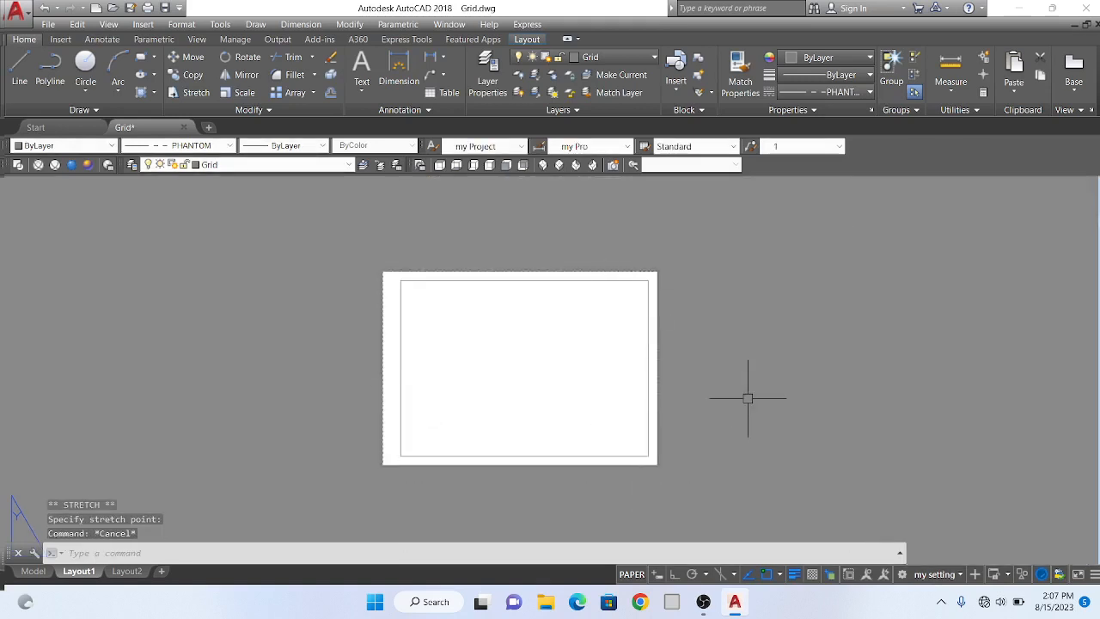
- Try a full-height rectangle inside the border's right side as a title strip and erase it
text(r)
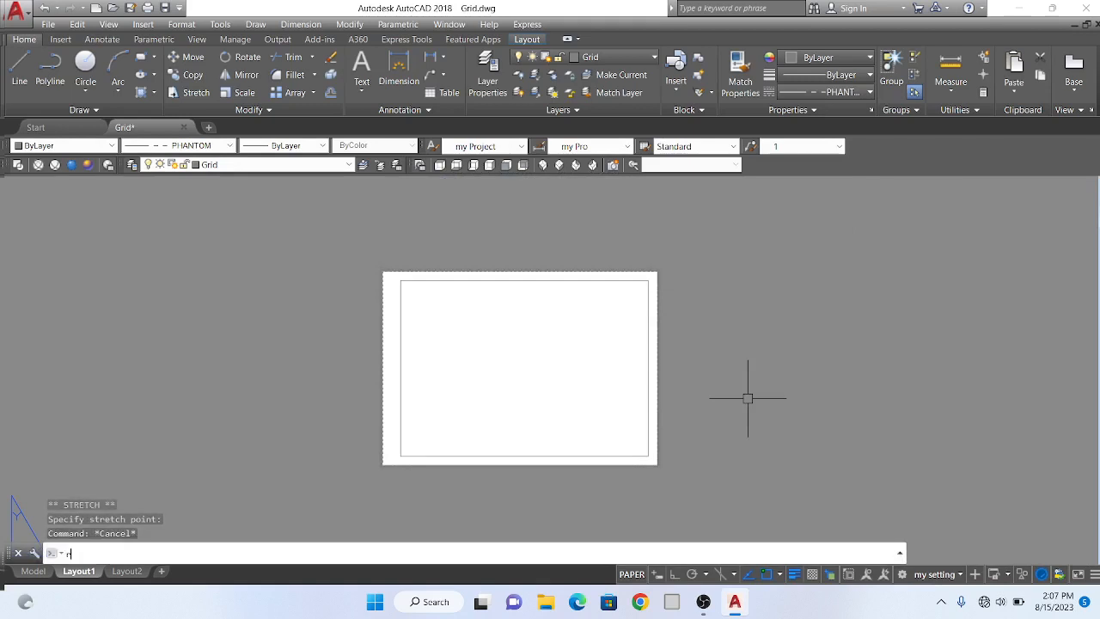
text(ec)
key(Return)
click(648, 281)
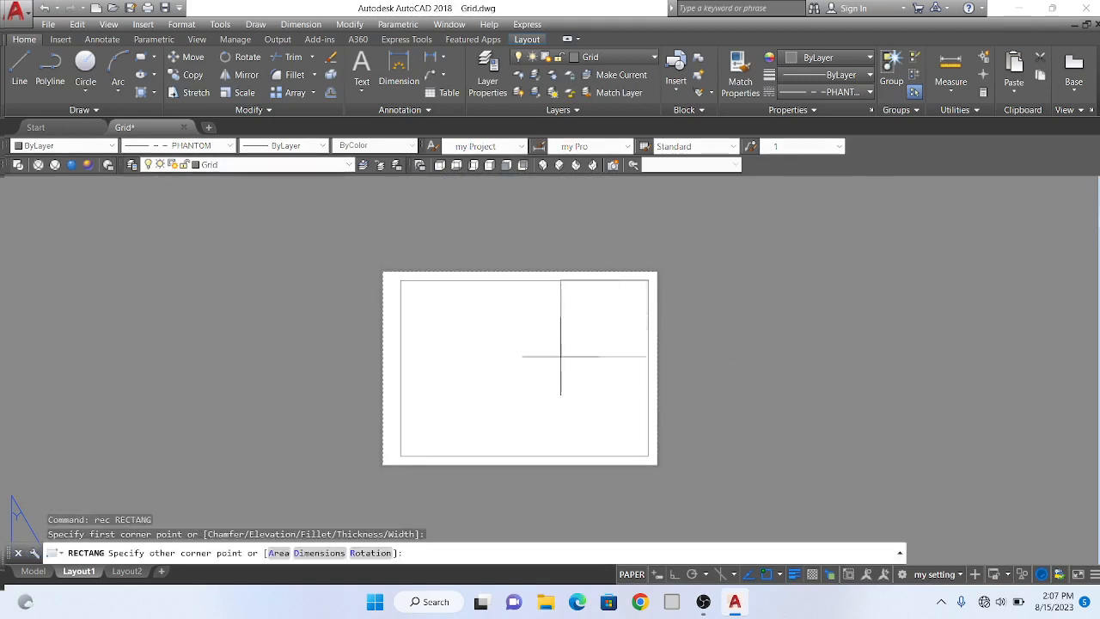
key(Escape)
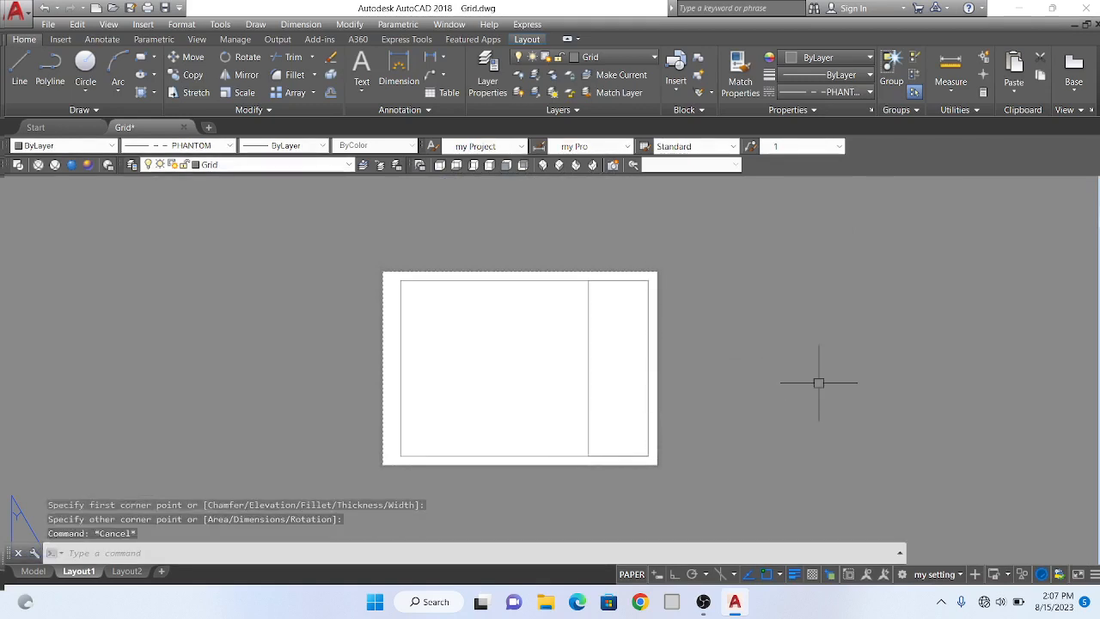
click(588, 336)
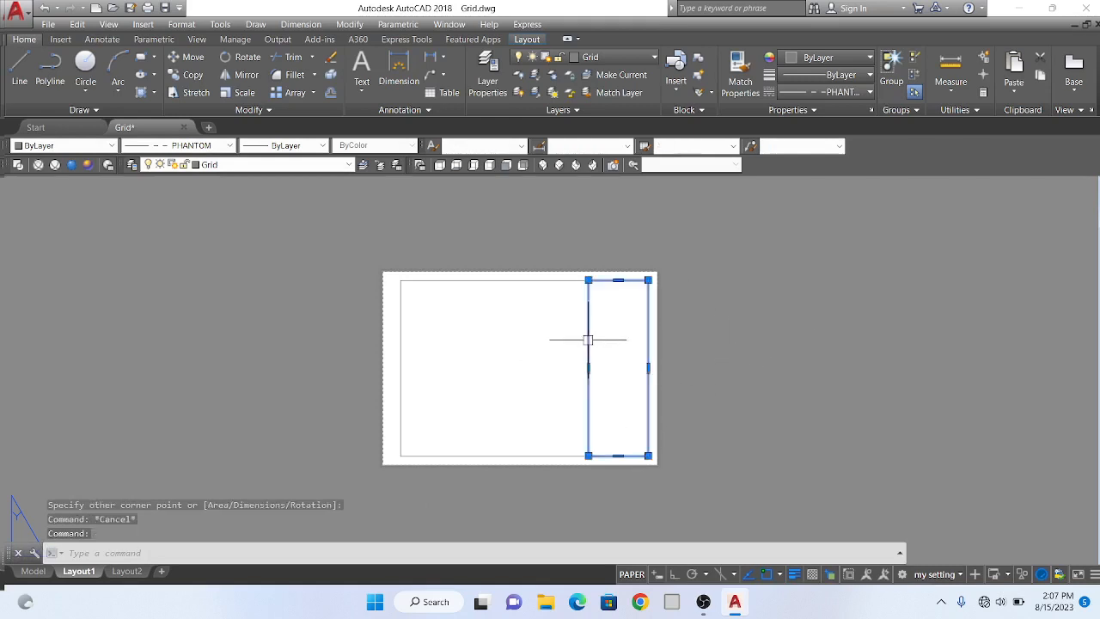
key(Delete)
- Draw a vertical line from the border's top edge to its bottom edge, starting 2" left of the upper-right corner
scroll(637, 271, up, 4)
text(l)
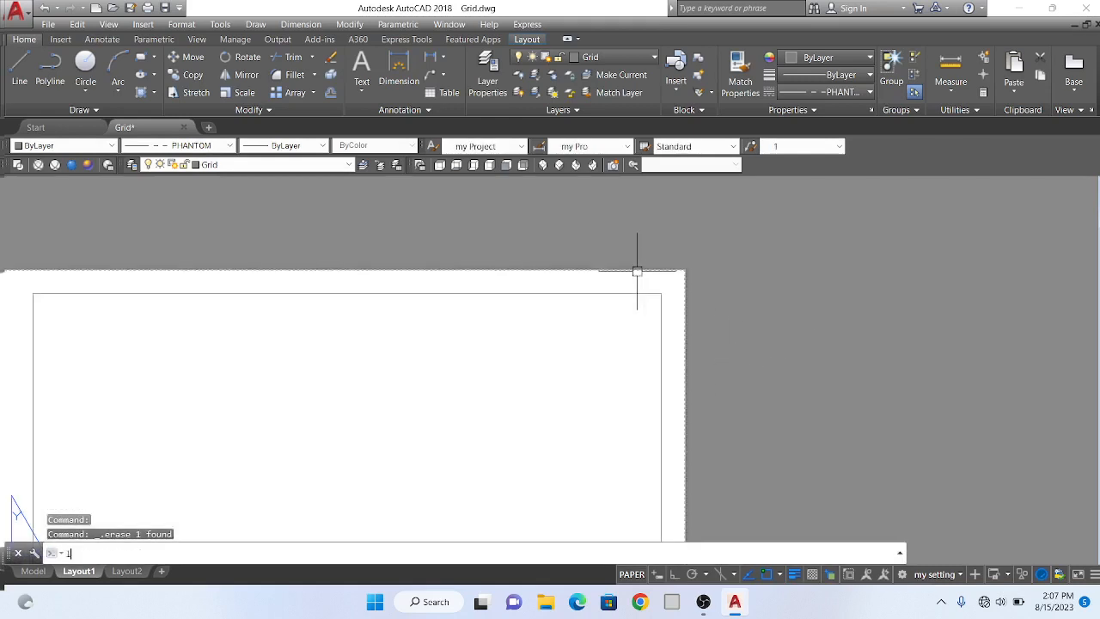
key(Return)
scroll(640, 258, down, 5)
scroll(697, 272, up, 4)
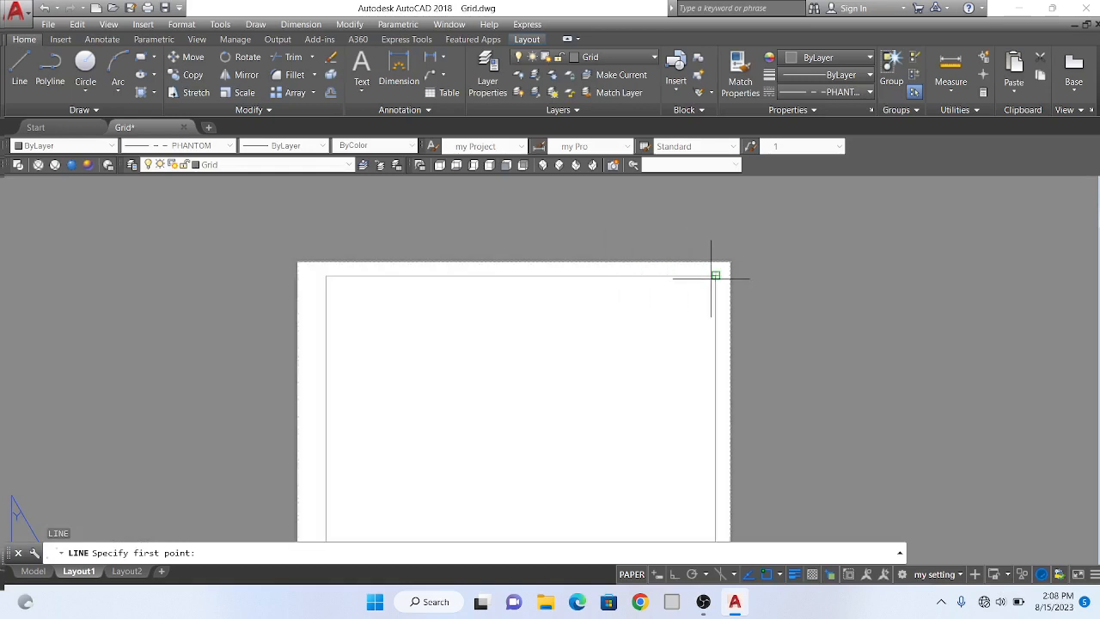
shift+right_click(711, 277)
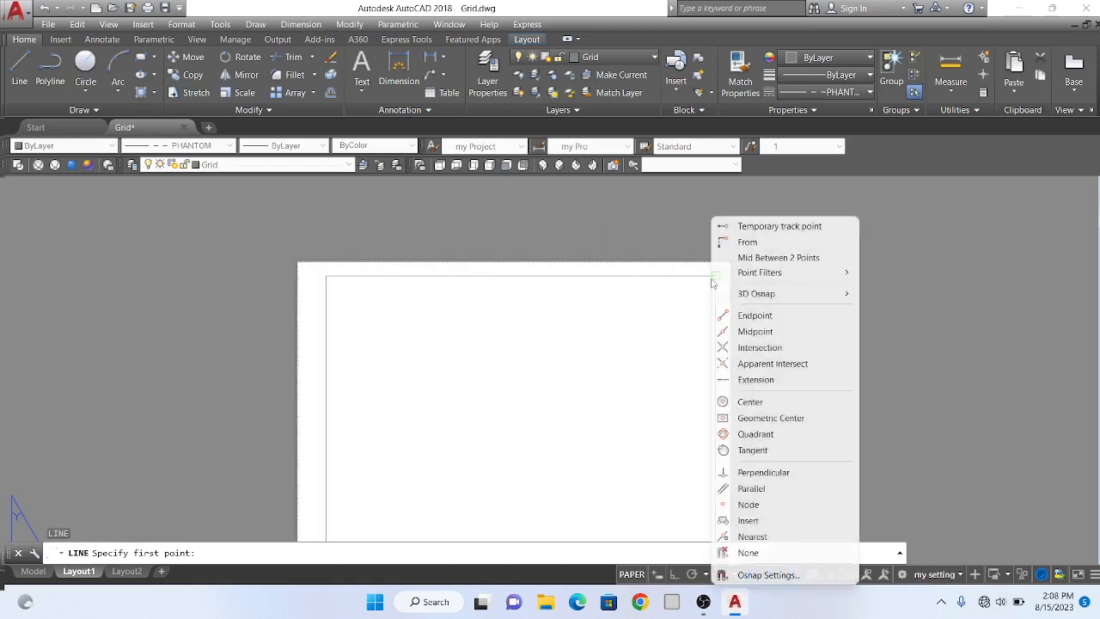
click(753, 243)
click(715, 275)
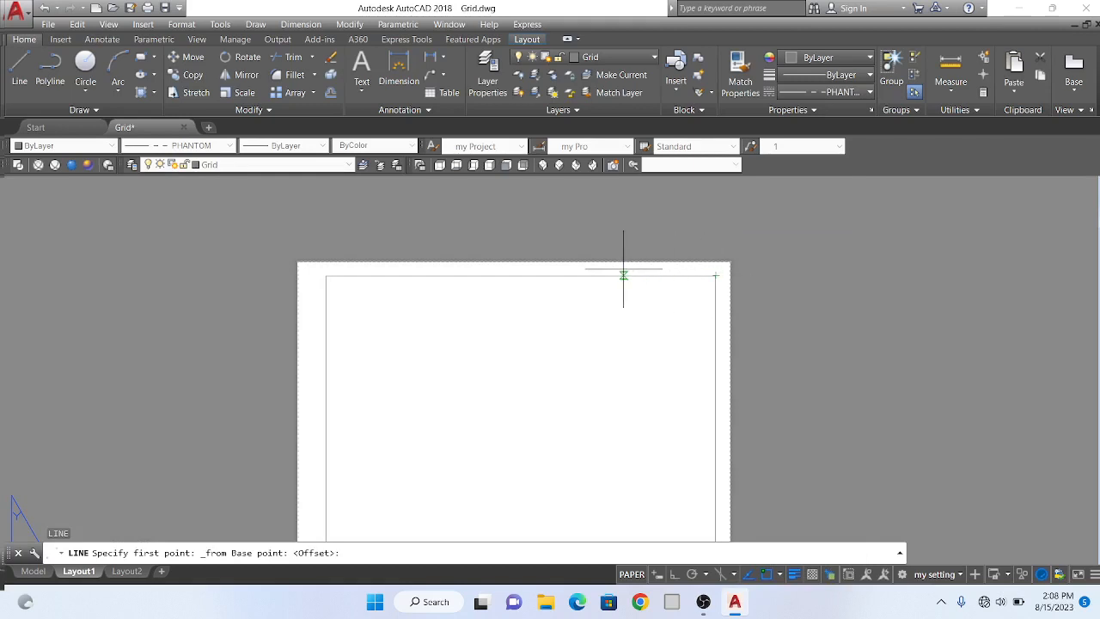
text(2")
key(Return)
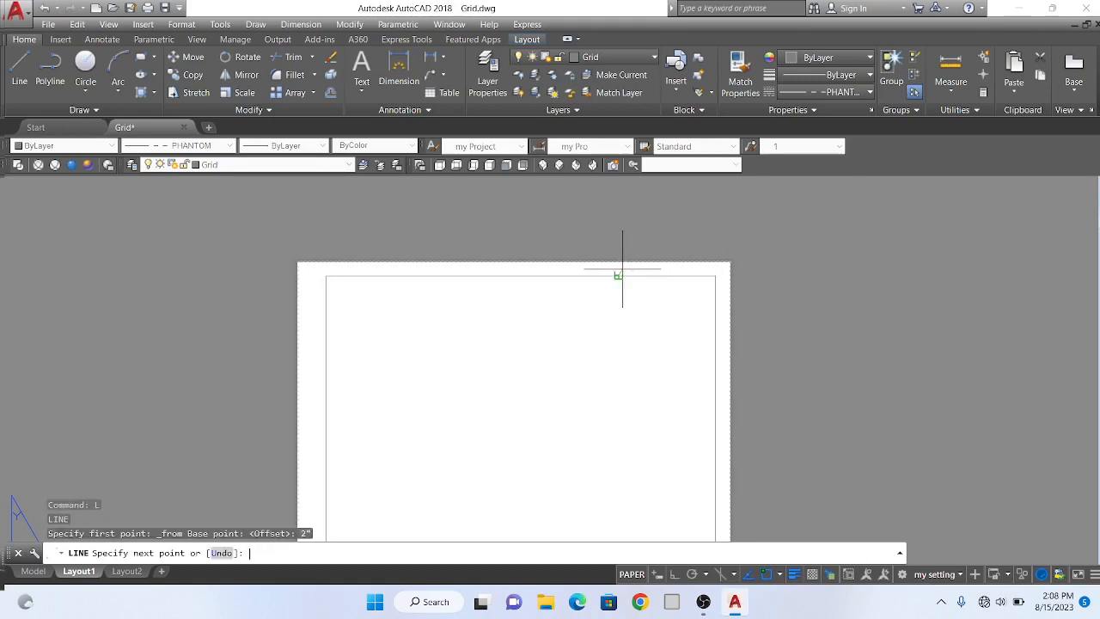
scroll(570, 378, down, 3)
scroll(606, 416, up, 3)
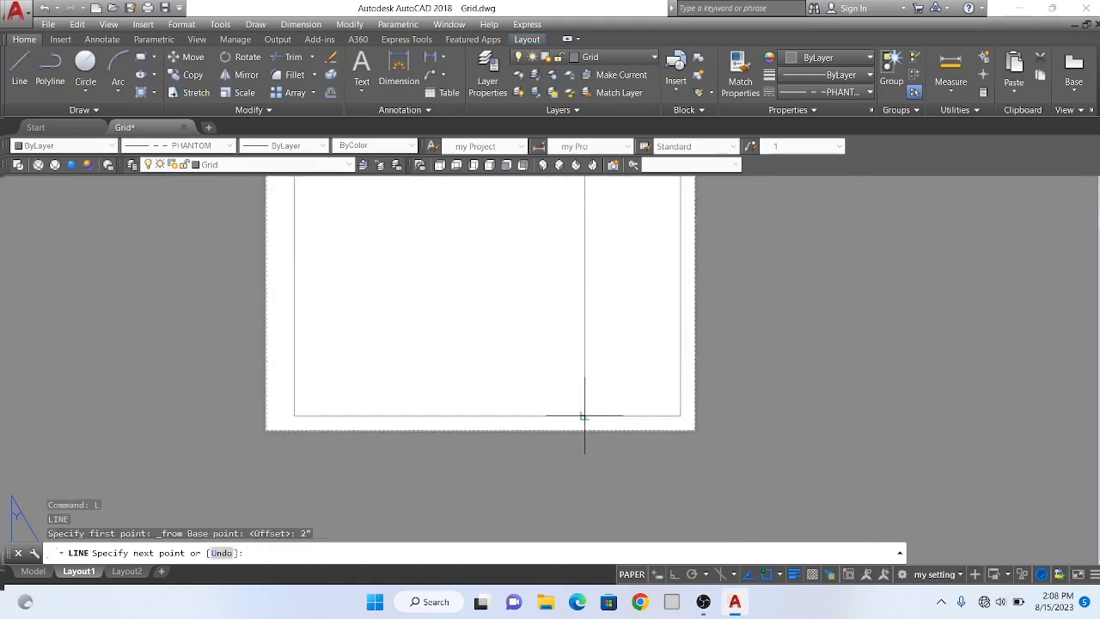
click(584, 415)
key(Escape)
- Draw a rectangle from the vertical line's top end to the border's right edge, forming the right strip's top box
scroll(620, 470, down, 3)
scroll(626, 342, up, 4)
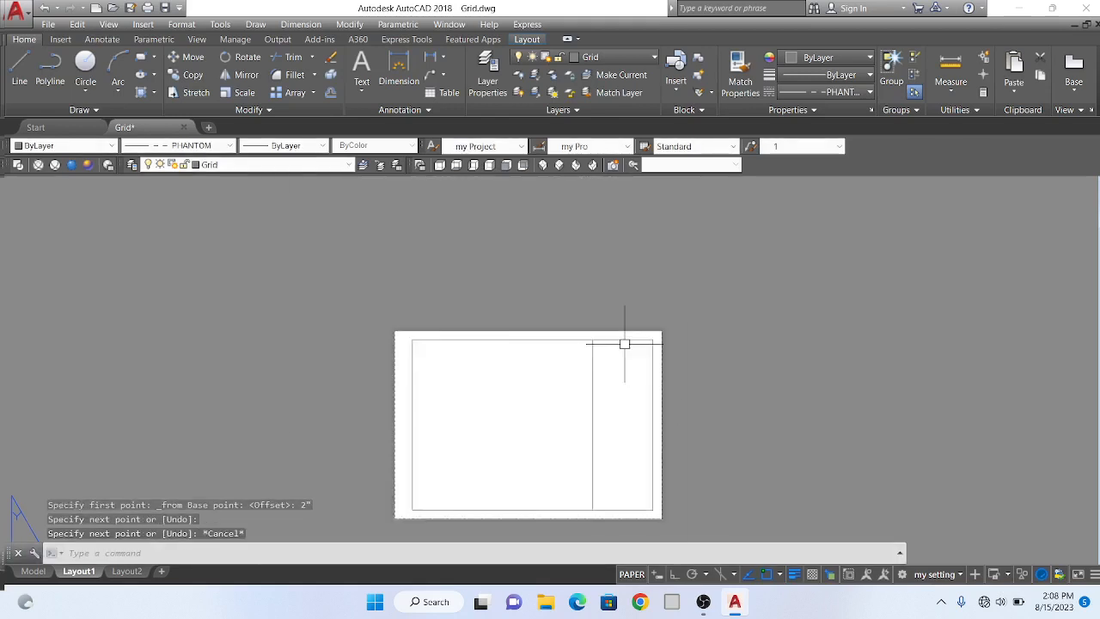
scroll(636, 324, down, 2)
scroll(634, 356, up, 2)
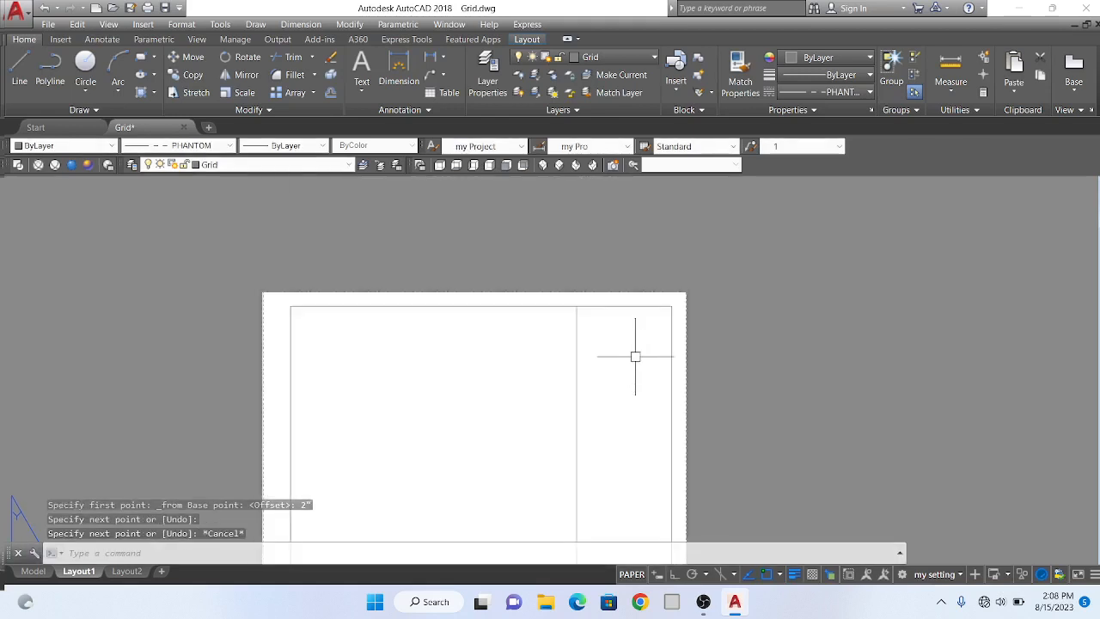
text(rec)
key(Return)
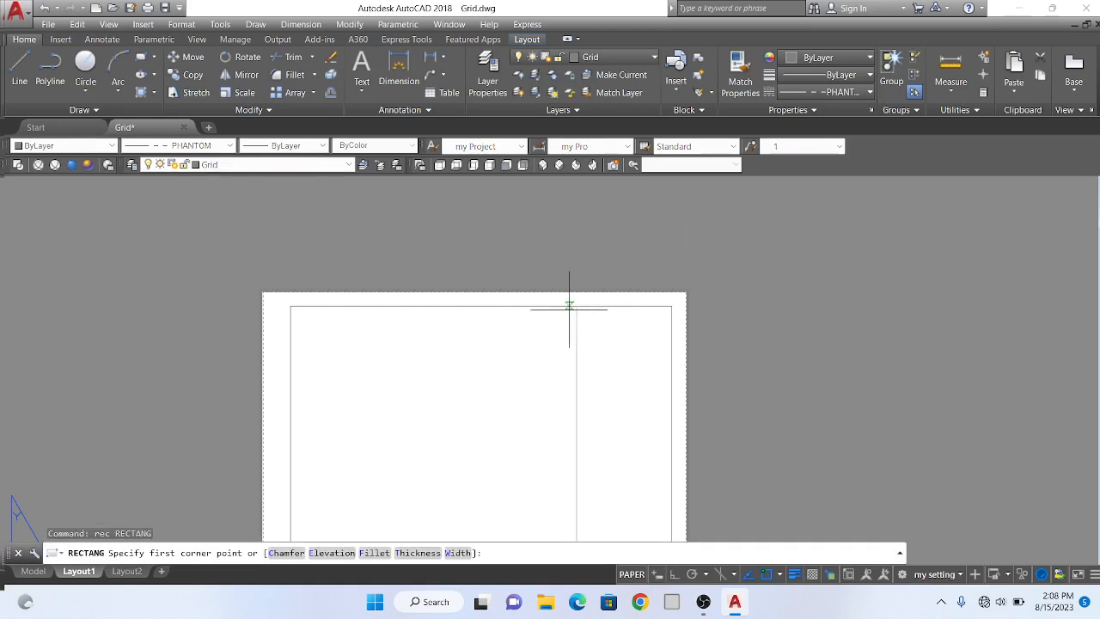
click(577, 306)
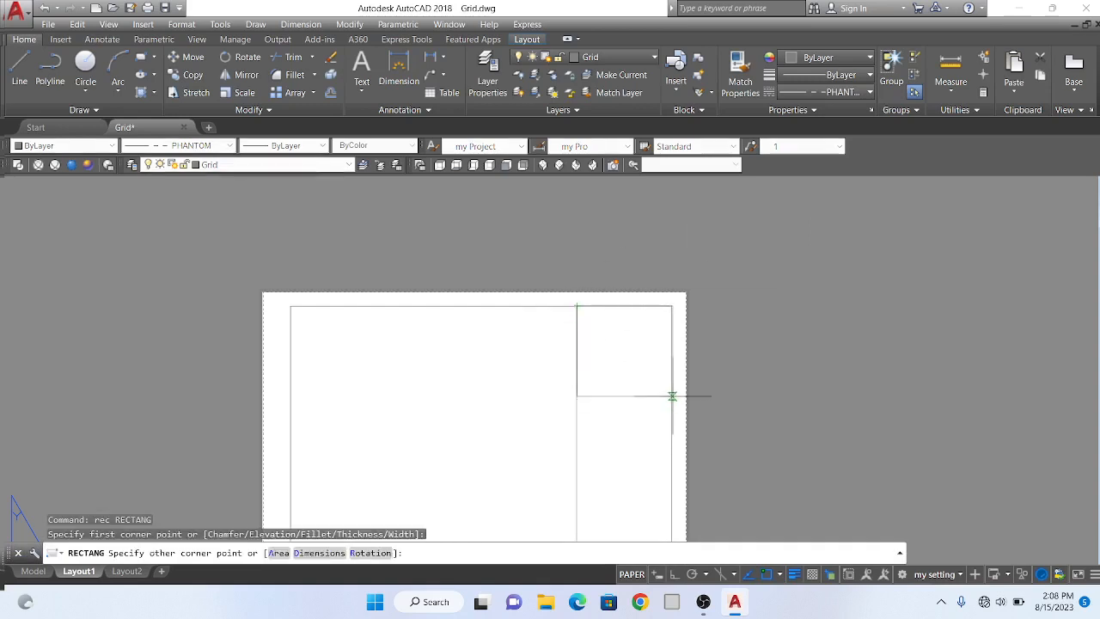
click(671, 402)
key(Escape)
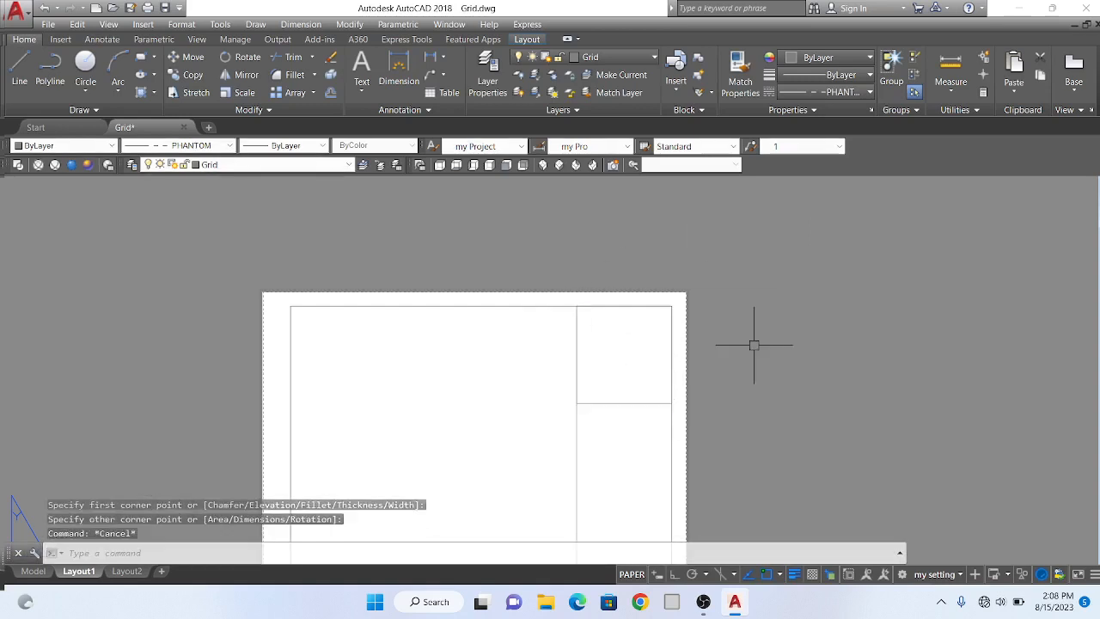
text(rec)
key(Return)
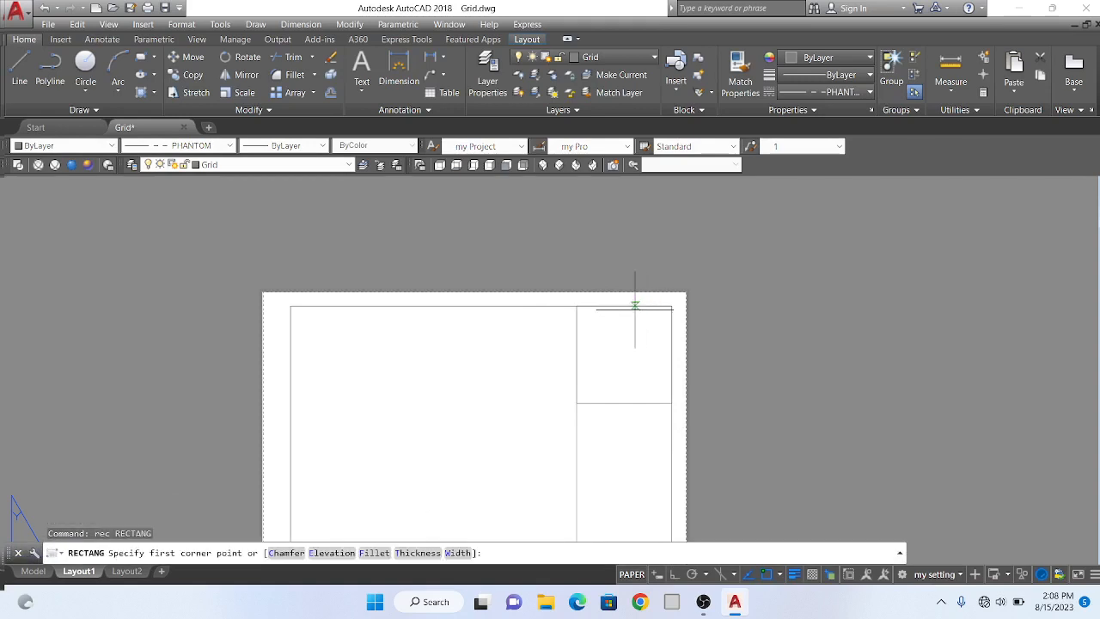
scroll(589, 296, up, 4)
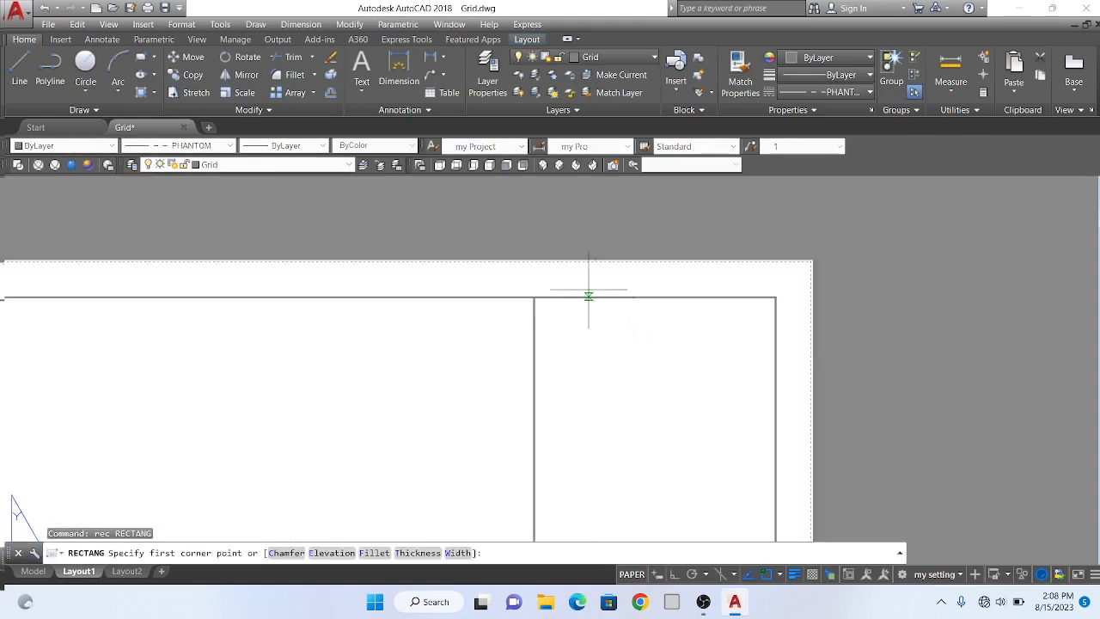
click(534, 296)
scroll(630, 359, down, 4)
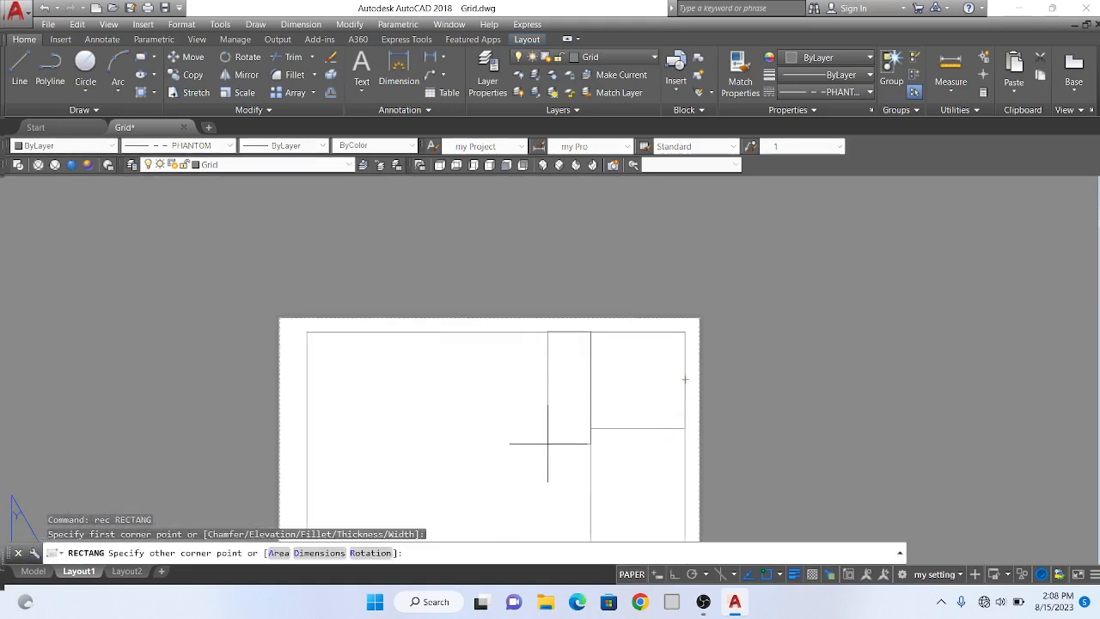
key(Escape)
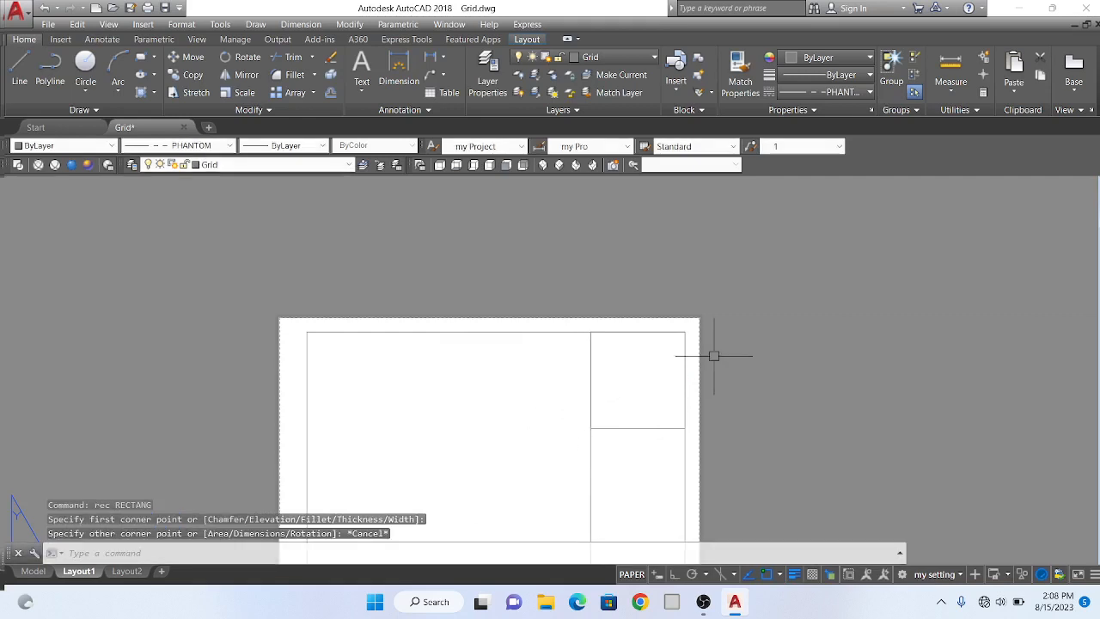
- Draw a rectangle with filleted corners across the right strip's top box, picking two points for the radius and ending above the box's lower edge
click(938, 312)
text(r)
key(Return)
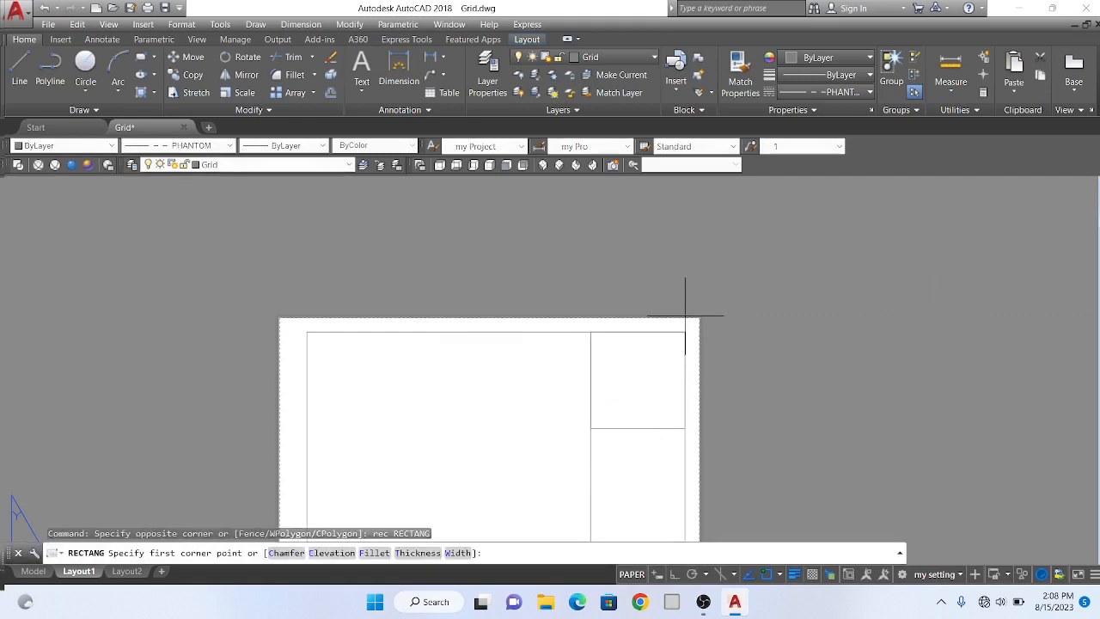
click(367, 554)
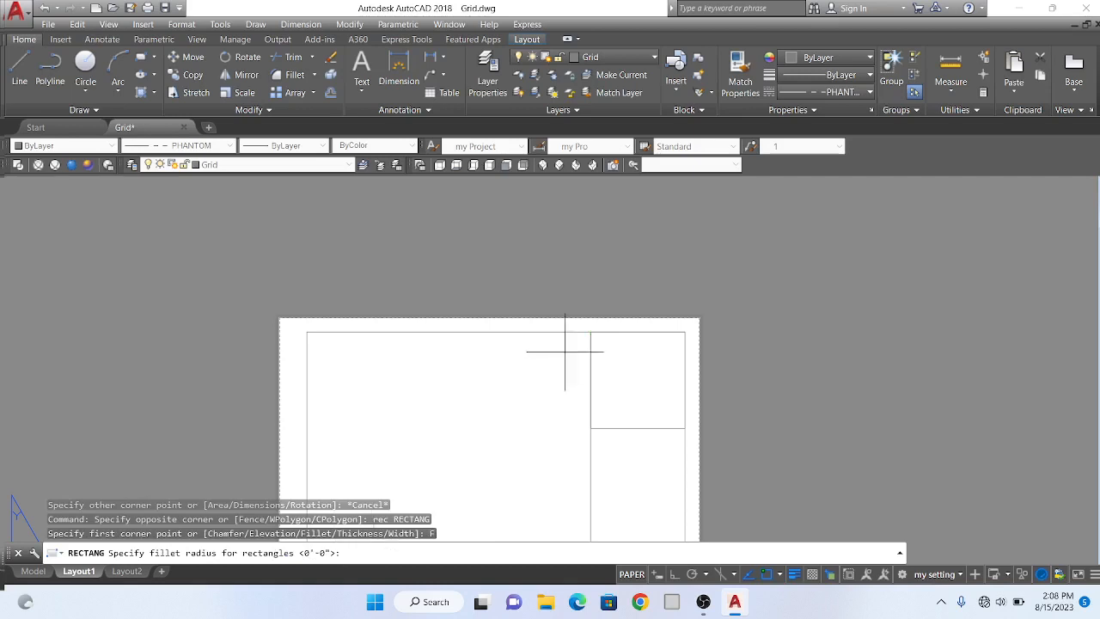
scroll(596, 322, up, 5)
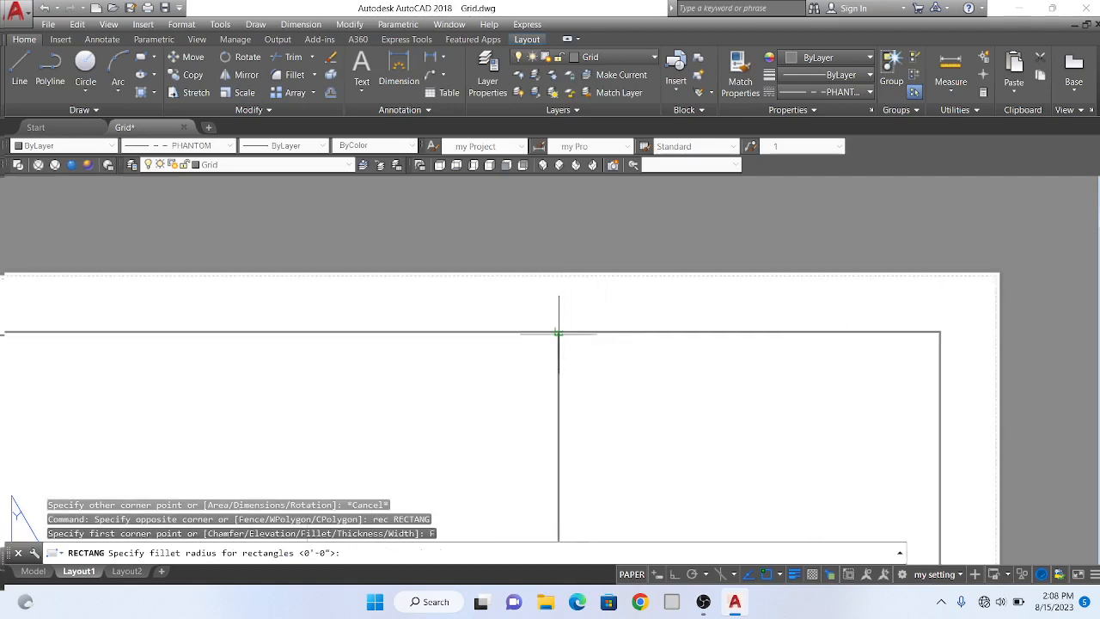
click(559, 332)
click(601, 327)
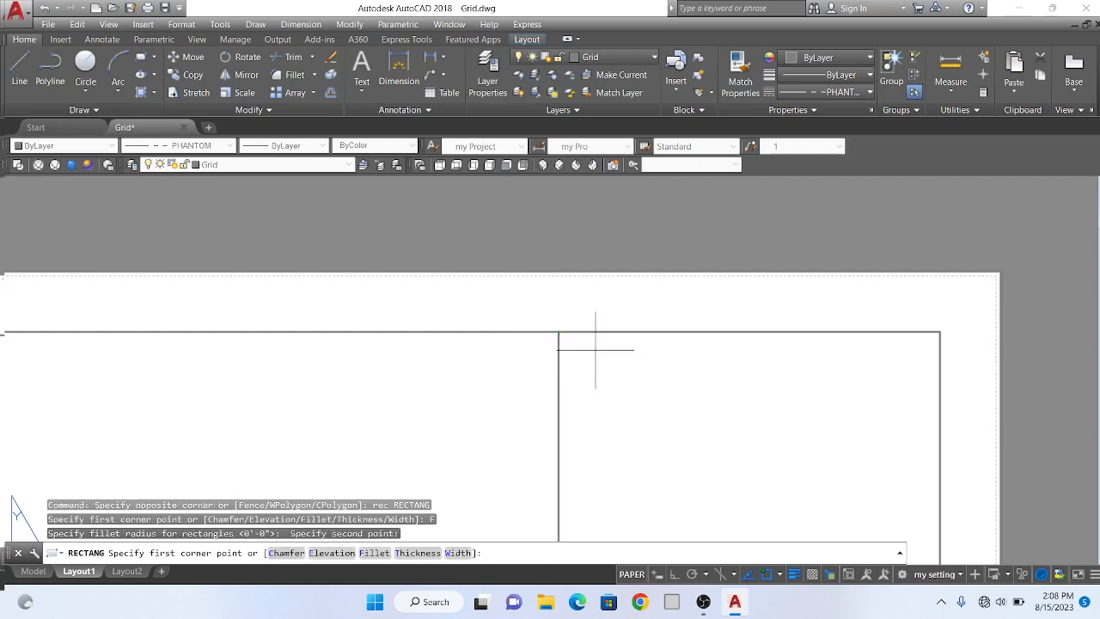
scroll(595, 350, down, 2)
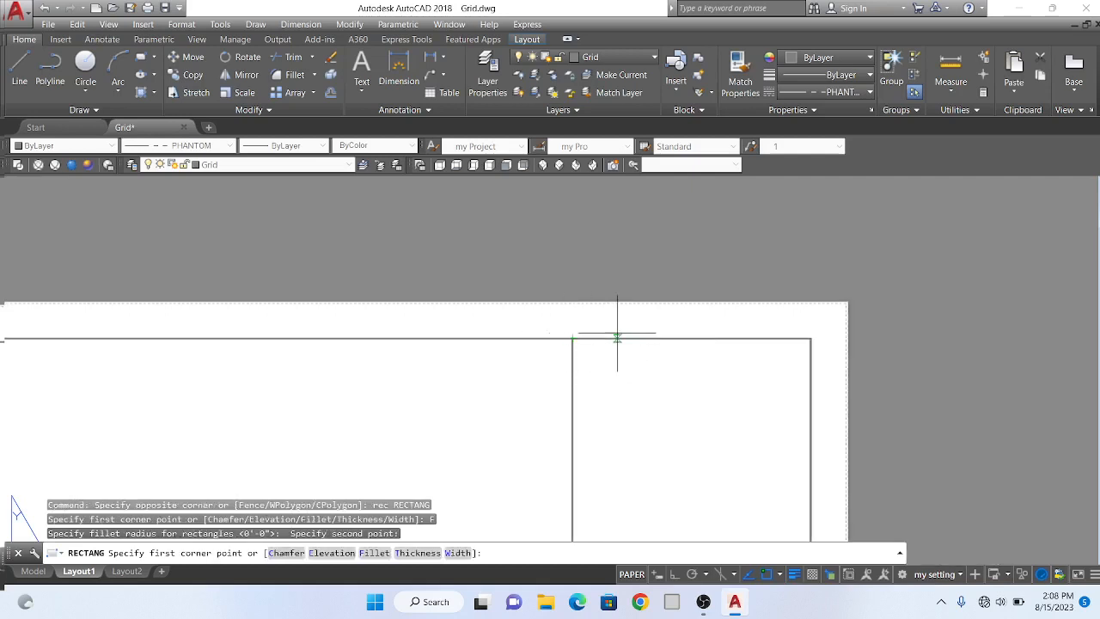
click(572, 338)
scroll(572, 338, down, 3)
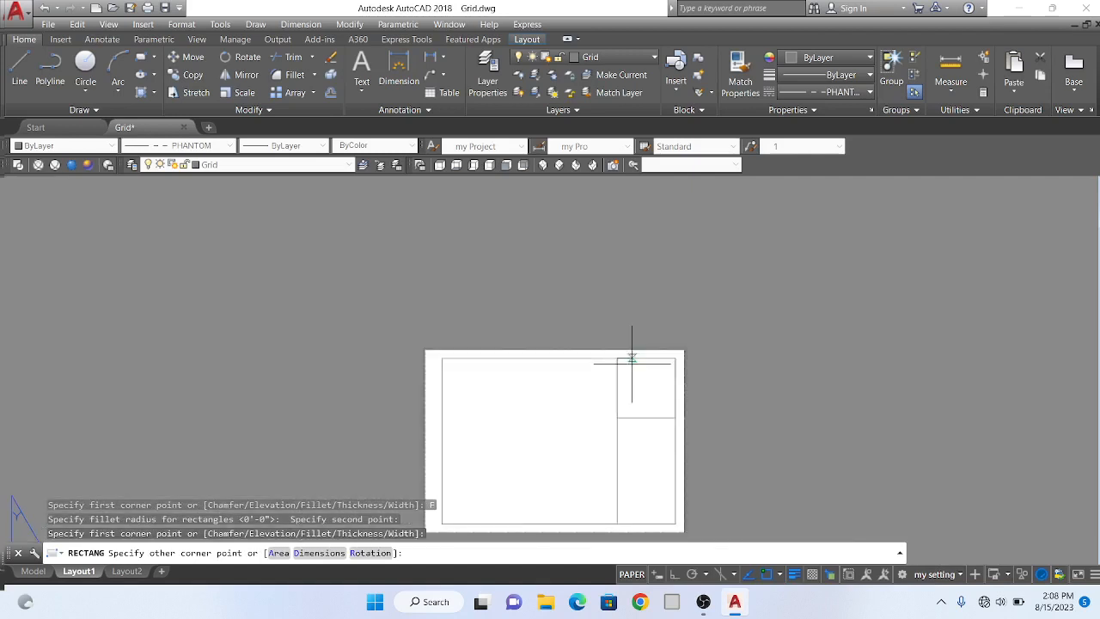
scroll(674, 387, up, 3)
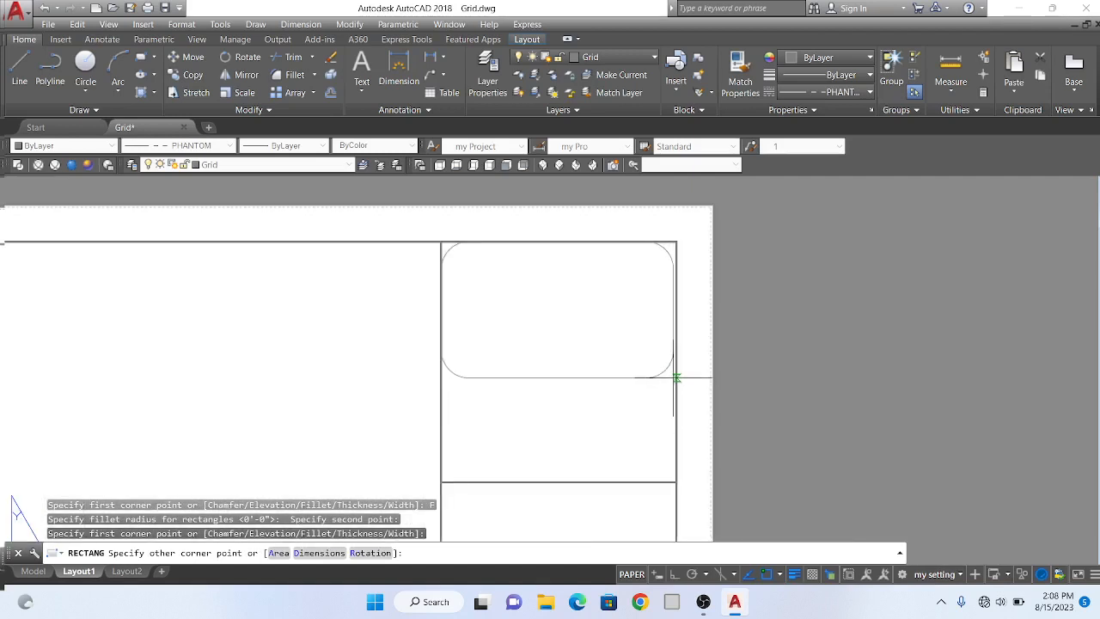
click(677, 377)
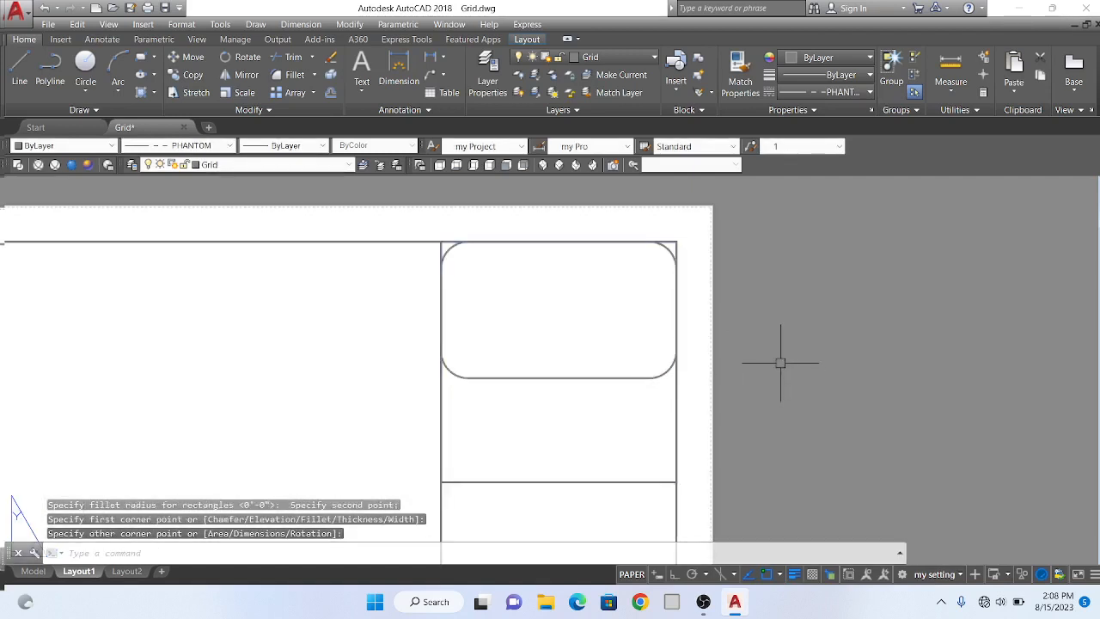
key(Escape)
scroll(780, 363, down, 4)
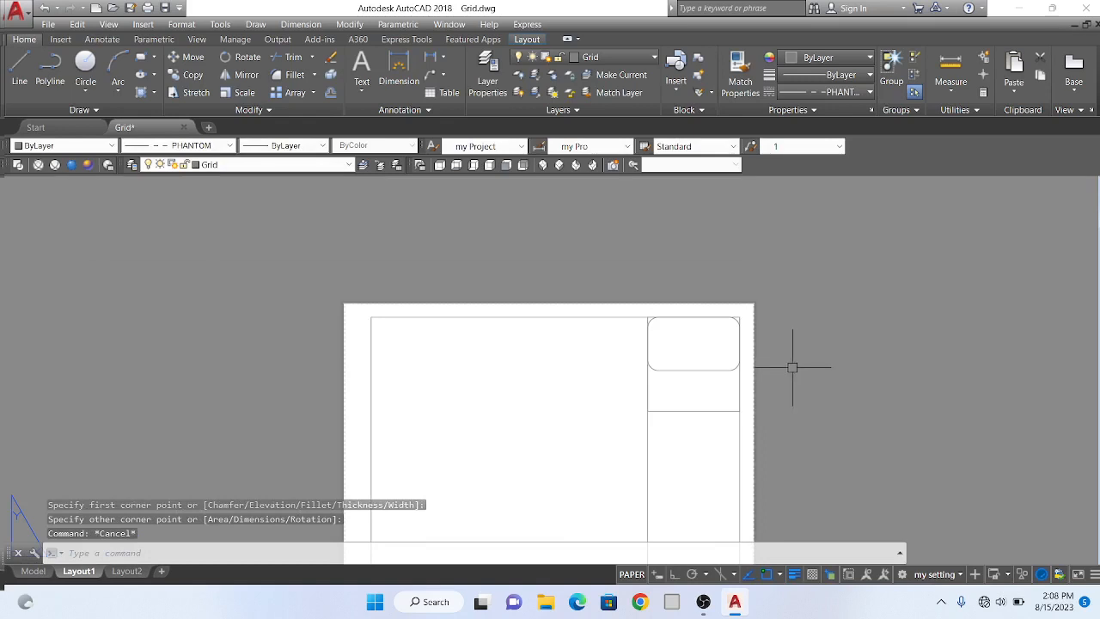
- Copy the right strip's top box with its rounded rectangle from the box's upper-left corner to its lower-left corner
text(co)
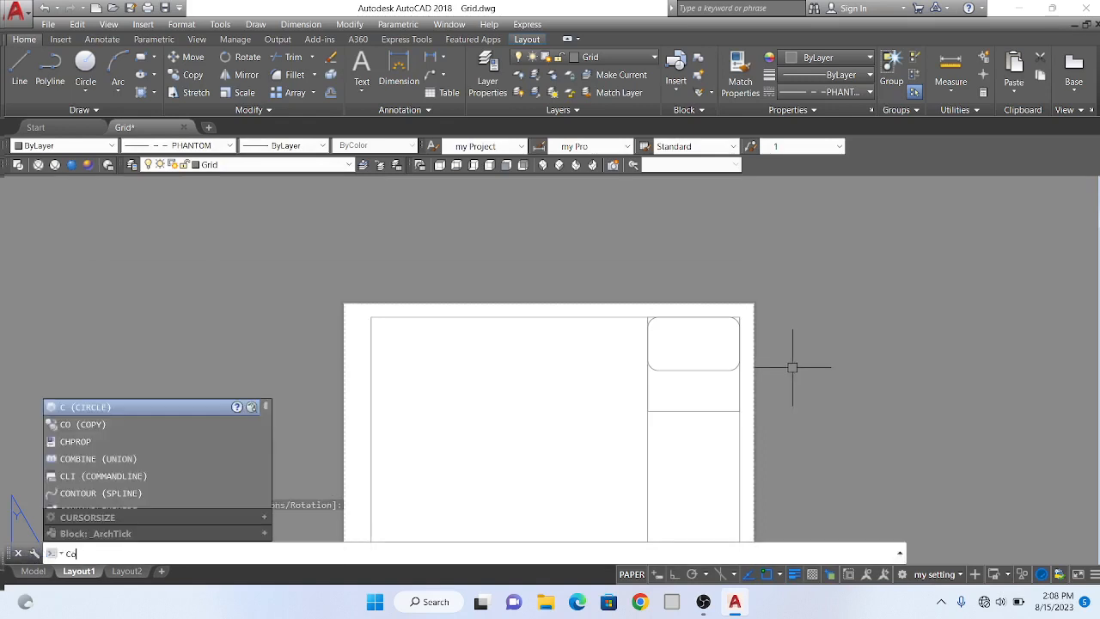
key(Return)
click(727, 441)
click(706, 352)
key(Return)
scroll(651, 312, up, 4)
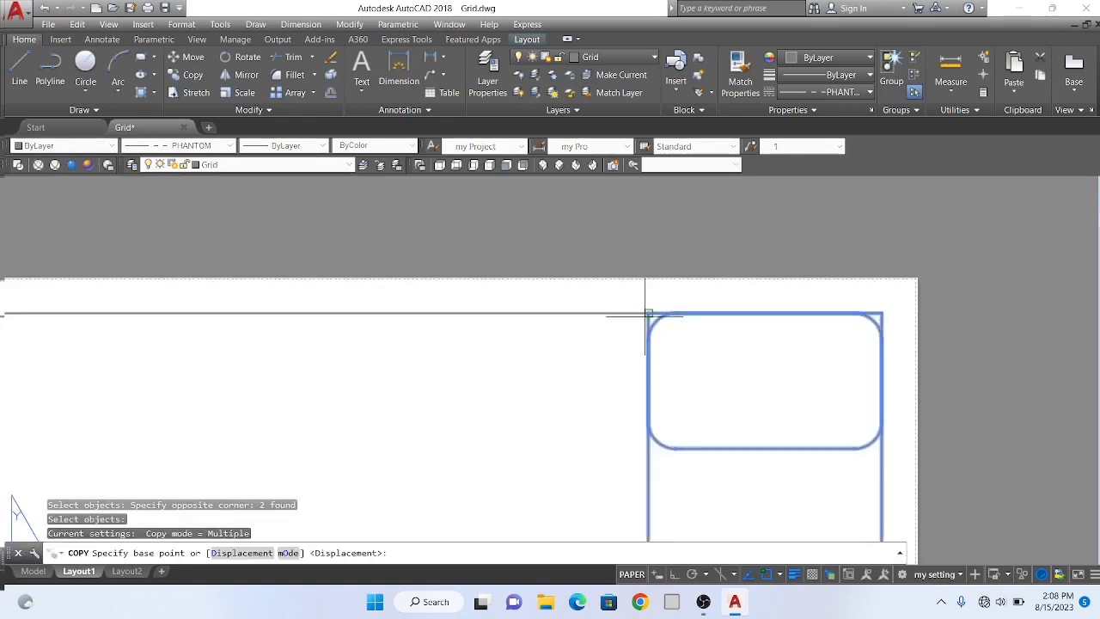
click(649, 313)
scroll(651, 307, down, 4)
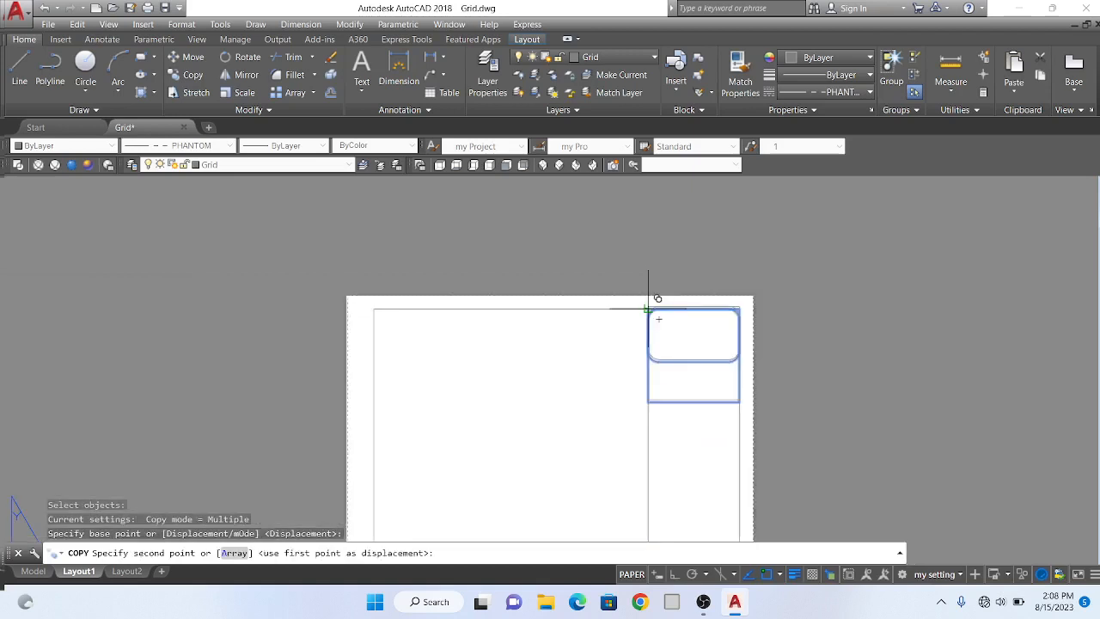
scroll(667, 399, up, 4)
click(658, 401)
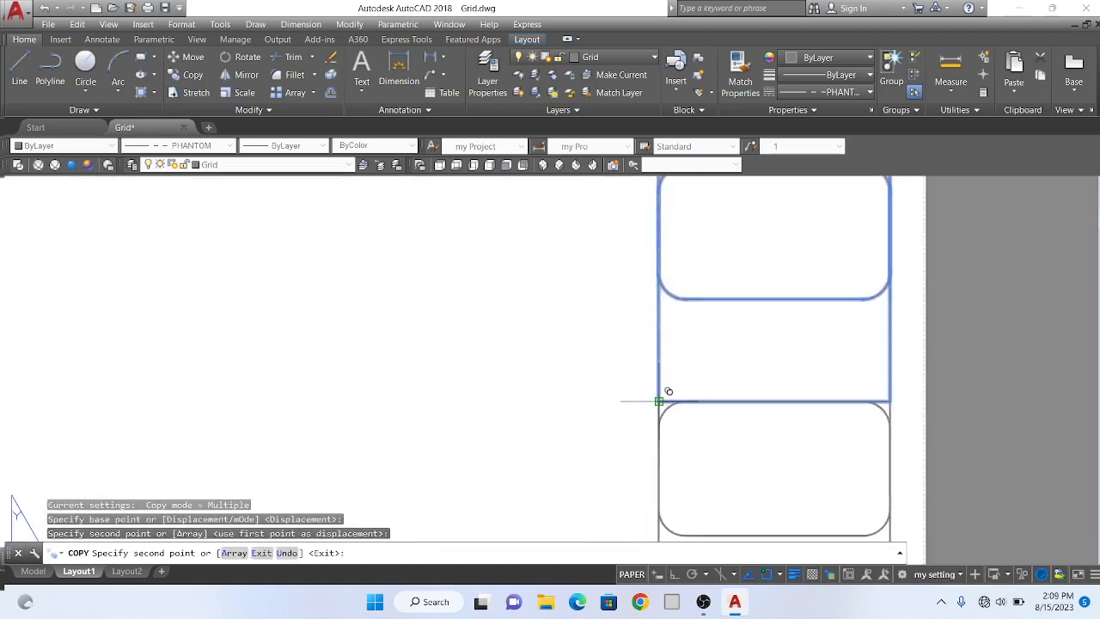
scroll(657, 401, down, 4)
scroll(658, 383, up, 4)
scroll(657, 460, down, 4)
key(Return)
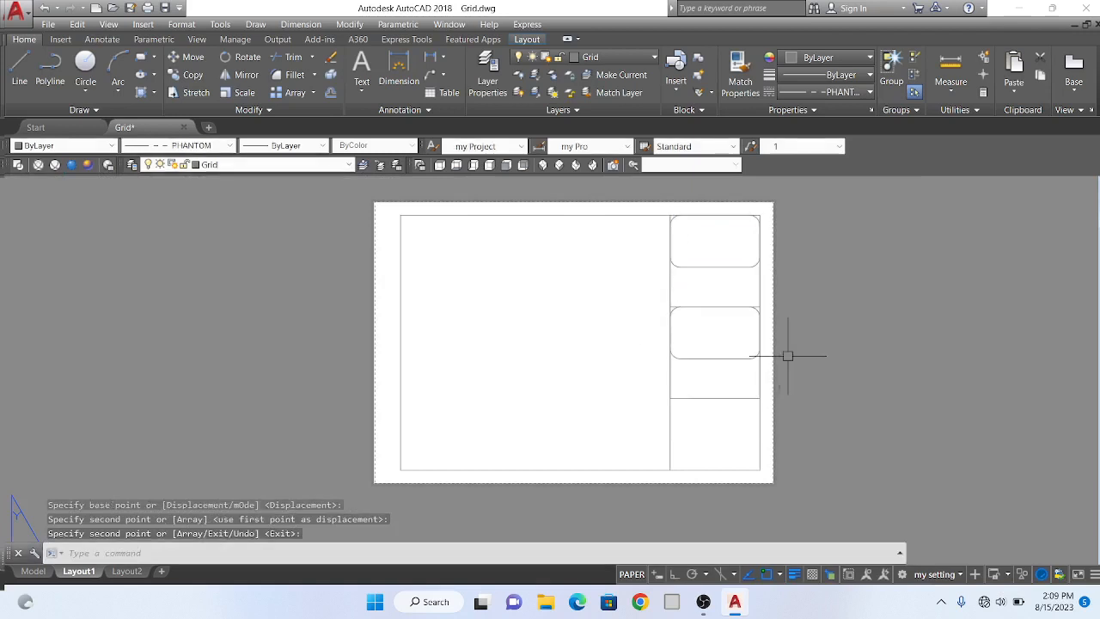
key(Escape)
- Draw a narrow rectangle from the second box's lower-left corner up to the border's right edge, ending below the rounded rectangle
text(rec)
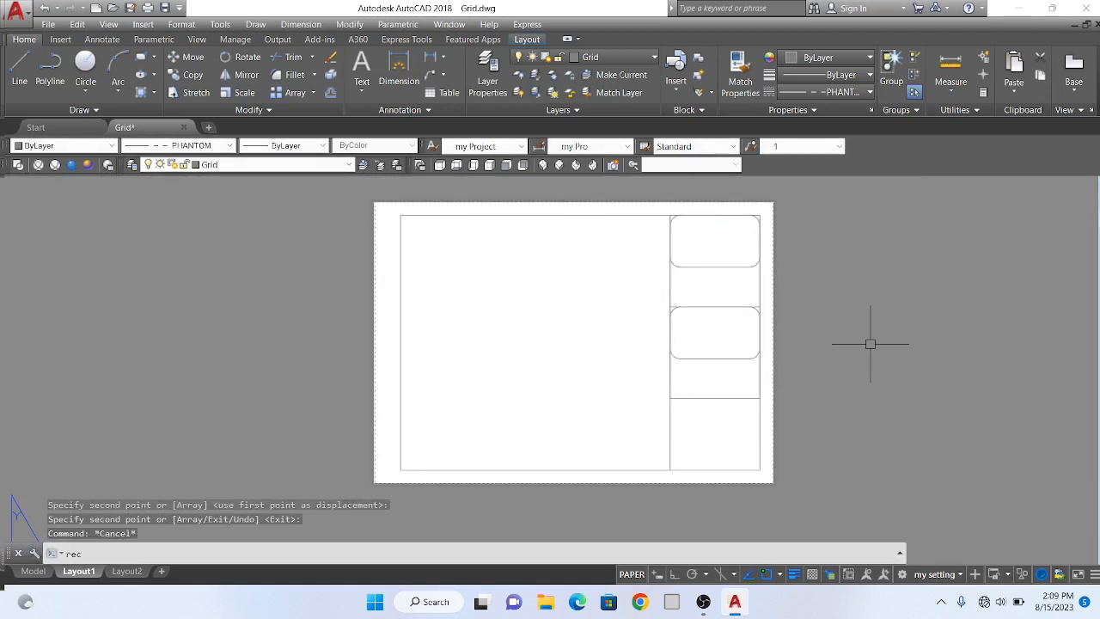
key(Return)
scroll(692, 444, up, 3)
click(656, 373)
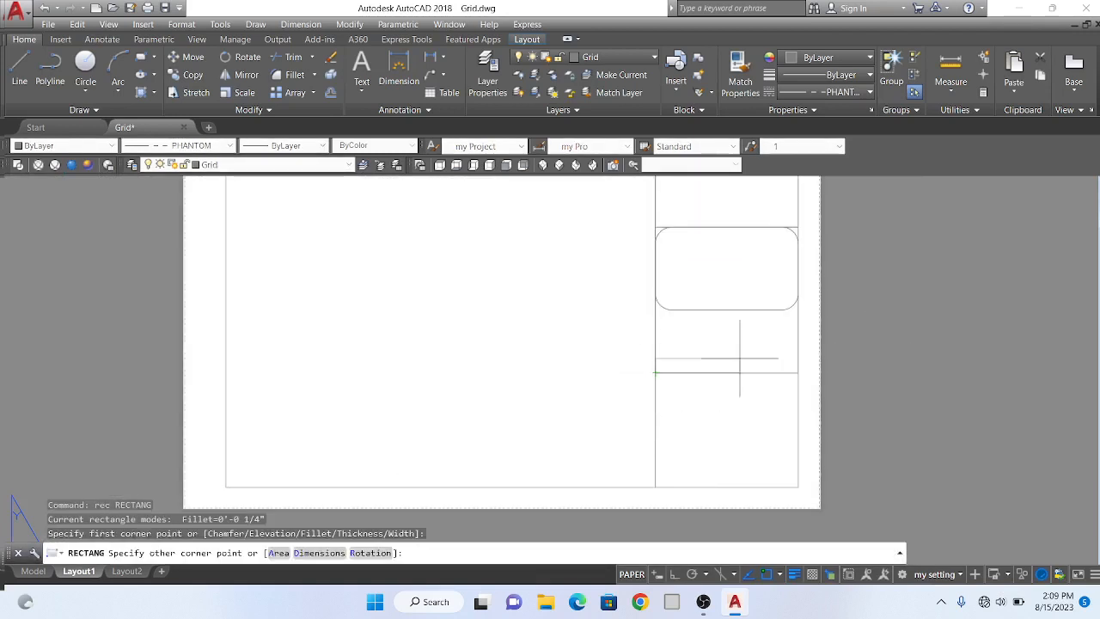
click(799, 342)
key(Return)
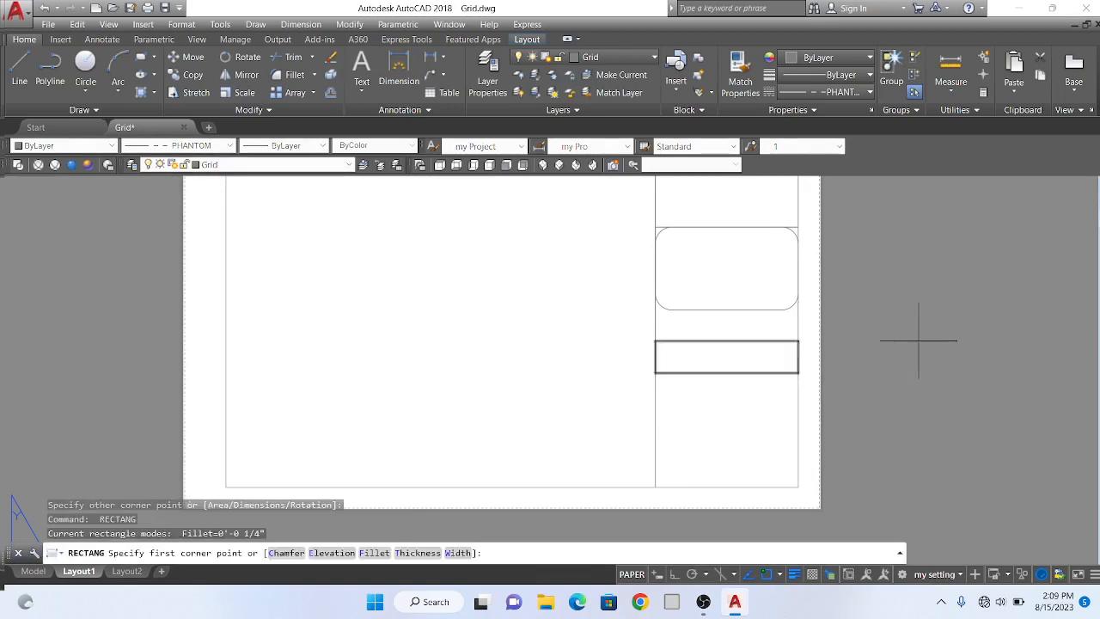
key(Escape)
- Add the single-line text SCALE= at the narrow box's left end, turning Ortho on to pick its height and horizontal rotation
text(ds)
key(Return)
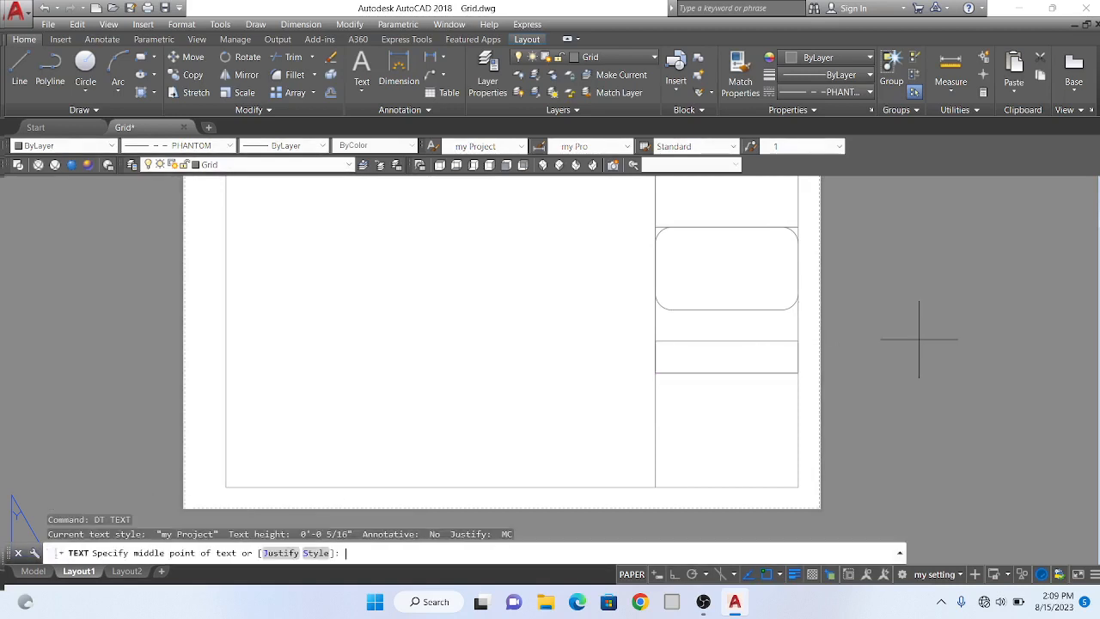
scroll(666, 345, up, 2)
click(635, 339)
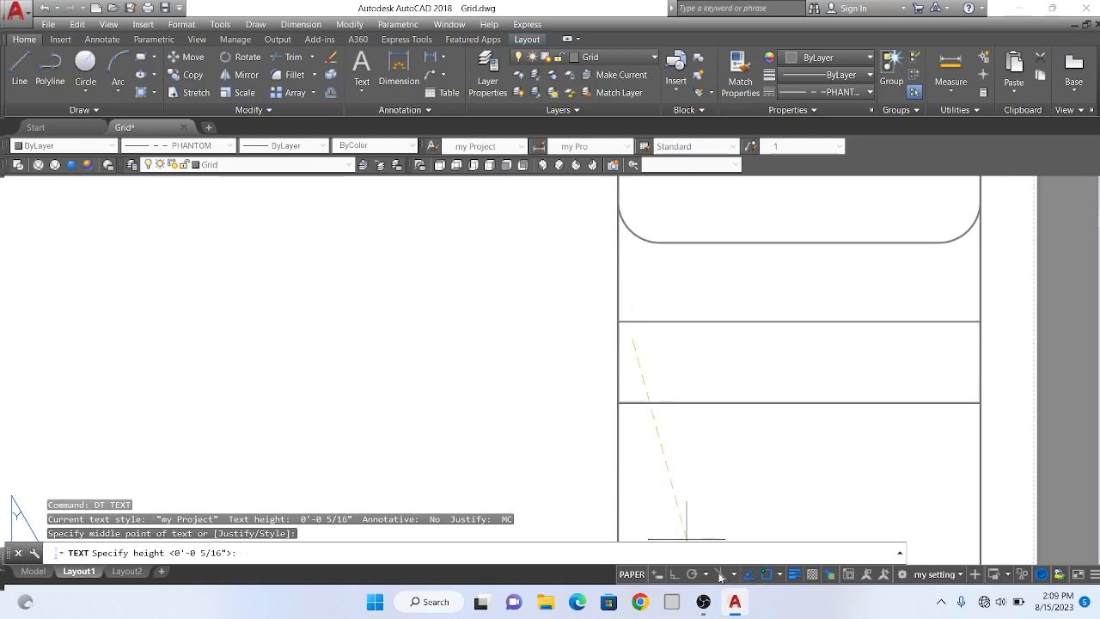
click(675, 576)
click(633, 380)
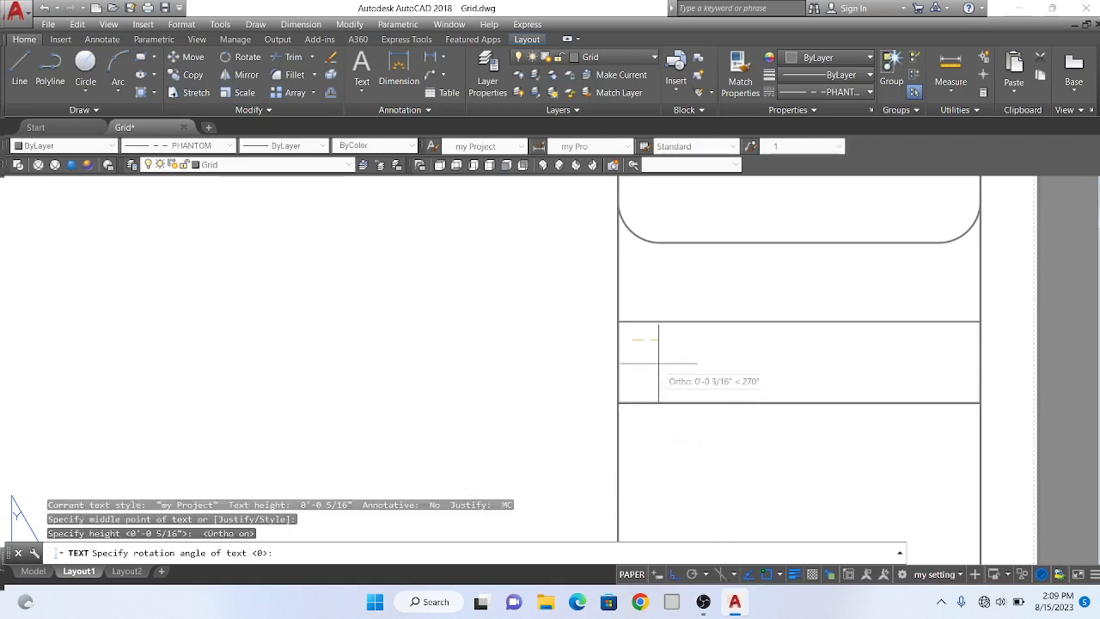
click(665, 353)
text(SCA)
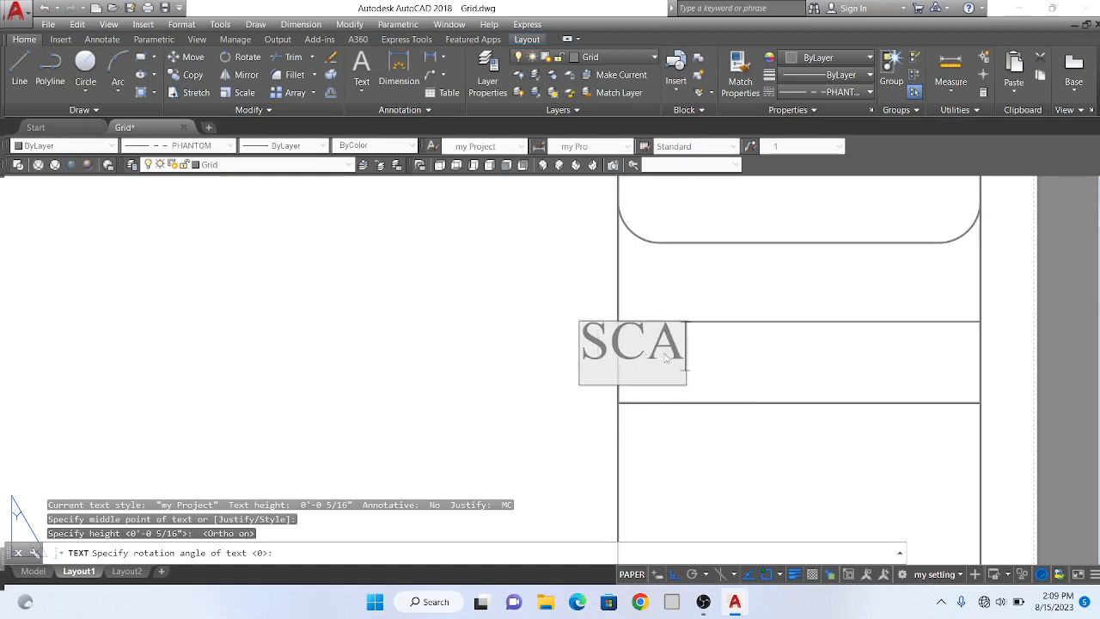
text(LE)
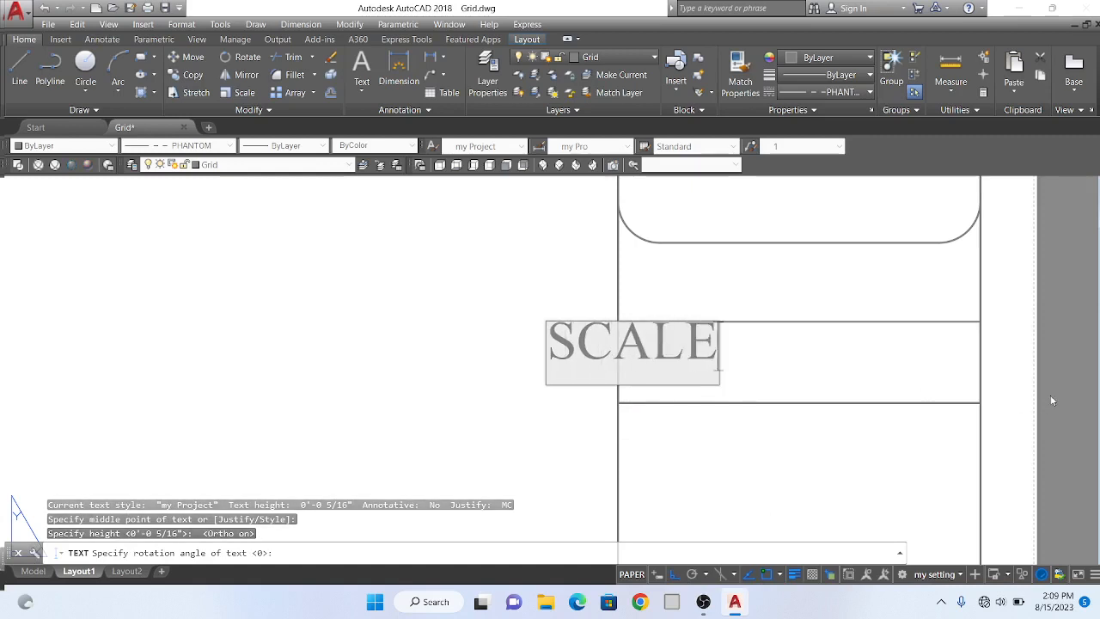
text(=)
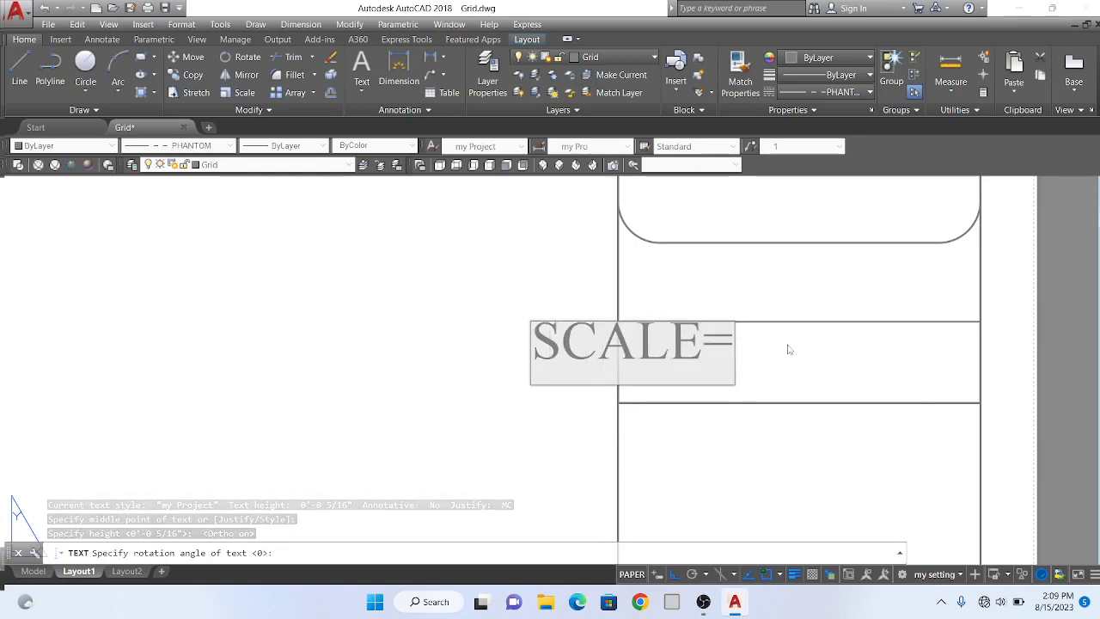
click(490, 250)
key(Return)
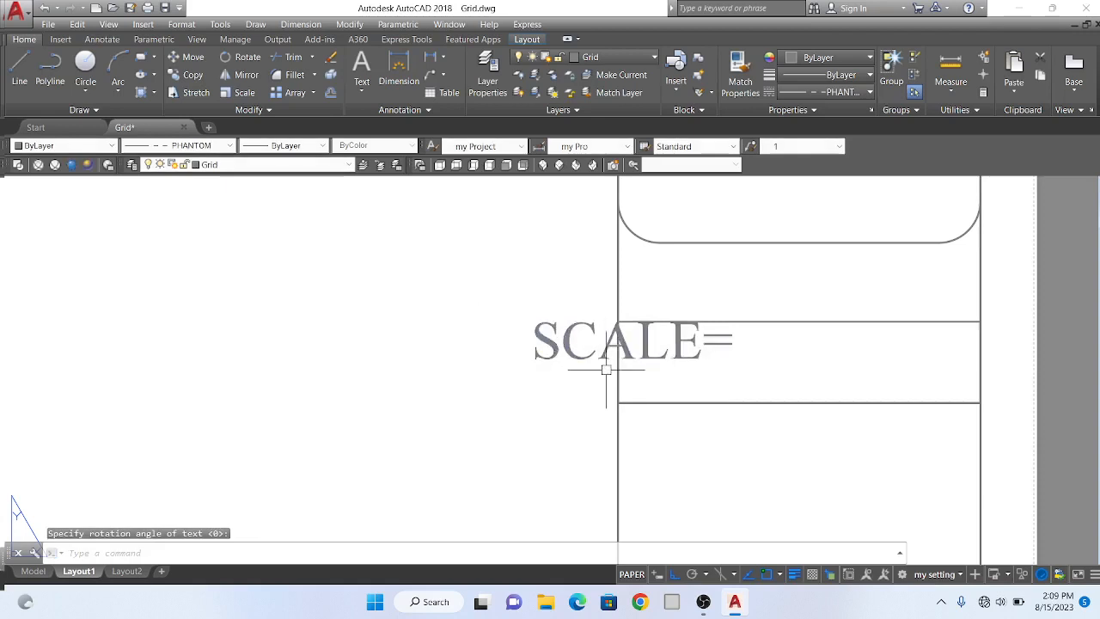
- Try to move the SCALE= text fully inside the narrow box with the Move command, turning polar tracking on
text(m)
key(Return)
click(577, 344)
scroll(591, 348, down, 2)
key(Return)
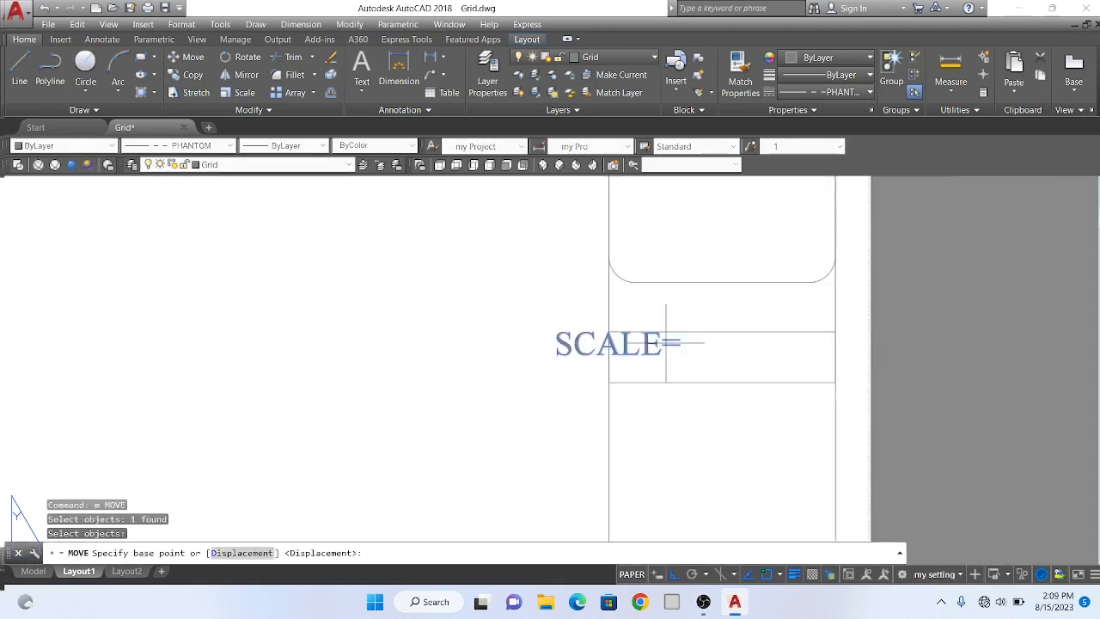
click(631, 344)
scroll(700, 356, up, 1)
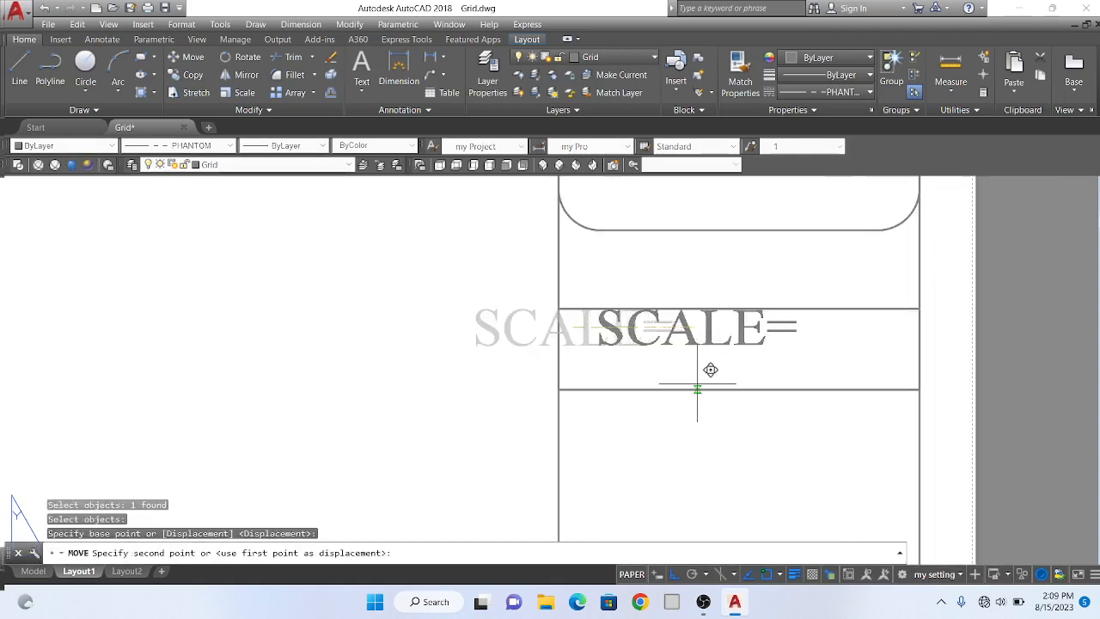
scroll(710, 369, down, 1)
key(F10)
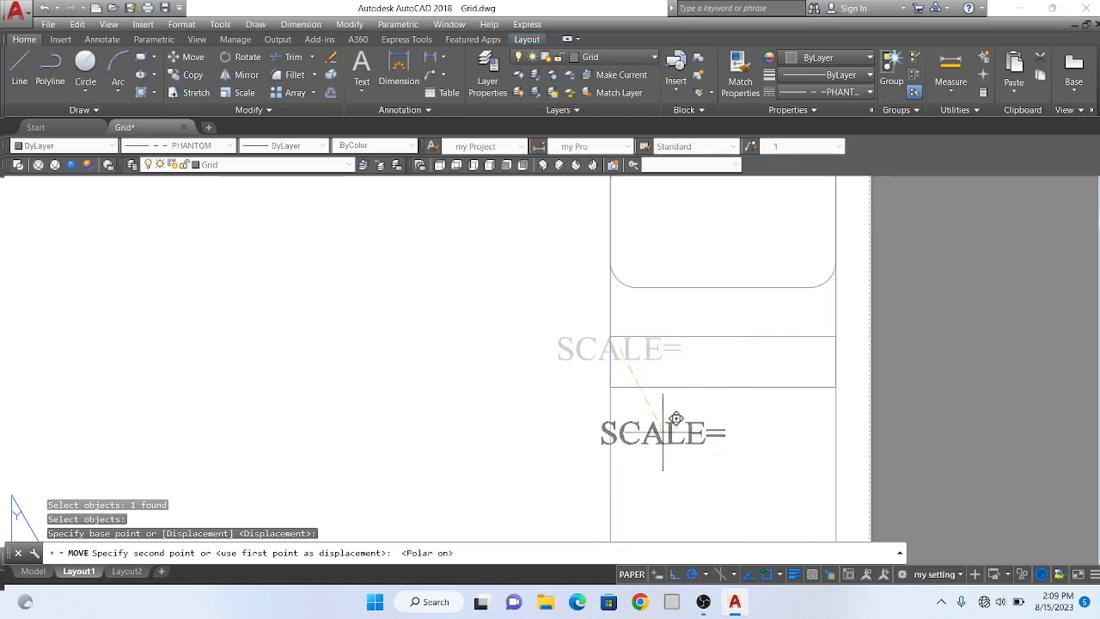
click(677, 360)
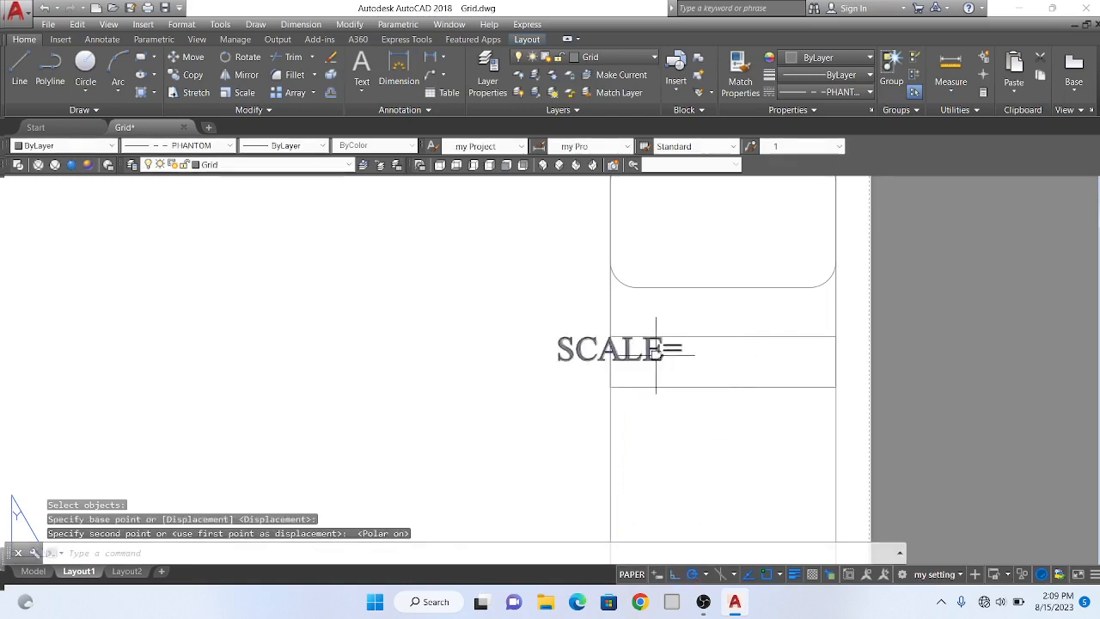
key(Escape)
- Try twice to shift the SCALE= text to the right into the narrow box by its middle grip
click(648, 357)
click(623, 348)
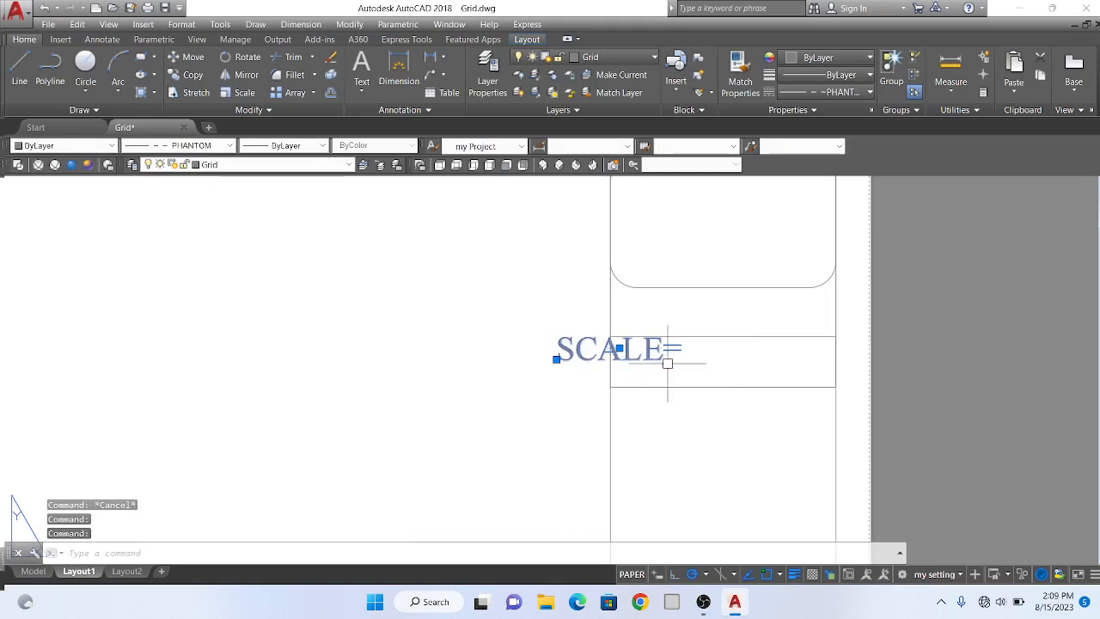
click(619, 347)
click(679, 366)
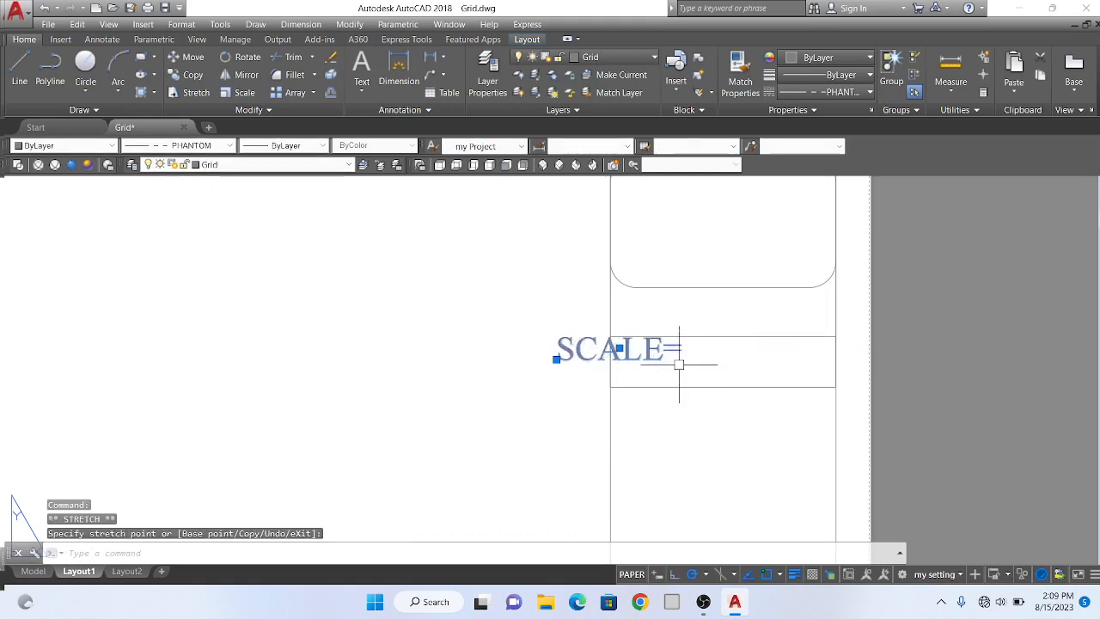
scroll(694, 357, down, 4)
scroll(667, 344, up, 2)
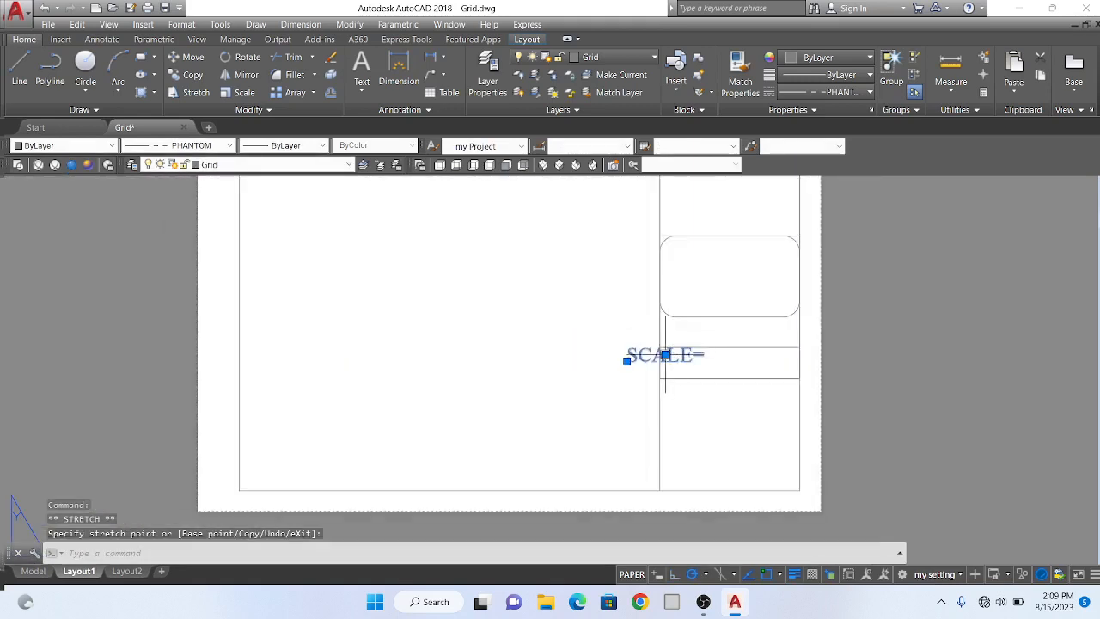
click(666, 355)
click(699, 362)
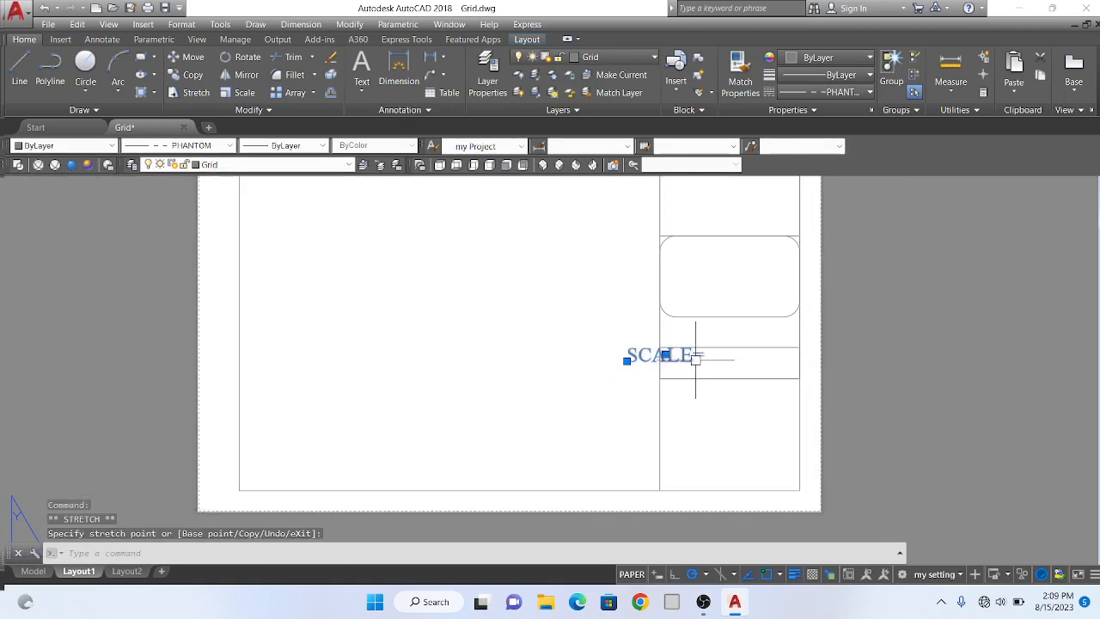
key(Escape)
scroll(653, 344, up, 3)
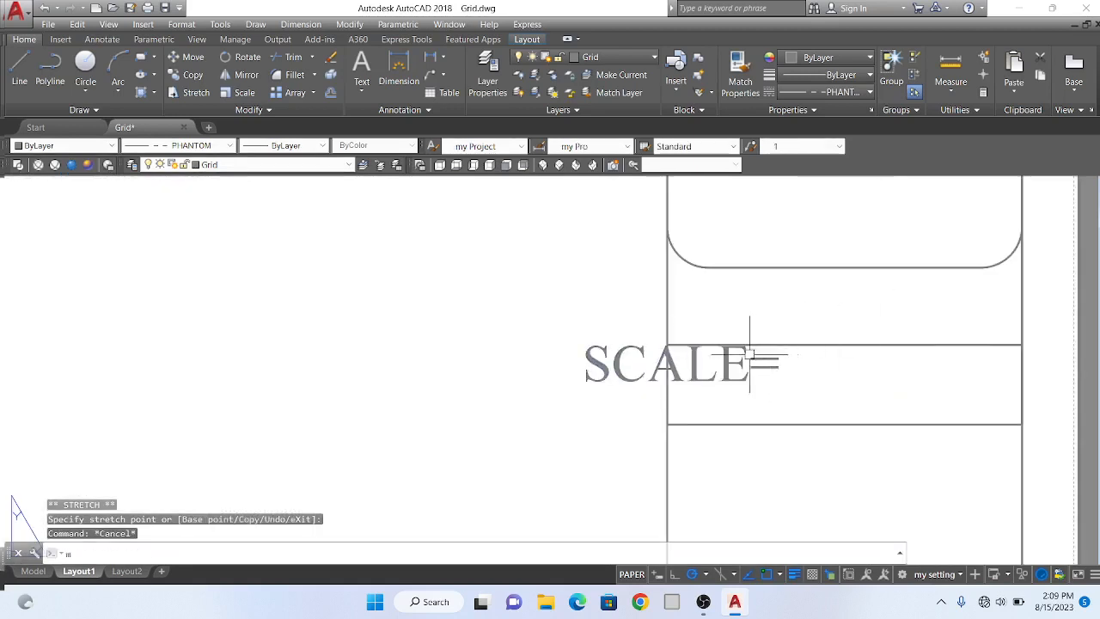
key(Return)
click(604, 357)
key(Return)
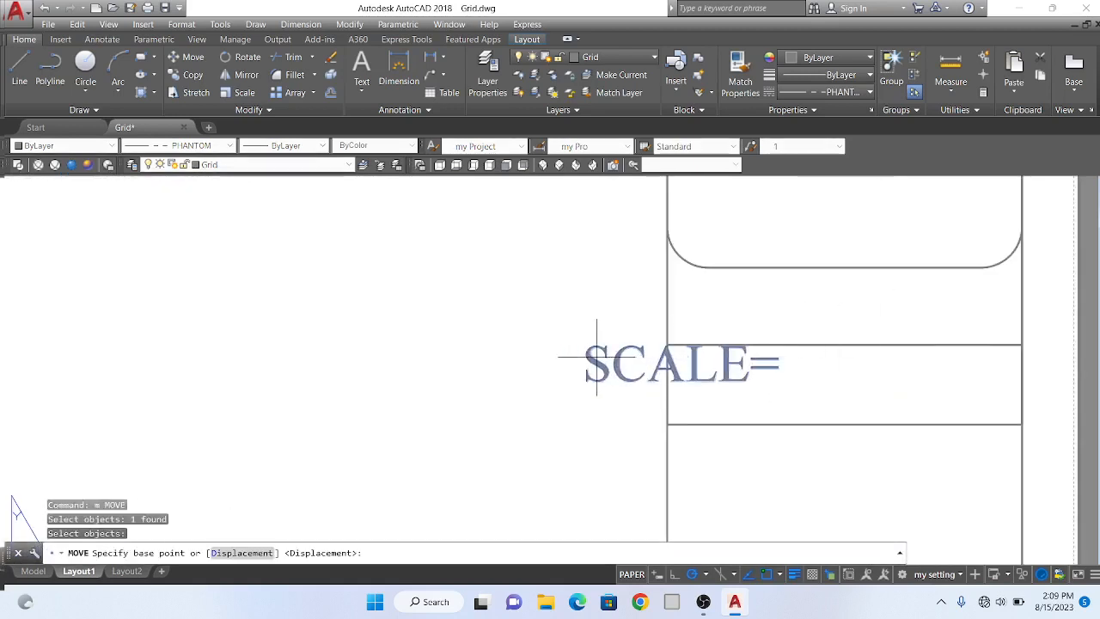
key(Return)
key(Escape)
scroll(745, 319, down, 2)
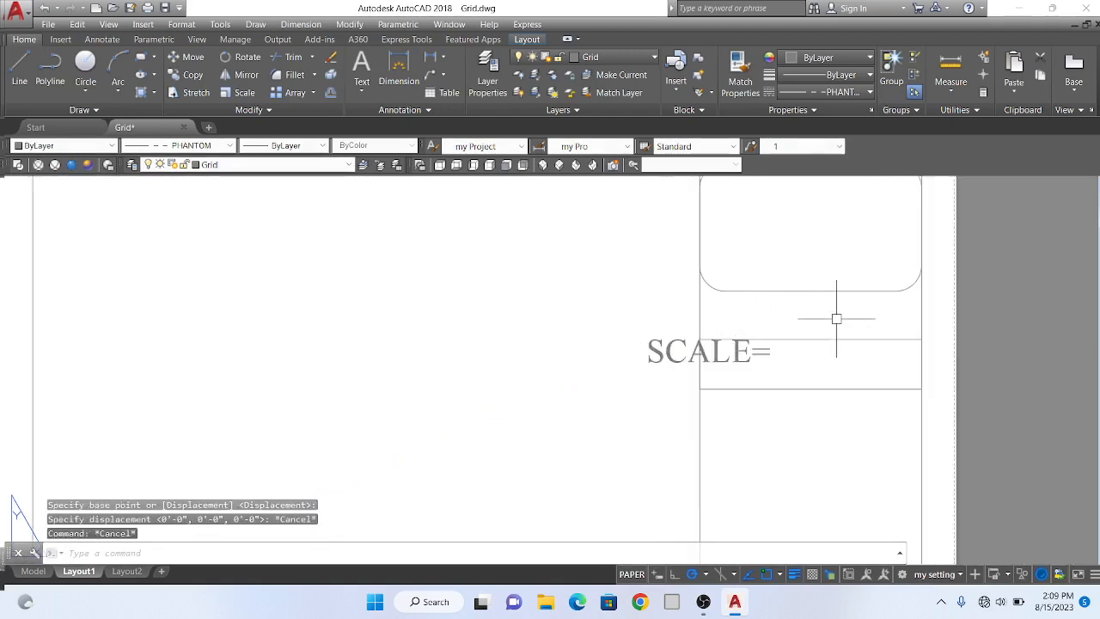
- Try to move the SCALE= text into the narrow box, using a base point on the strip's left line
text(m)
key(Return)
click(692, 353)
key(Return)
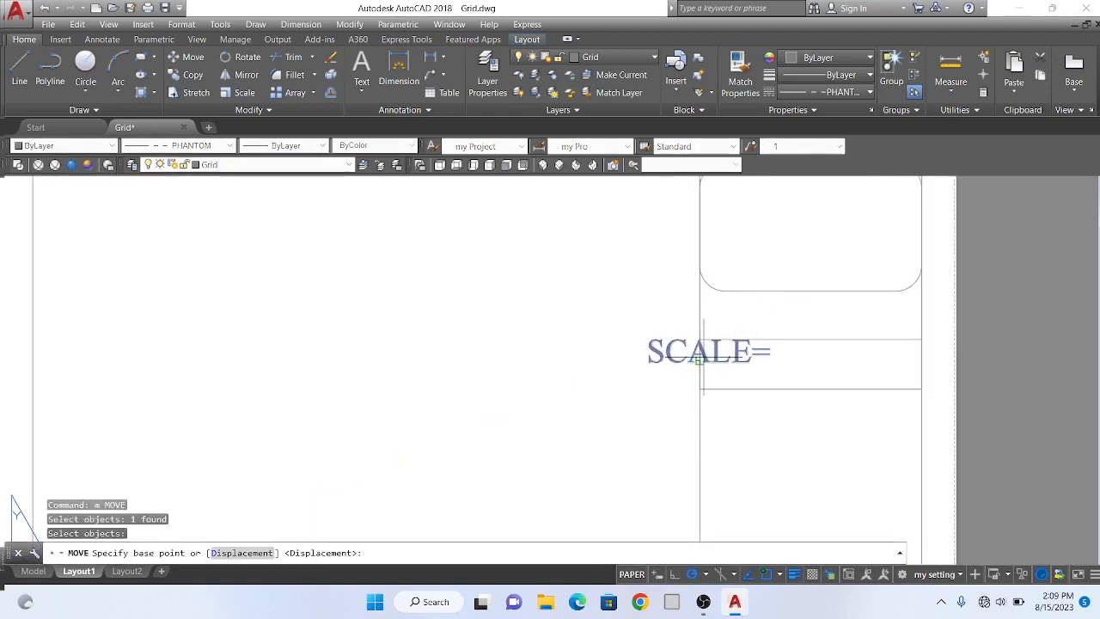
click(699, 361)
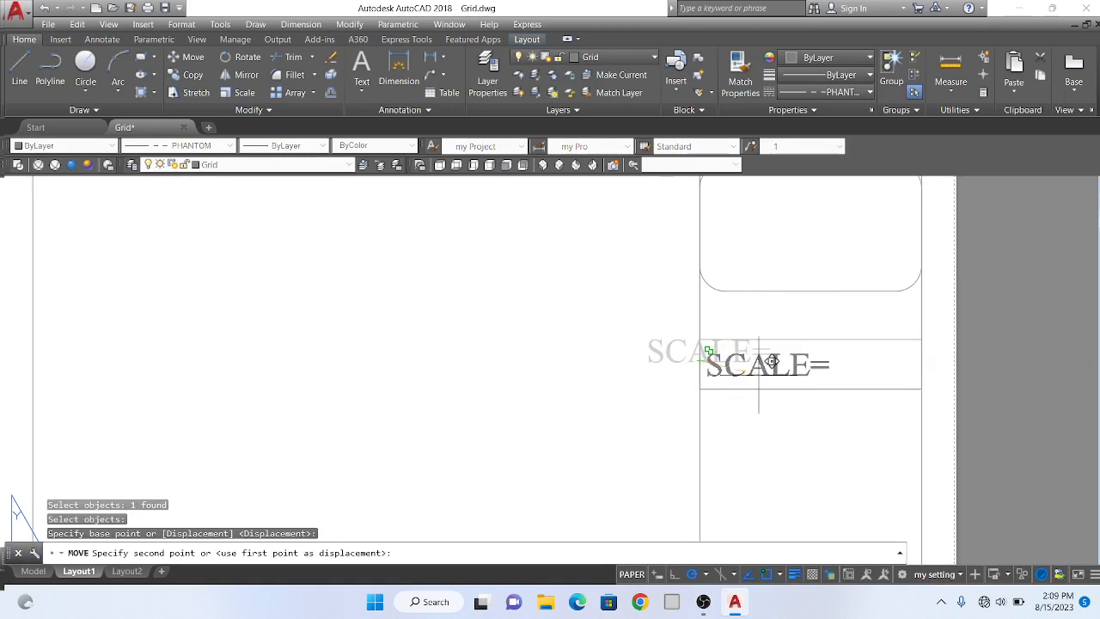
click(762, 367)
scroll(756, 344, up, 2)
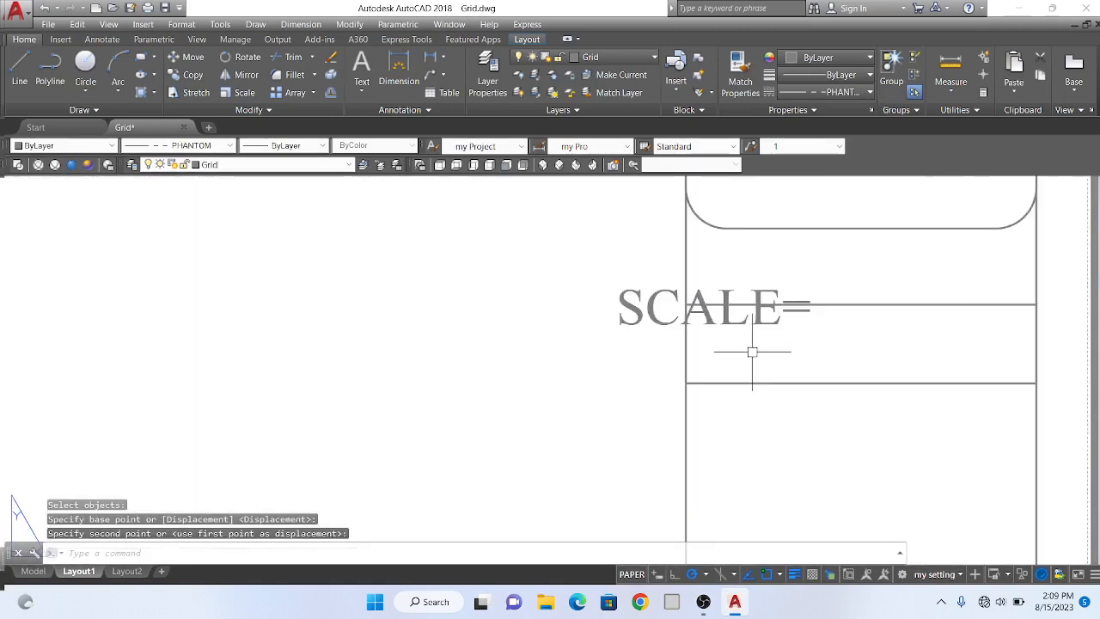
key(Escape)
- Try to reposition the SCALE= text by its middle grip, toggling Ortho on and then switching to polar tracking
click(713, 307)
click(715, 307)
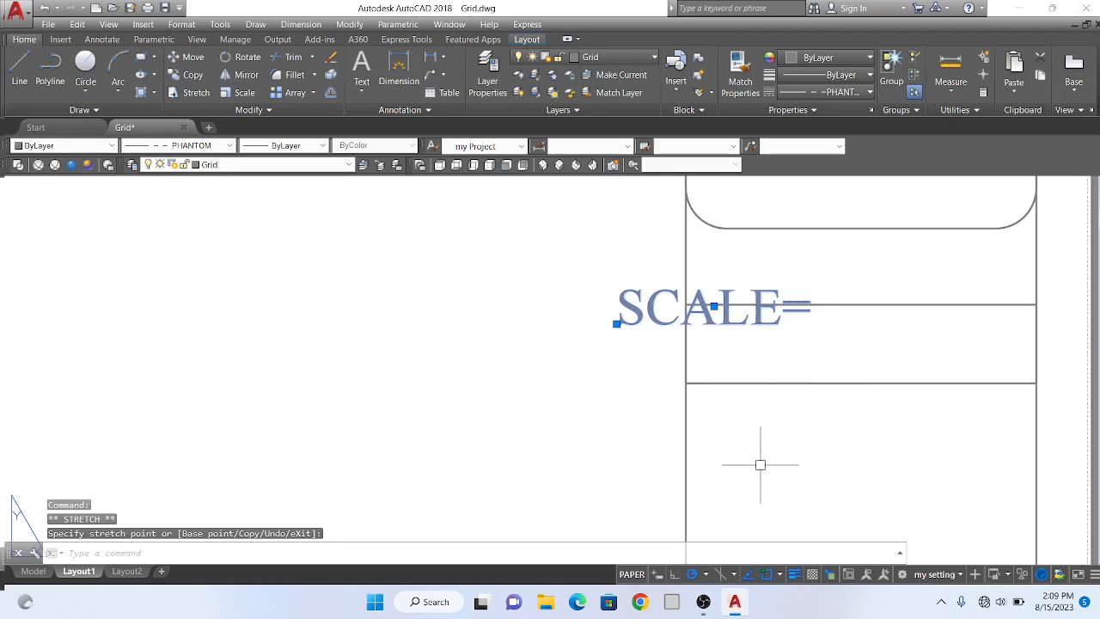
key(F8)
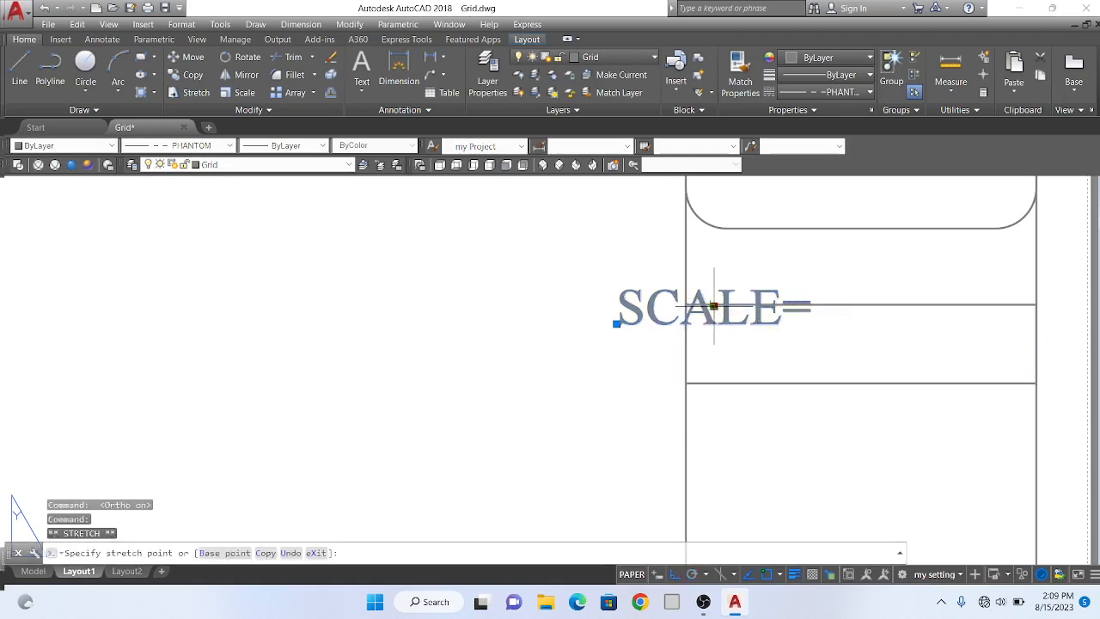
click(691, 574)
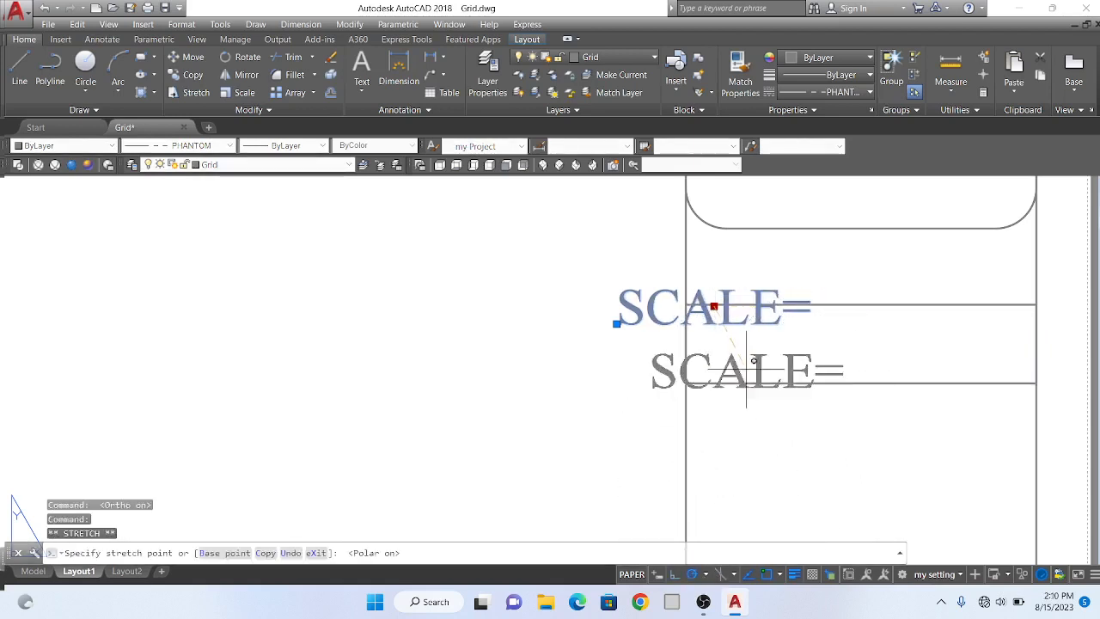
scroll(745, 366, down, 2)
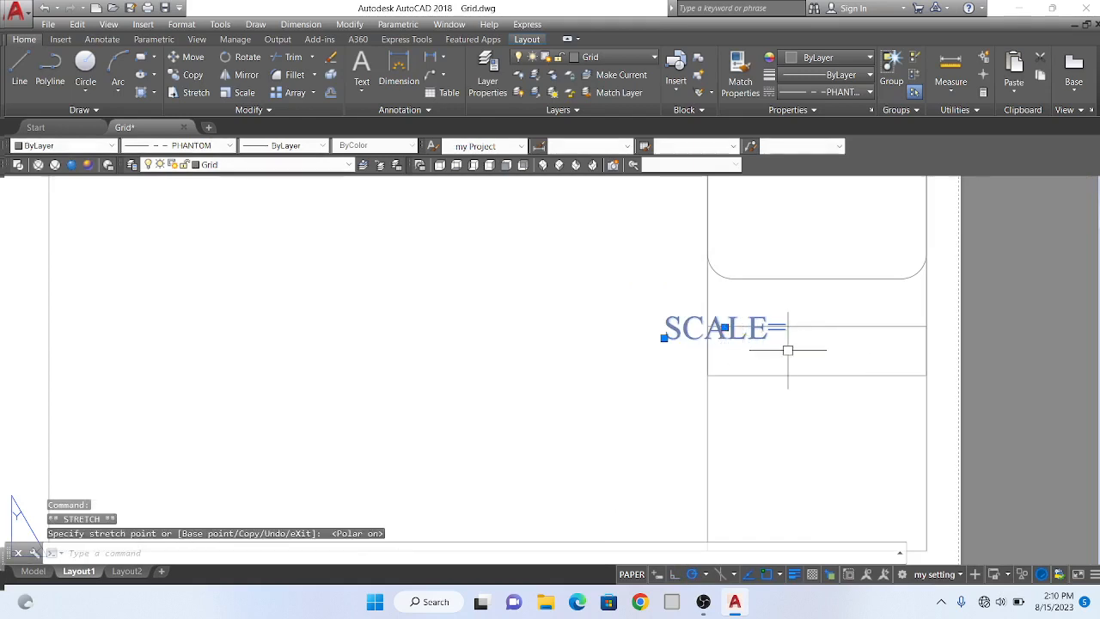
scroll(789, 348, down, 3)
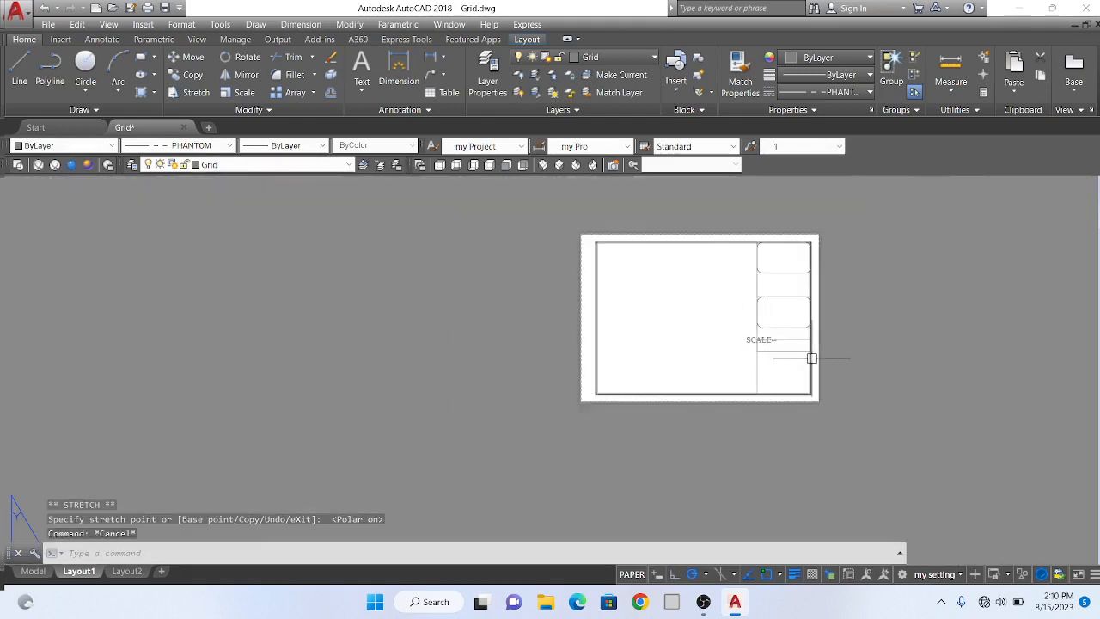
scroll(811, 356, up, 6)
key(Escape)
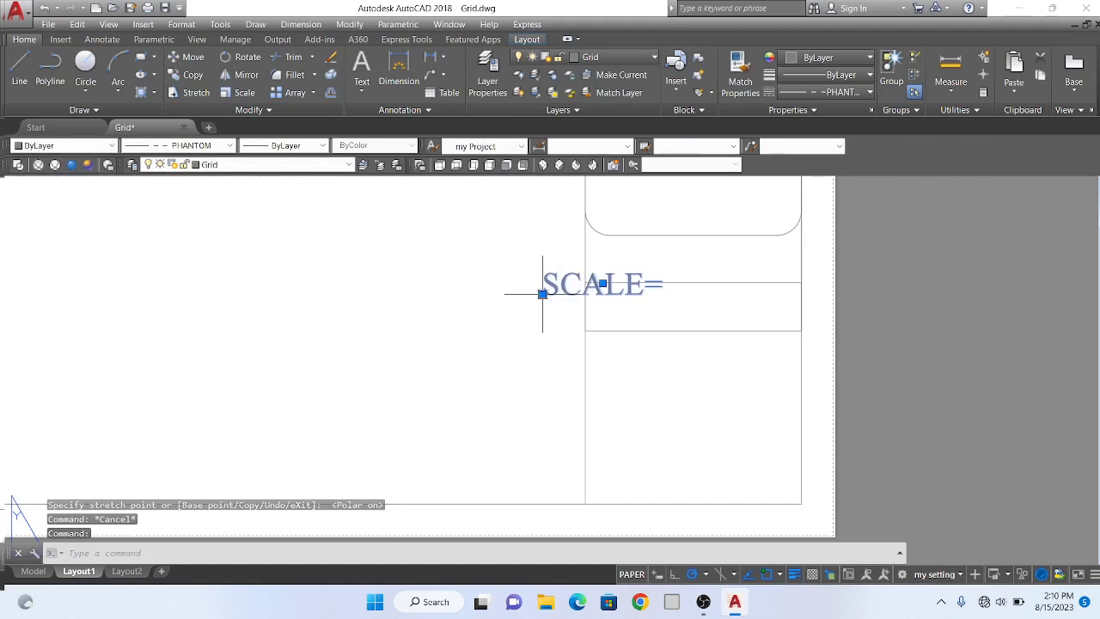
- Move the SCALE= text by its insertion-point grip so it sits inside the narrow title-block box
click(542, 293)
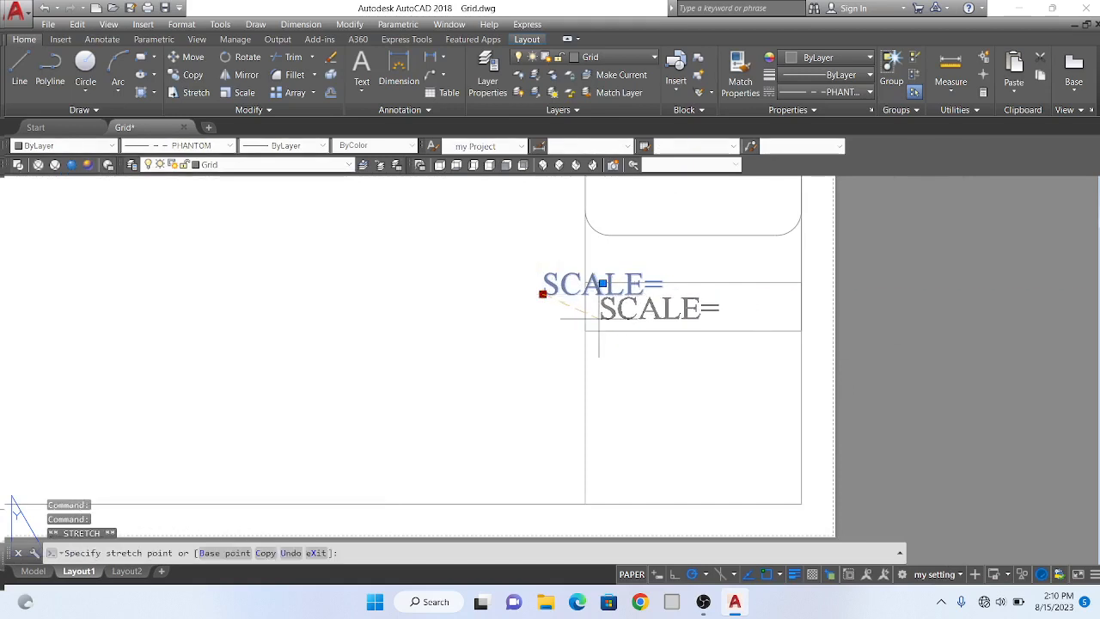
click(599, 314)
key(Escape)
- Create a layout viewport with MVIEW, covering the empty drawing area from its upper-left corner to the title block's lower-left corner
scroll(851, 314, down, 2)
scroll(849, 316, down, 3)
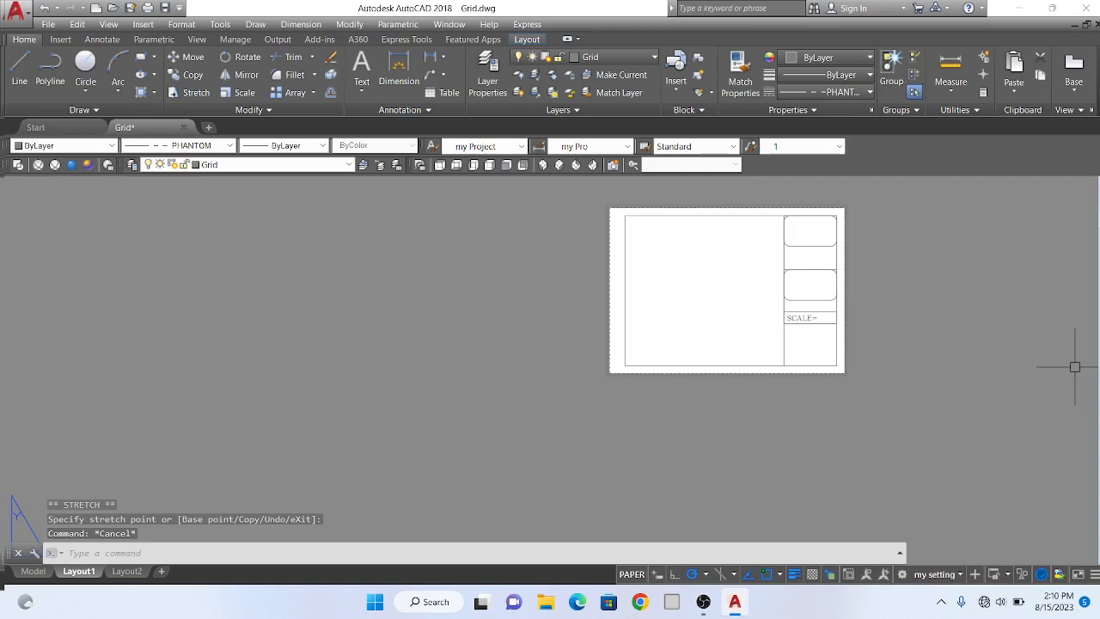
scroll(716, 386, down, 2)
scroll(764, 376, up, 8)
scroll(757, 370, down, 6)
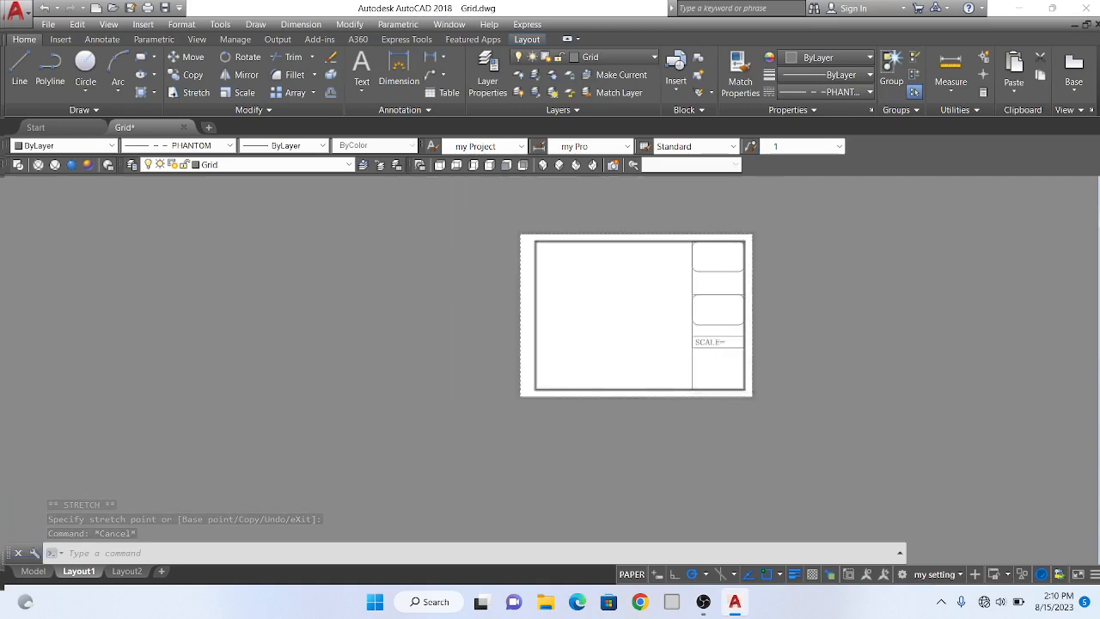
scroll(703, 326, up, 2)
scroll(575, 386, down, 2)
scroll(582, 376, up, 2)
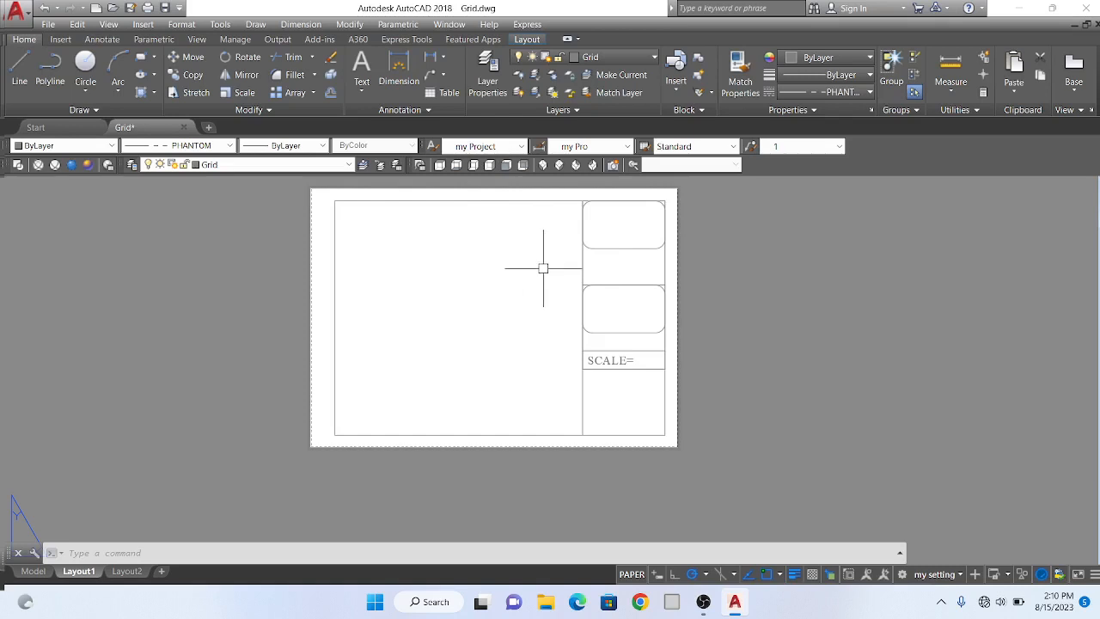
text(MV)
key(Return)
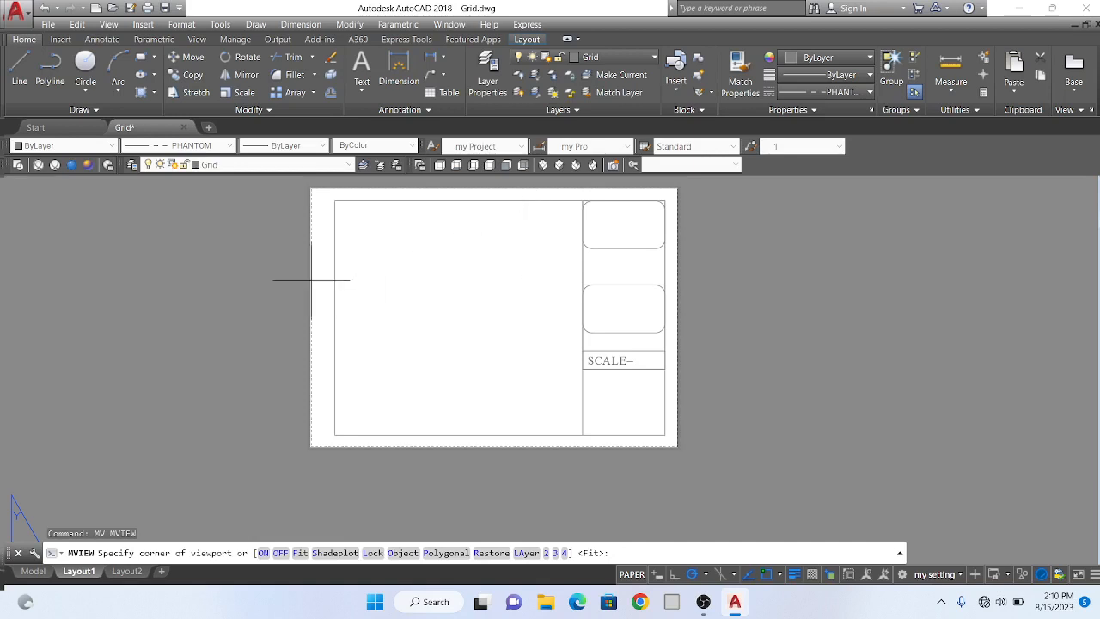
click(335, 200)
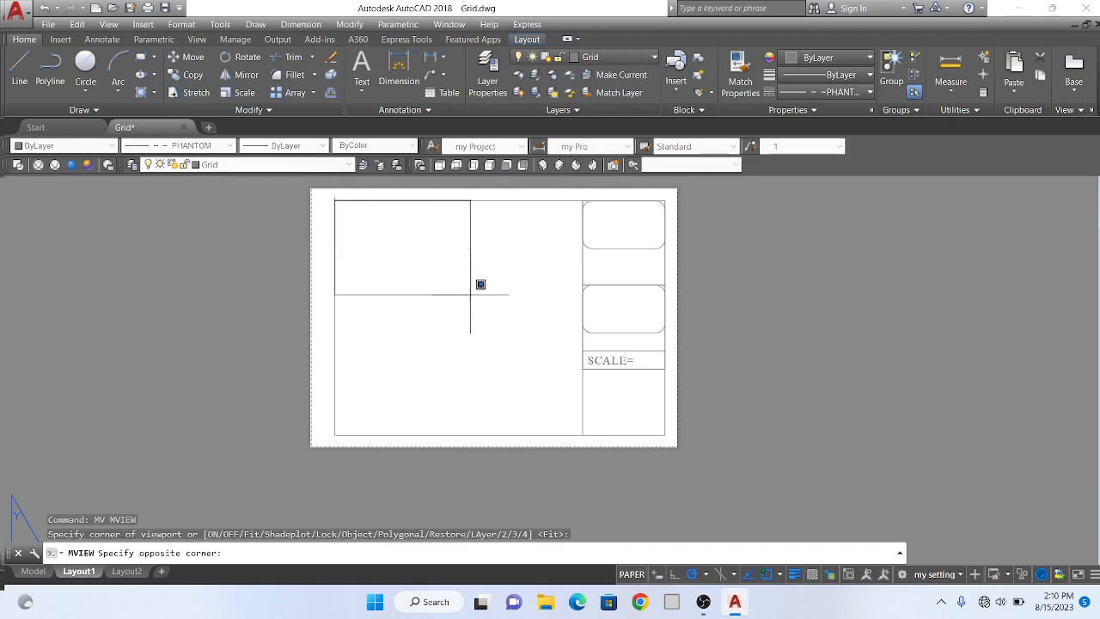
click(583, 435)
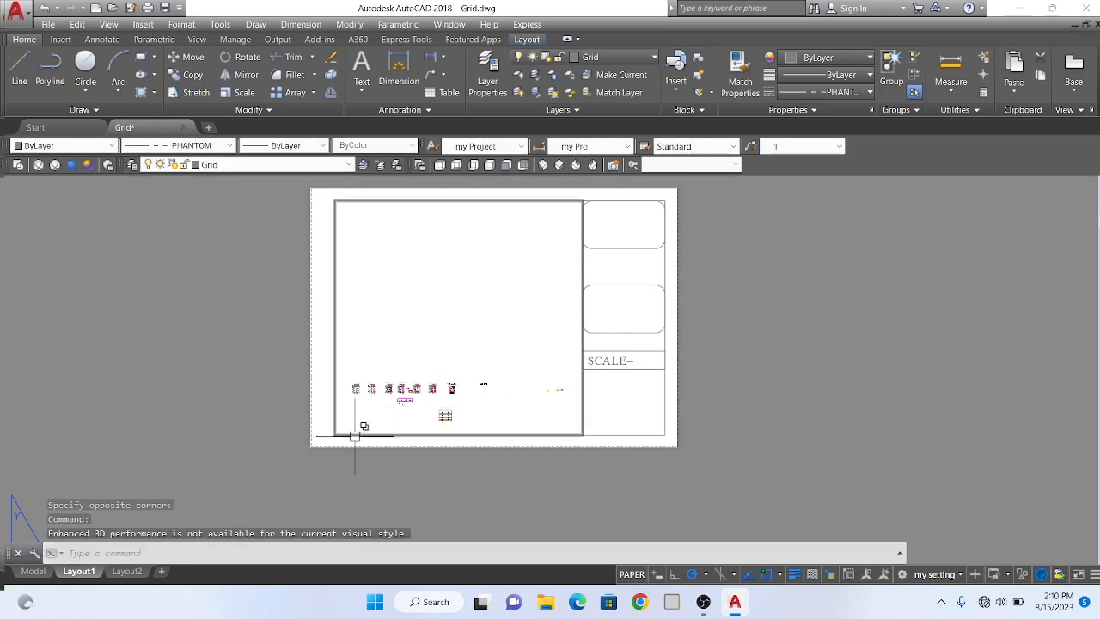
- Look over the row of plans in model space and return to Layout1 to inspect the new viewport
click(33, 570)
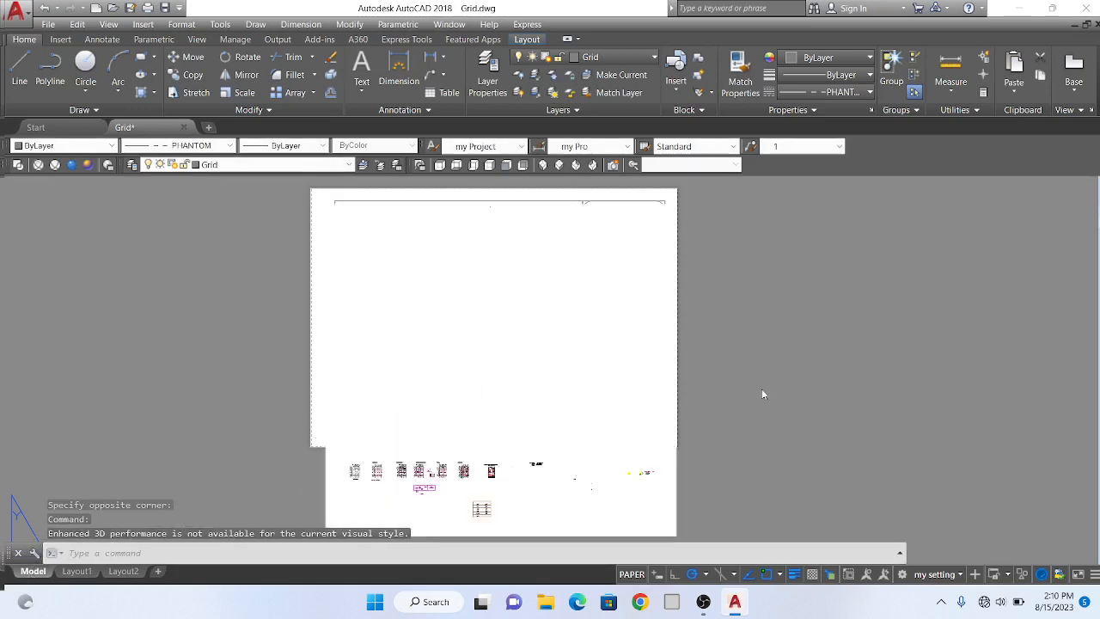
scroll(651, 356, down, 6)
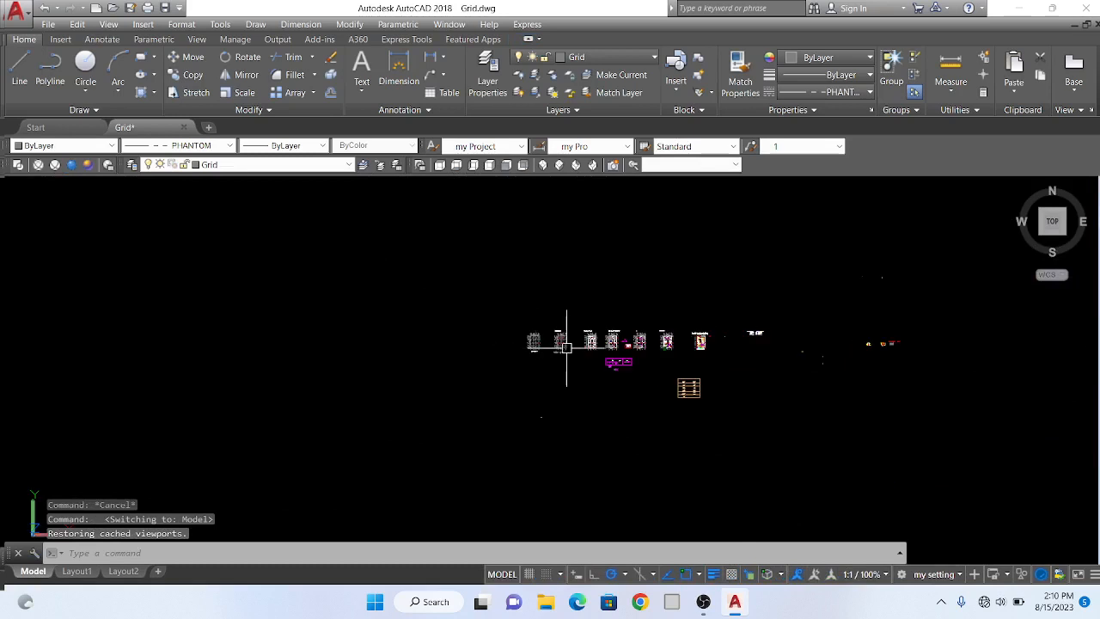
scroll(567, 347, up, 5)
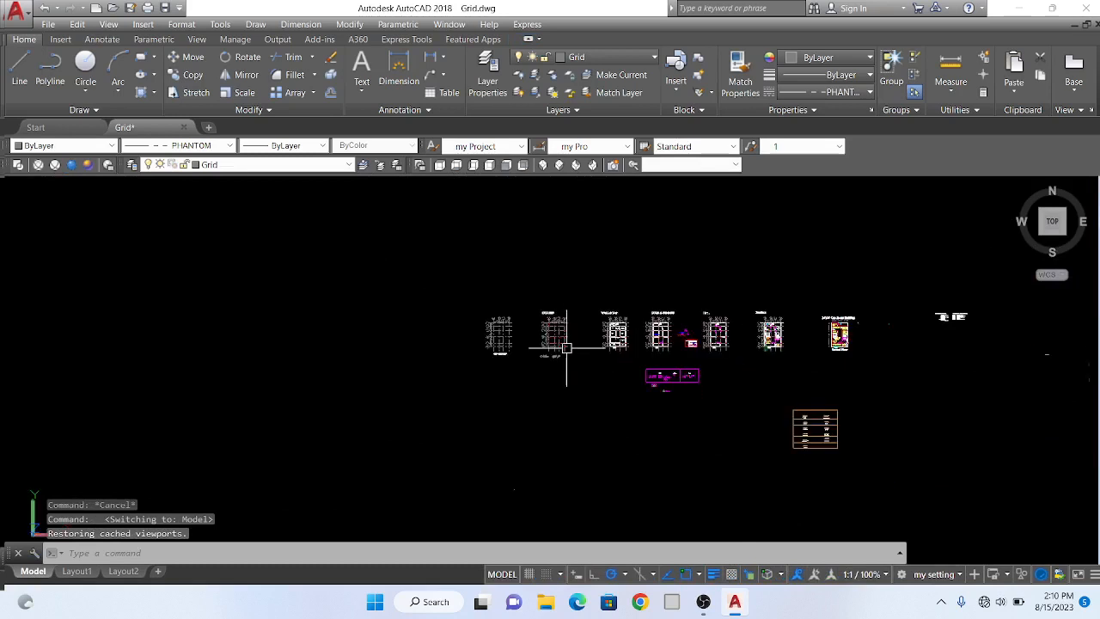
click(76, 573)
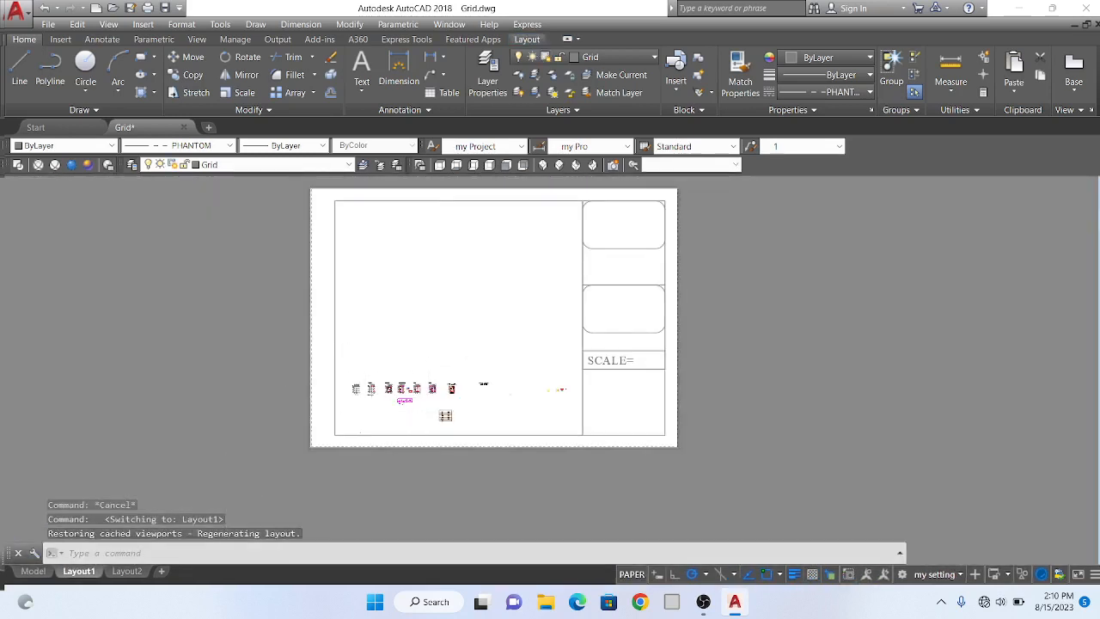
scroll(472, 363, up, 2)
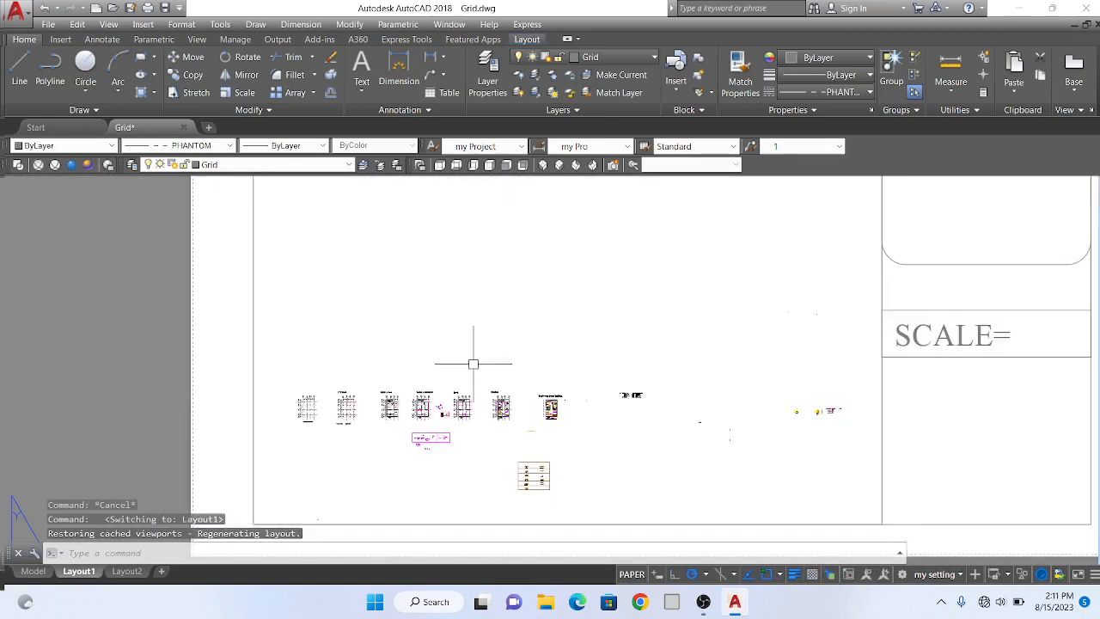
scroll(516, 302, down, 2)
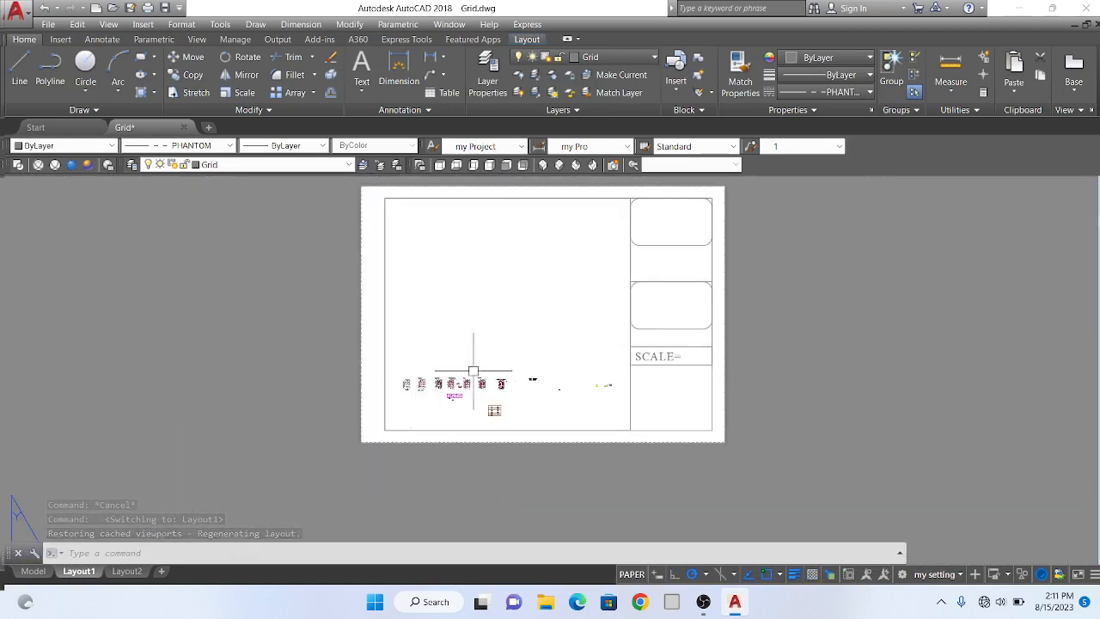
- Activate the new viewport and zoom its model view in on the GRID & DIMENSION plan
double_click(498, 301)
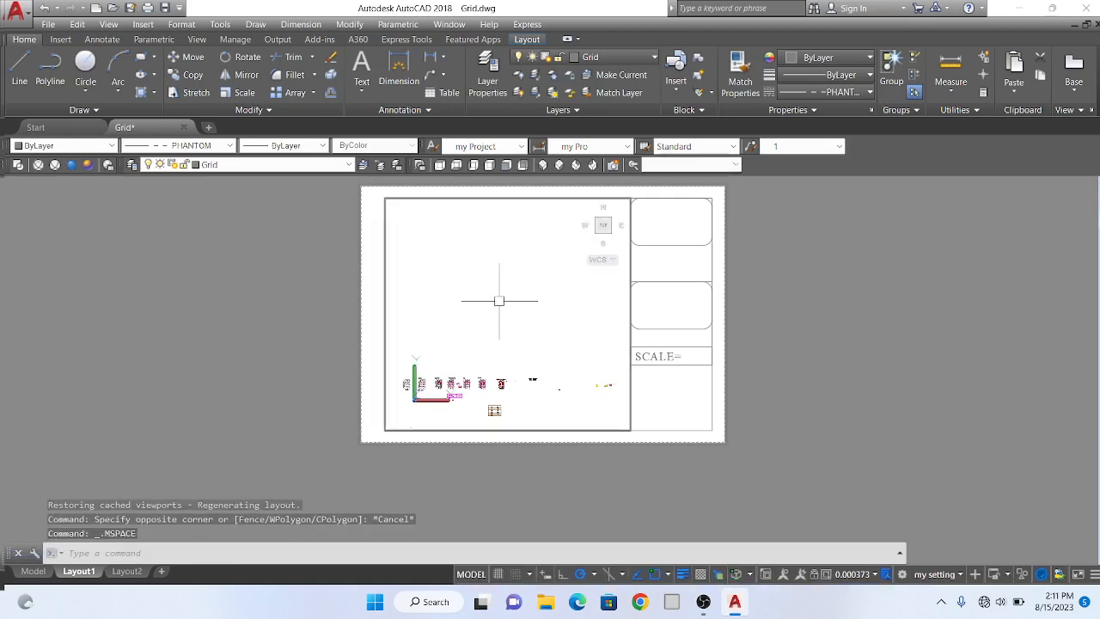
scroll(393, 417, up, 3)
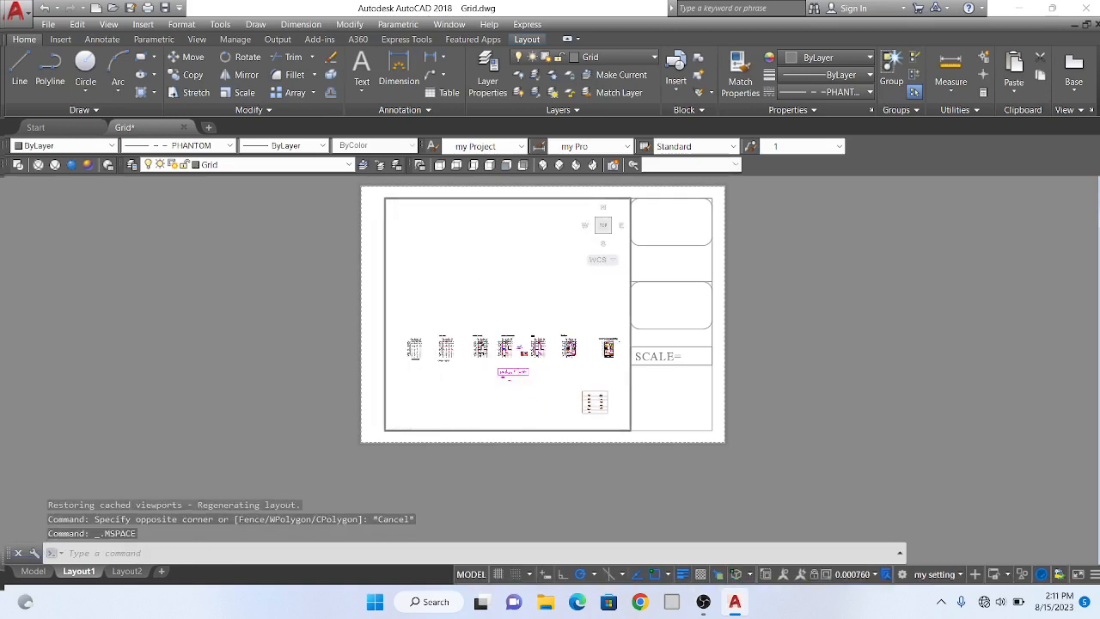
scroll(433, 385, up, 3)
scroll(559, 328, down, 4)
scroll(529, 336, up, 3)
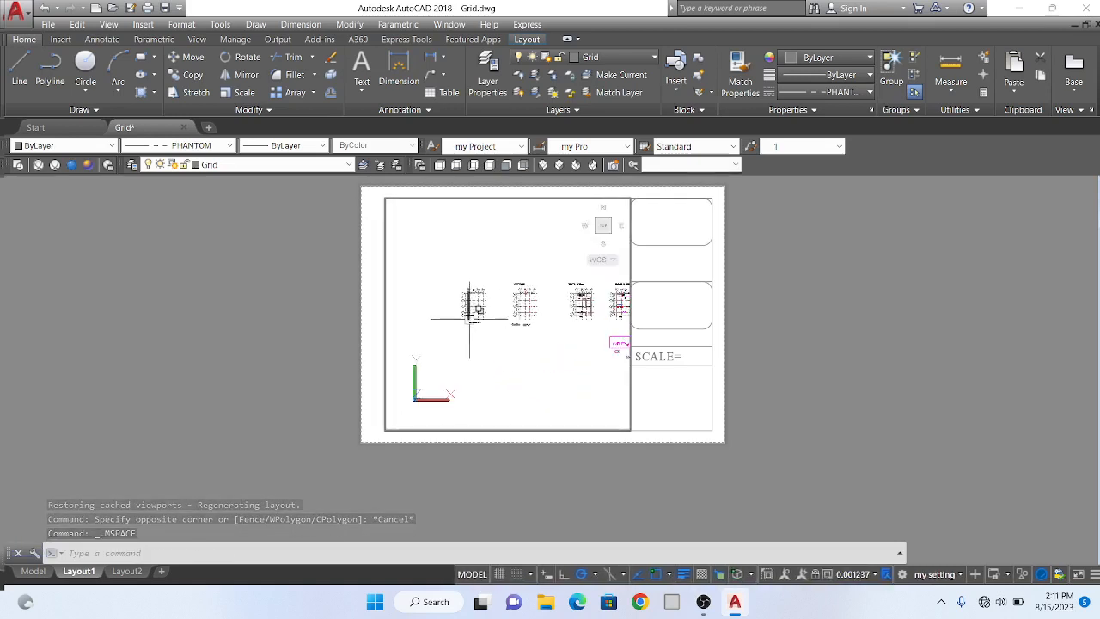
scroll(469, 318, up, 6)
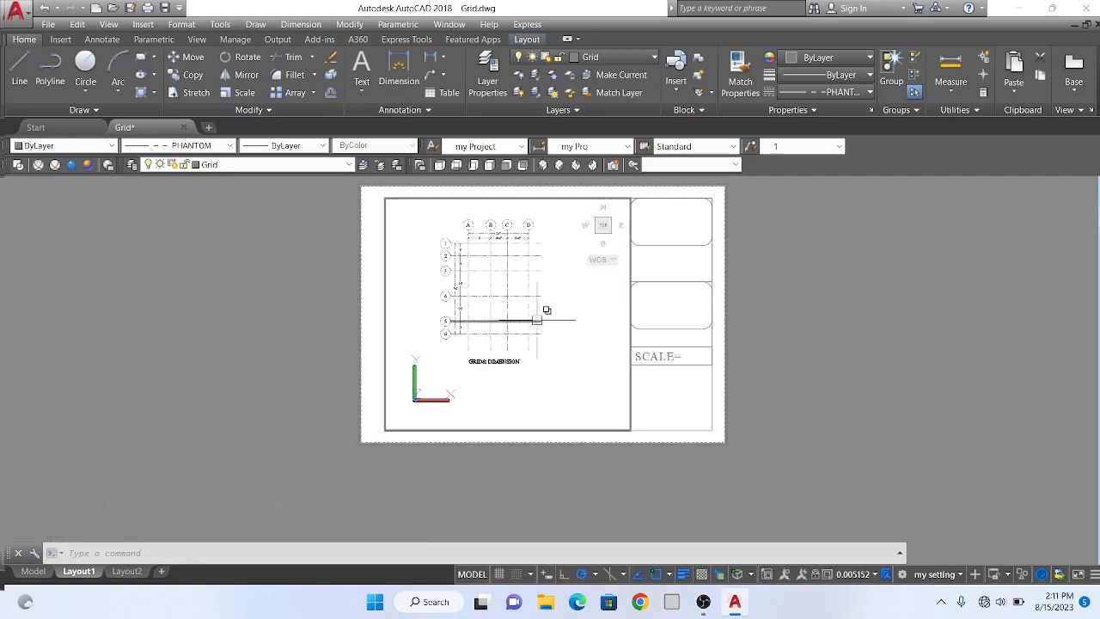
scroll(564, 312, up, 2)
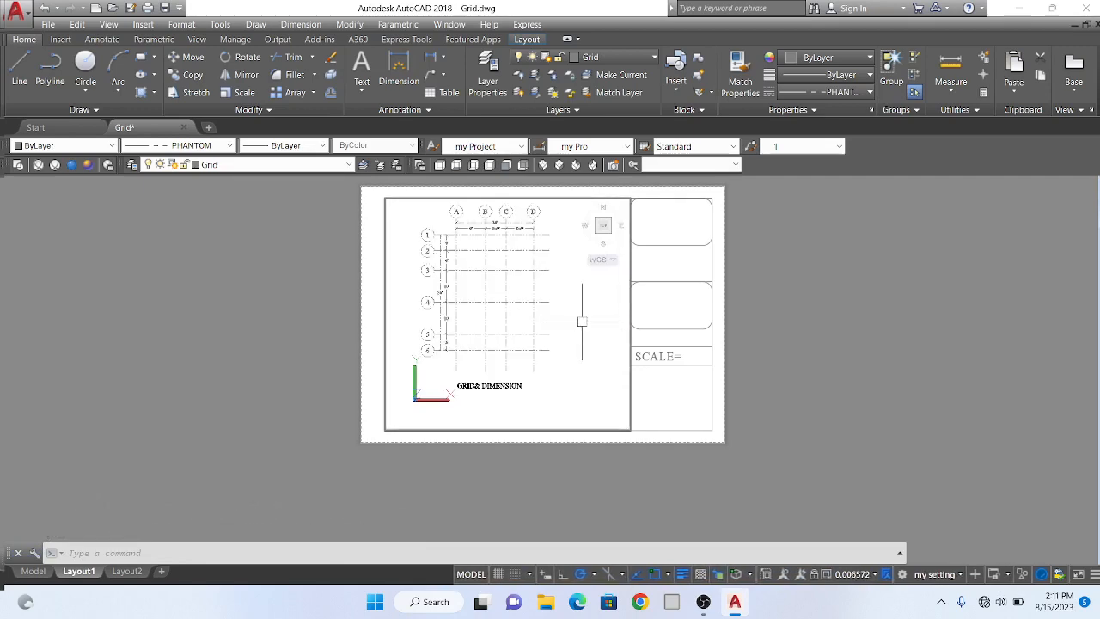
scroll(582, 321, down, 4)
scroll(561, 289, up, 3)
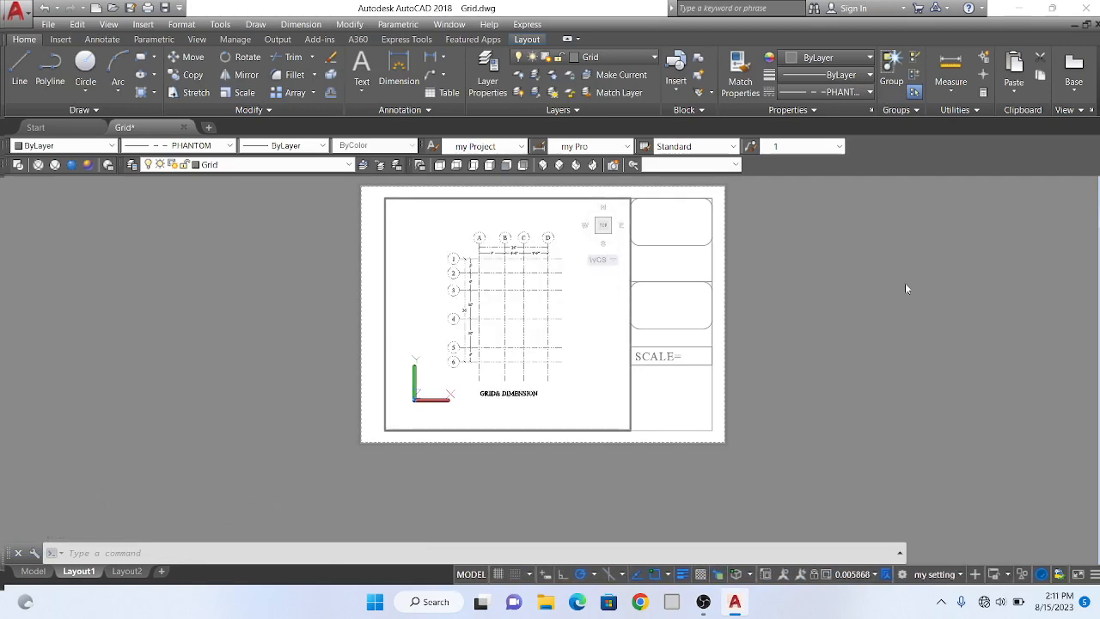
key(Escape)
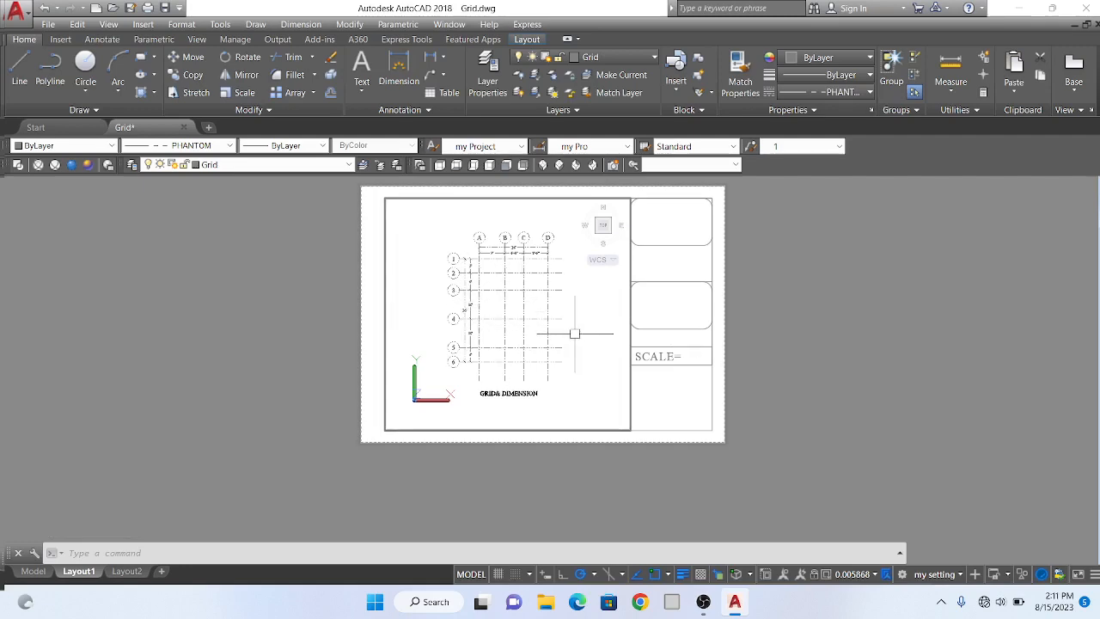
scroll(576, 333, up, 2)
scroll(571, 331, down, 3)
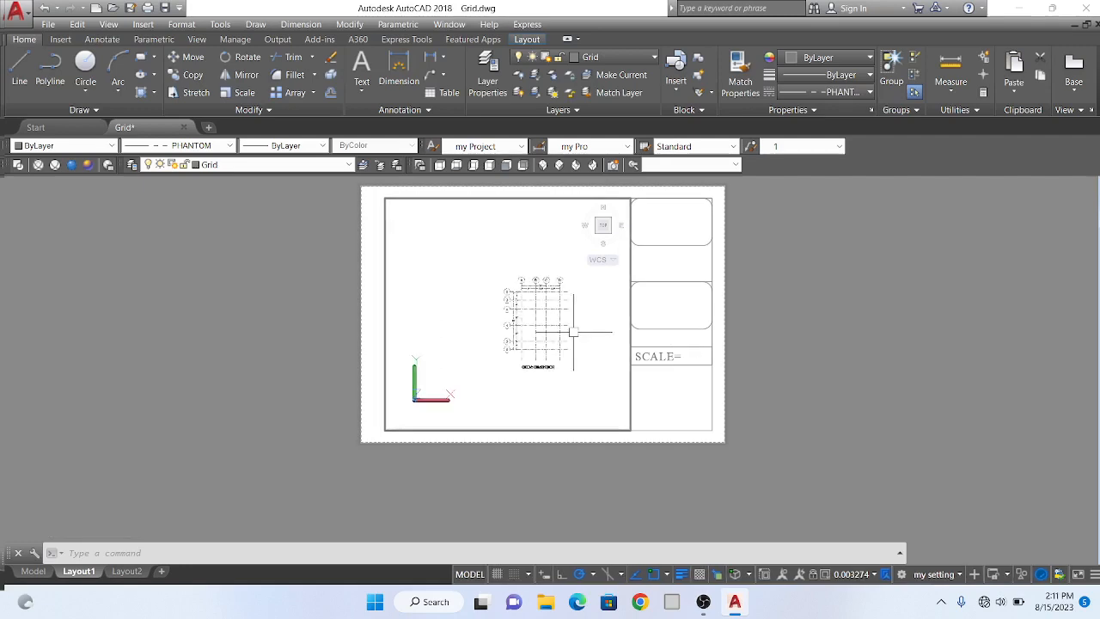
scroll(566, 329, up, 2)
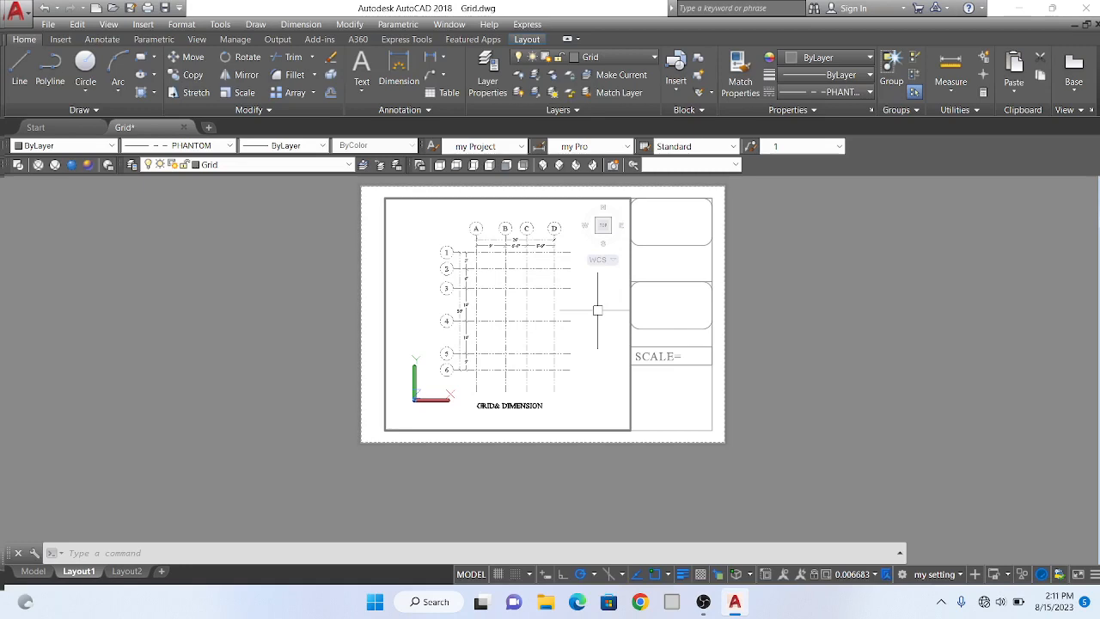
- Zoom the viewport to a window drawn around the GRID & DIMENSION plan
text(z)
key(Return)
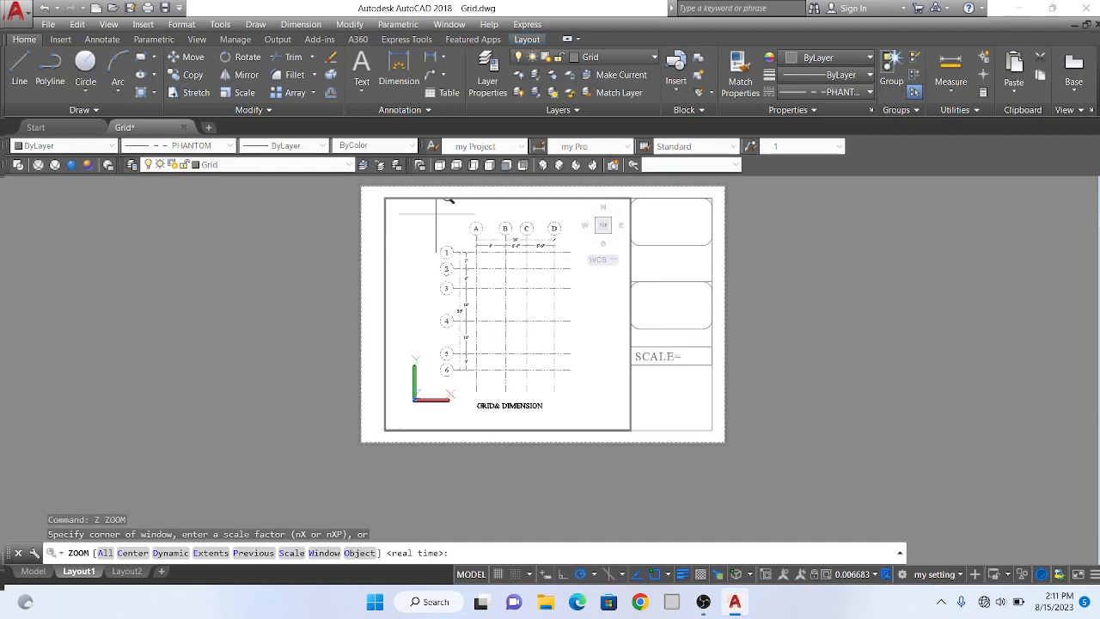
click(436, 213)
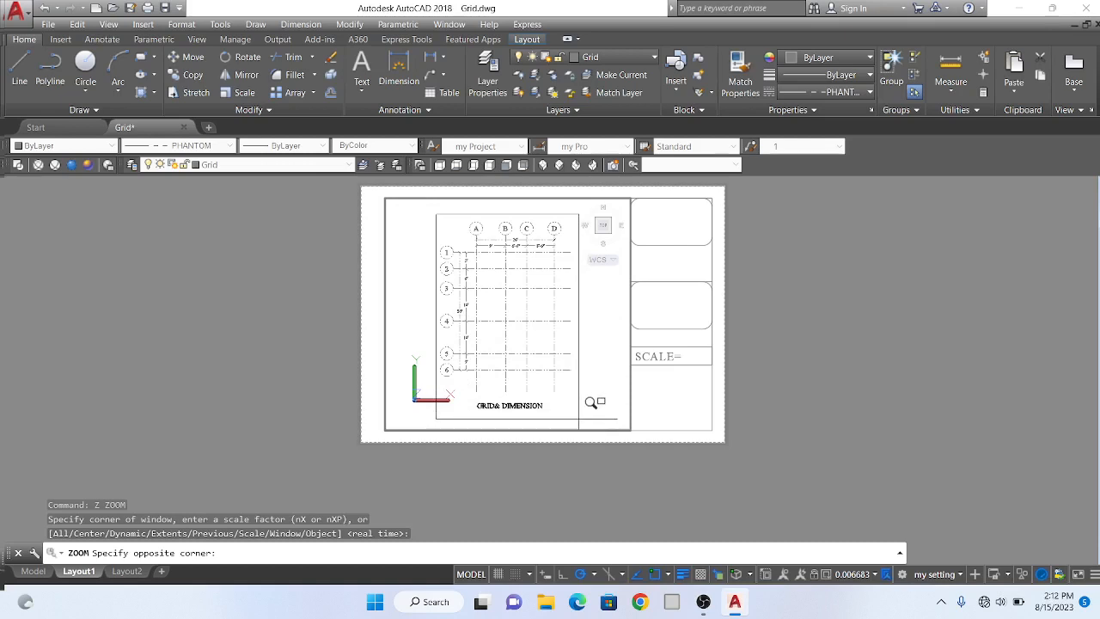
click(592, 403)
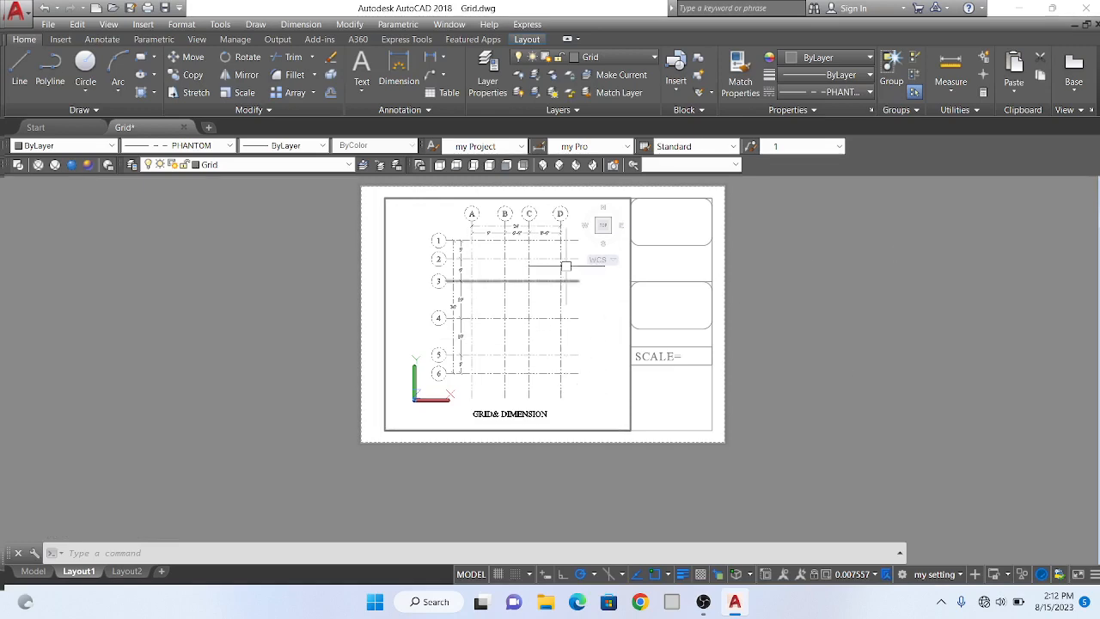
- List the scale of the active viewport with the List Viewport Scale express tool, running it twice
click(527, 24)
mouse_move(553, 75)
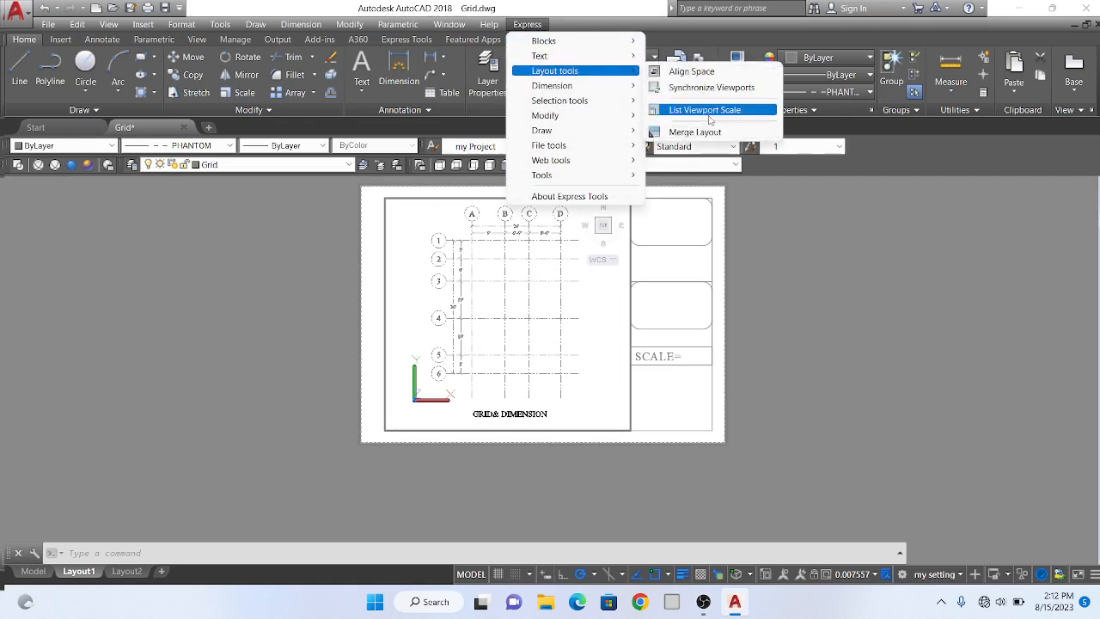
click(713, 109)
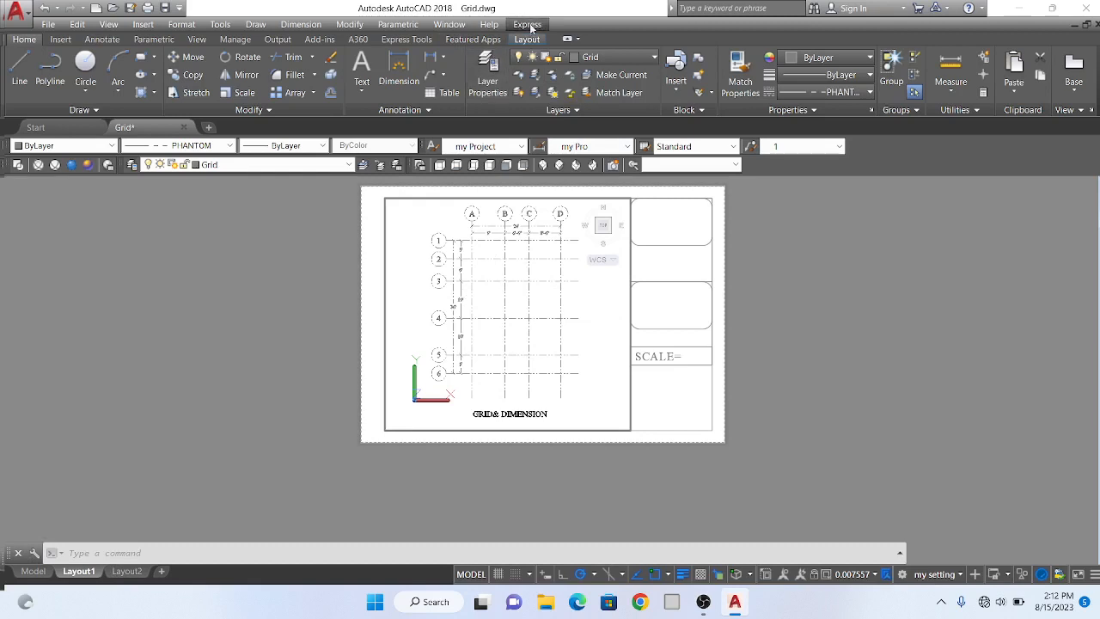
click(527, 25)
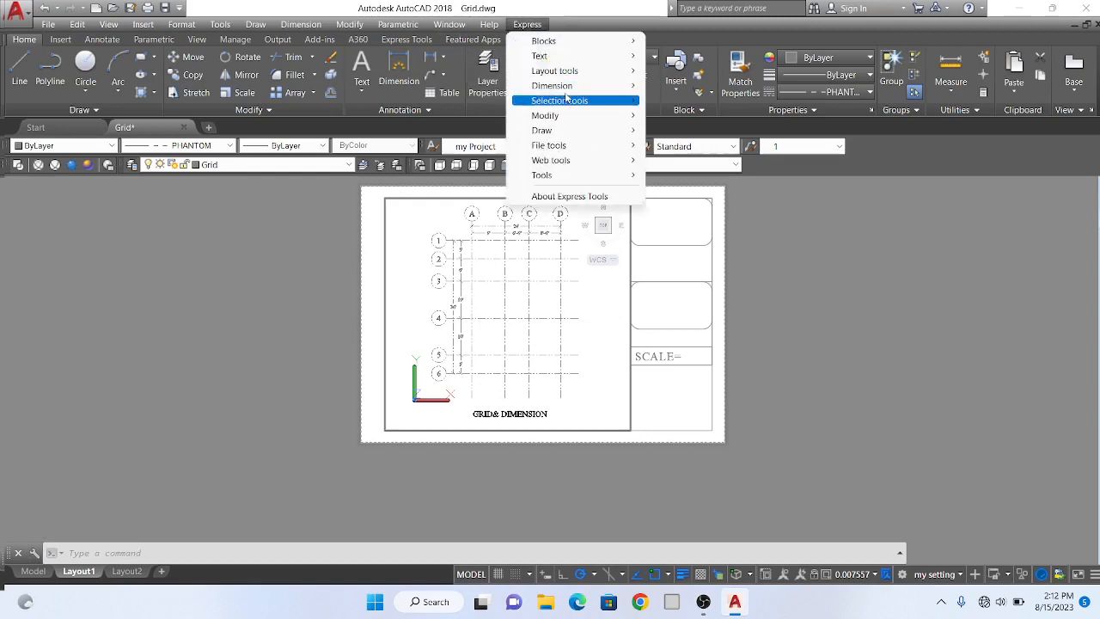
mouse_move(580, 101)
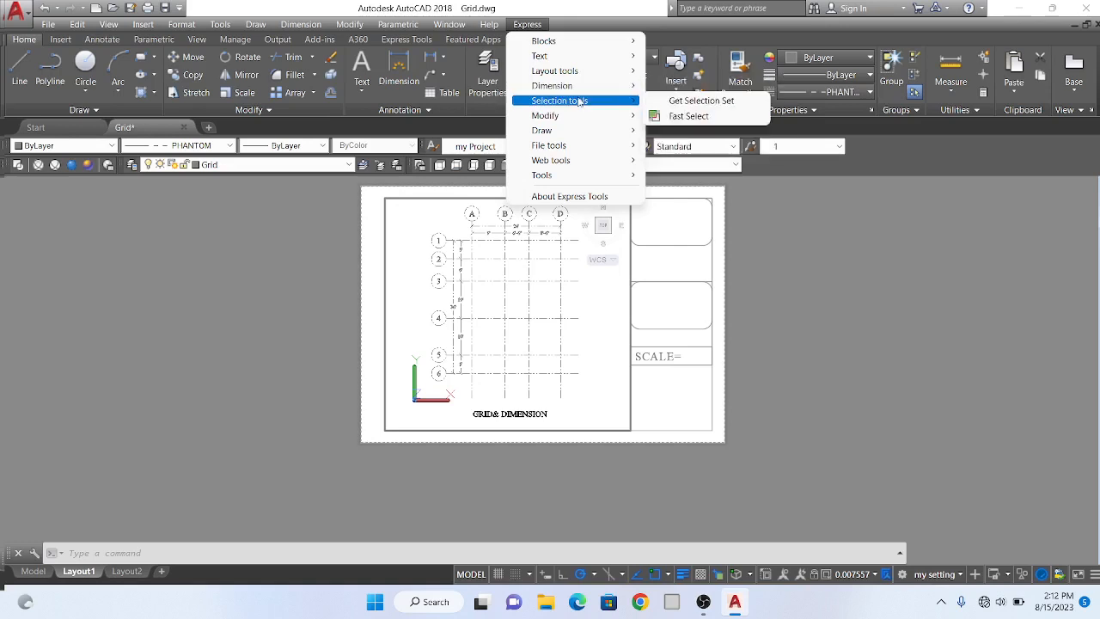
mouse_move(583, 75)
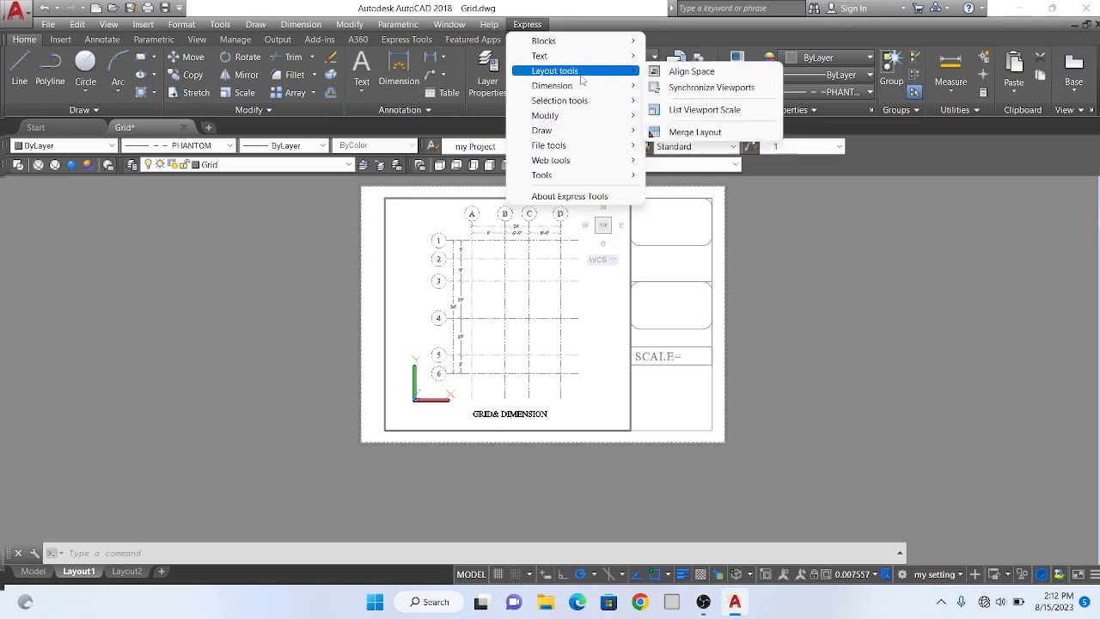
click(680, 110)
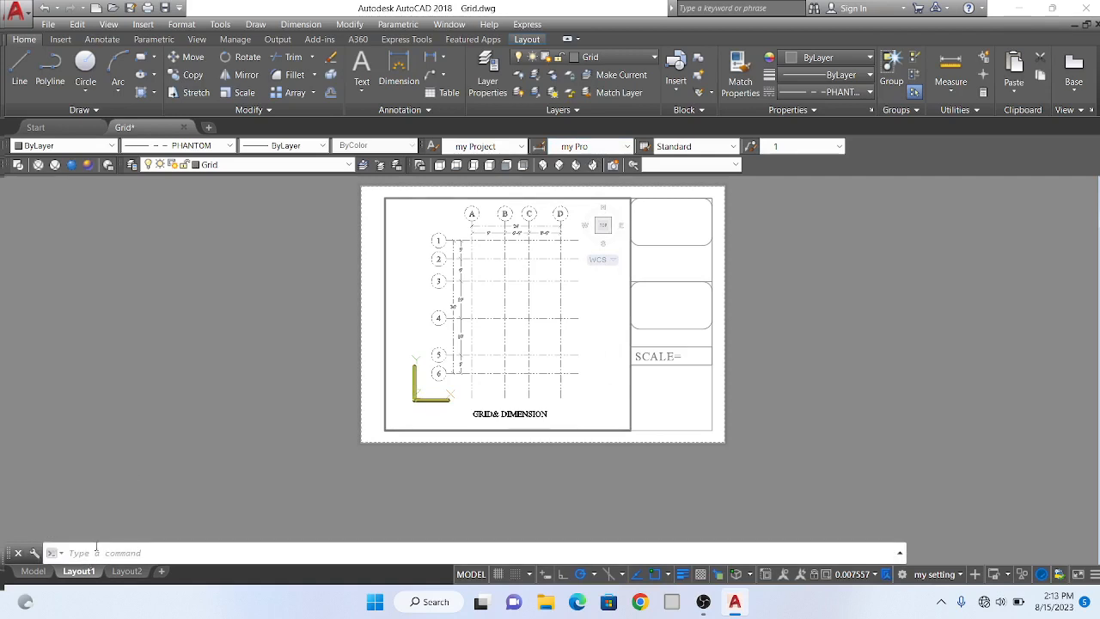
- Set the active viewport's scale with the Zoom command, using a factor of 1/130xp
text(Z)
key(Return)
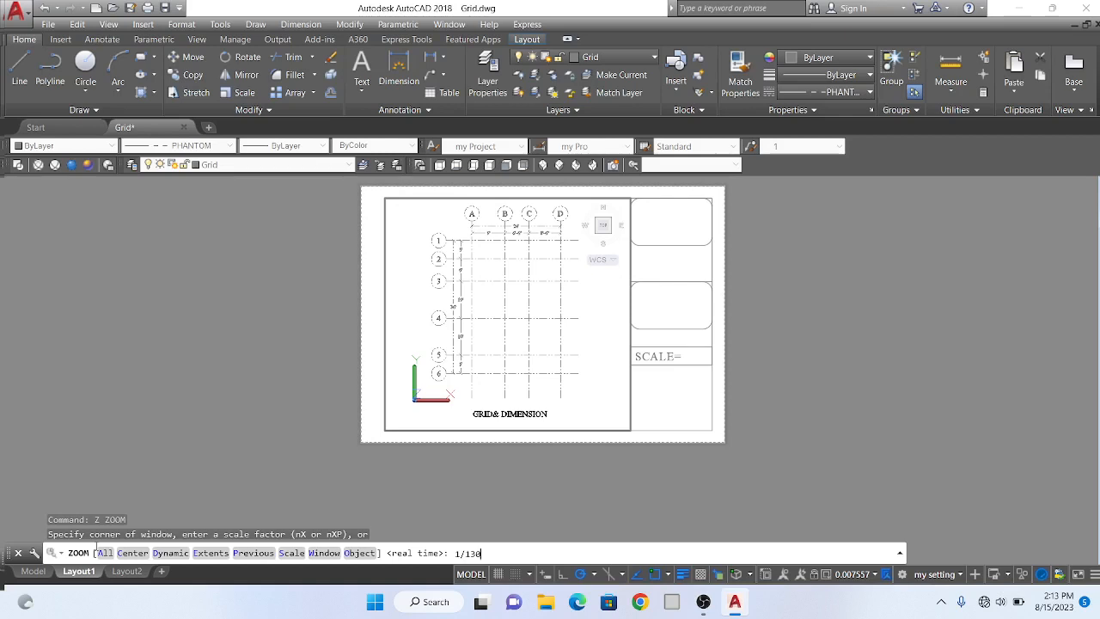
key(Return)
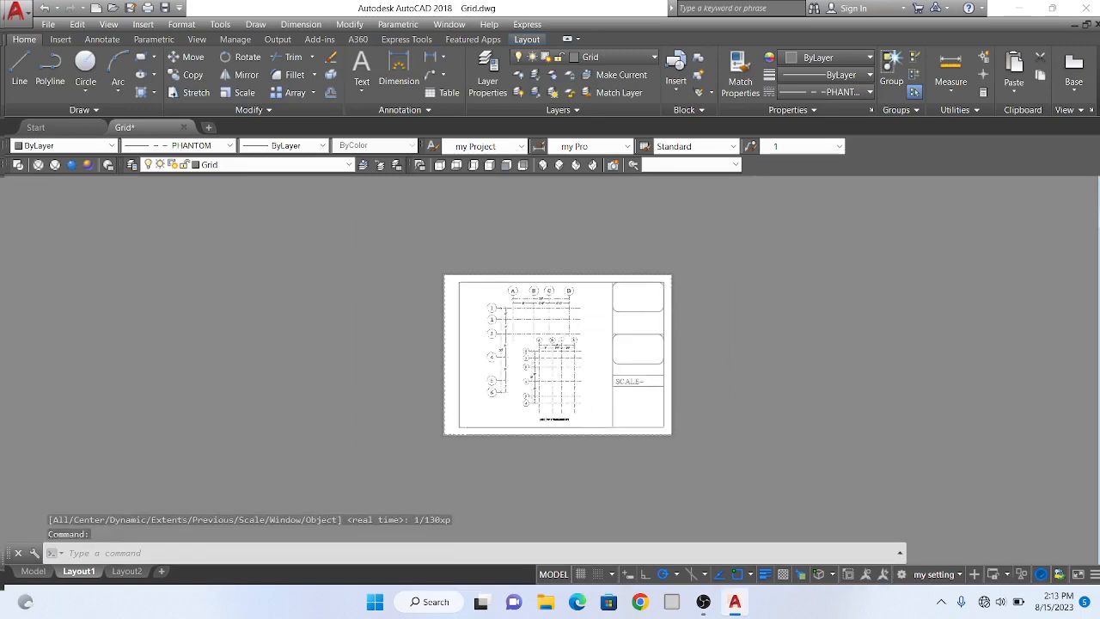
- Check the view-locked viewport by zooming the whole sheet in and out
scroll(653, 369, down, 3)
scroll(688, 384, up, 6)
scroll(789, 400, down, 3)
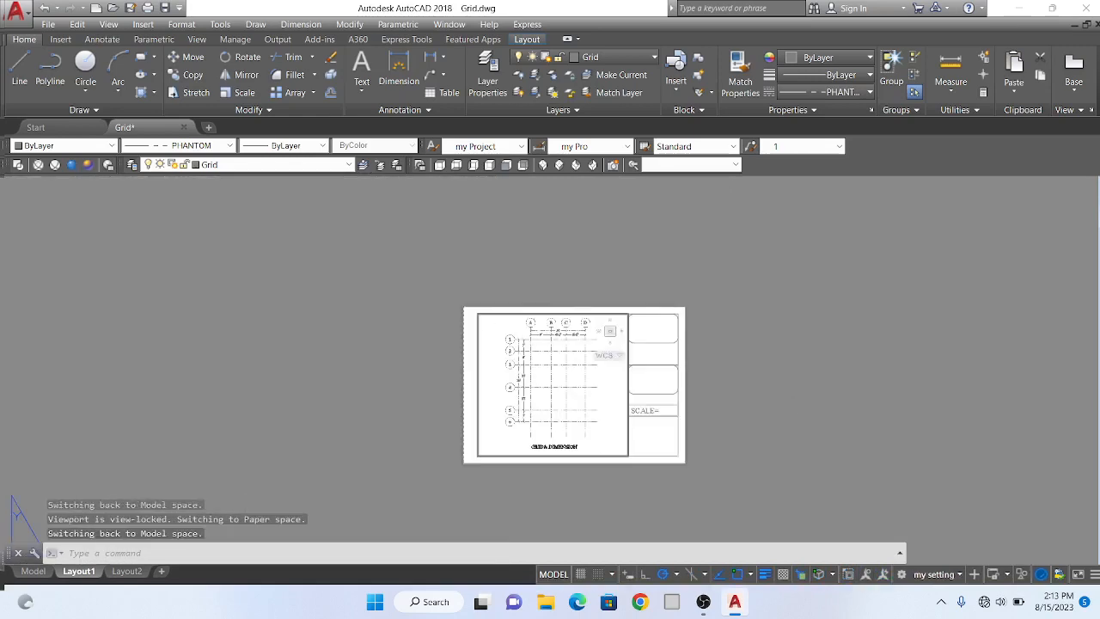
scroll(539, 381, up, 5)
scroll(536, 378, down, 5)
scroll(559, 387, up, 5)
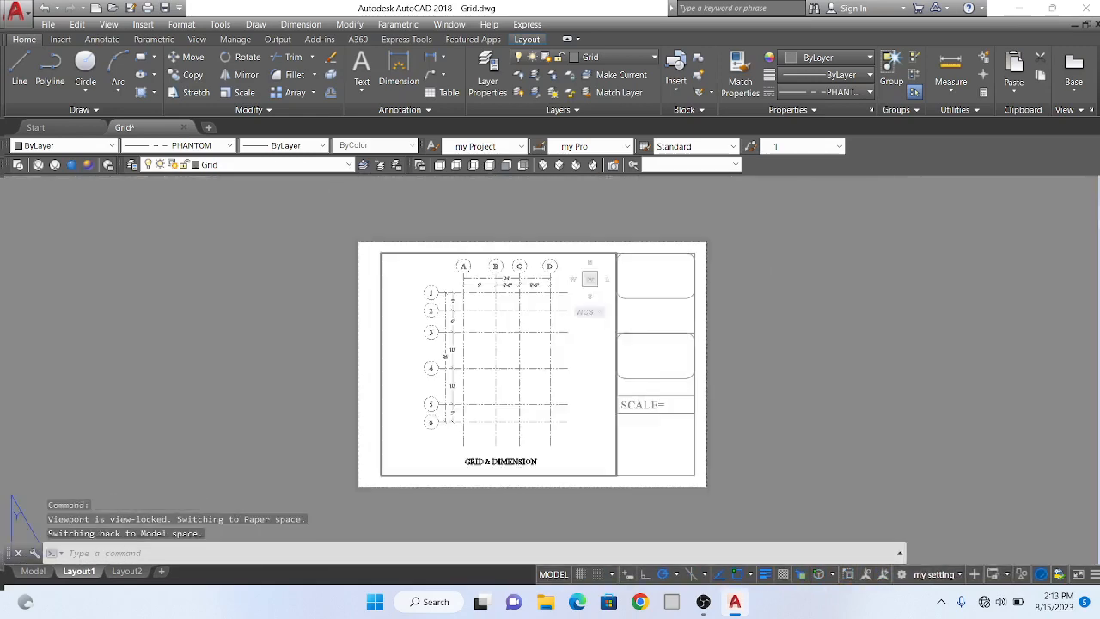
- Leave the active viewport and return Layout1 to paper space
scroll(577, 396, down, 3)
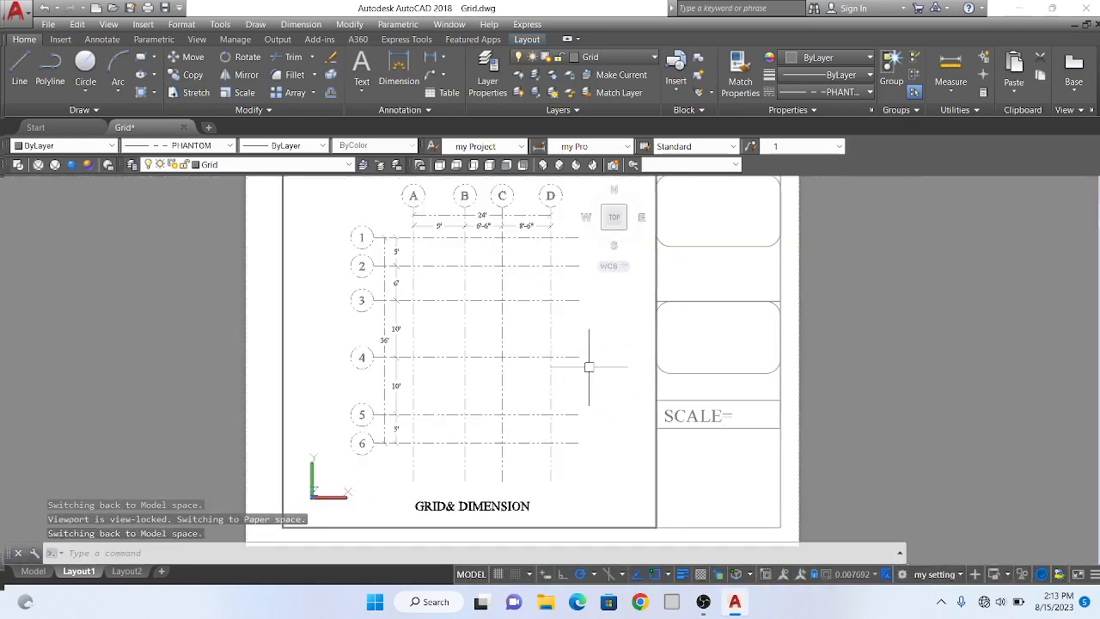
scroll(535, 423, down, 2)
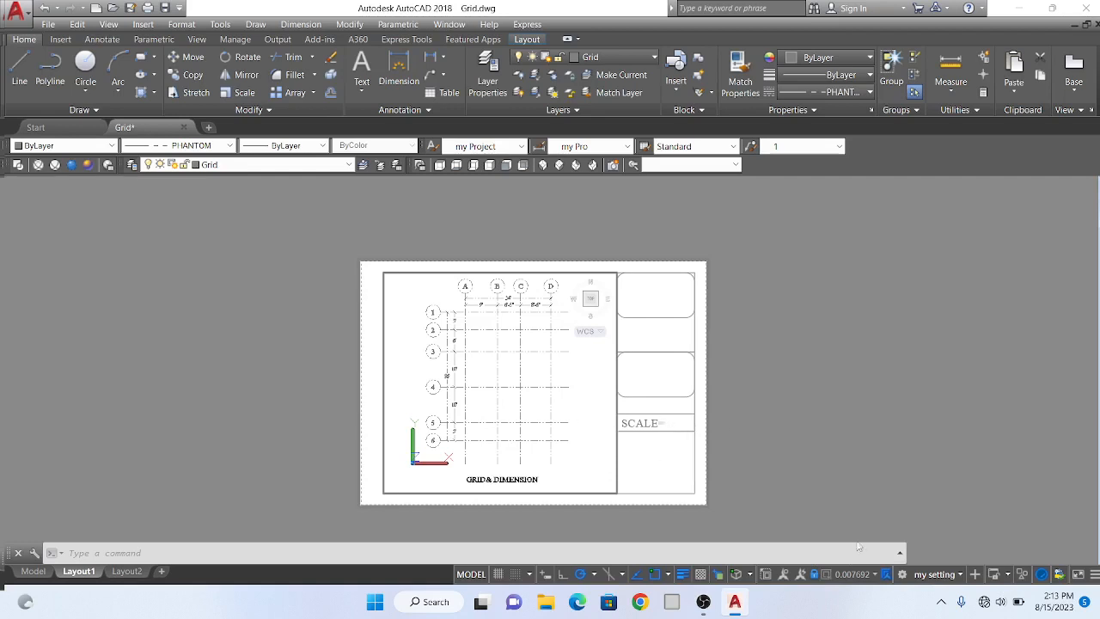
double_click(670, 426)
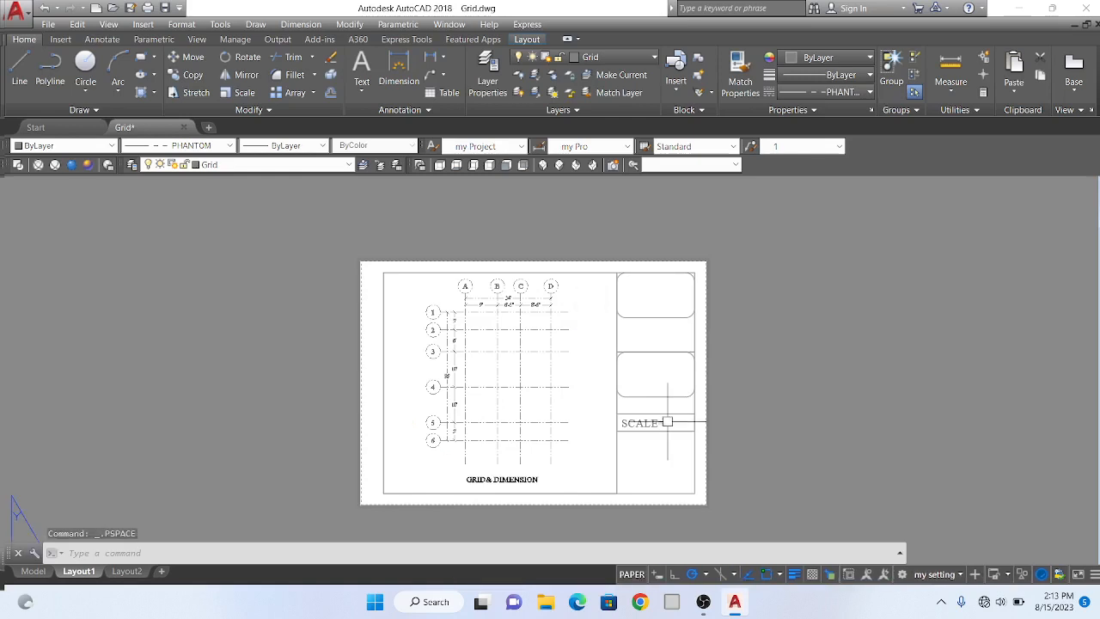
key(Escape)
text(dt)
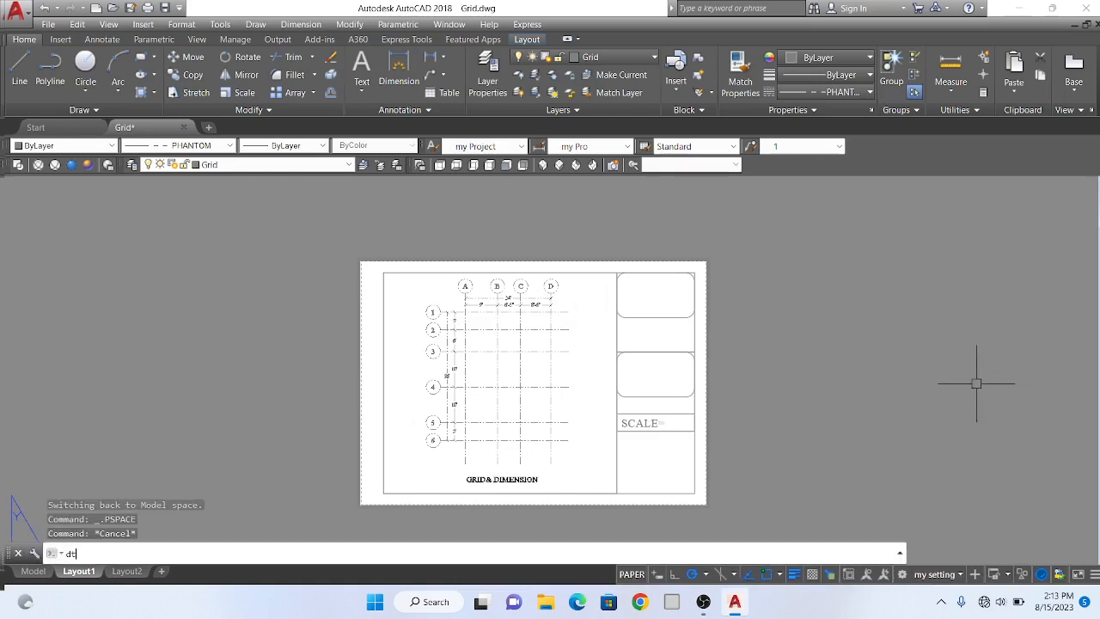
key(Return)
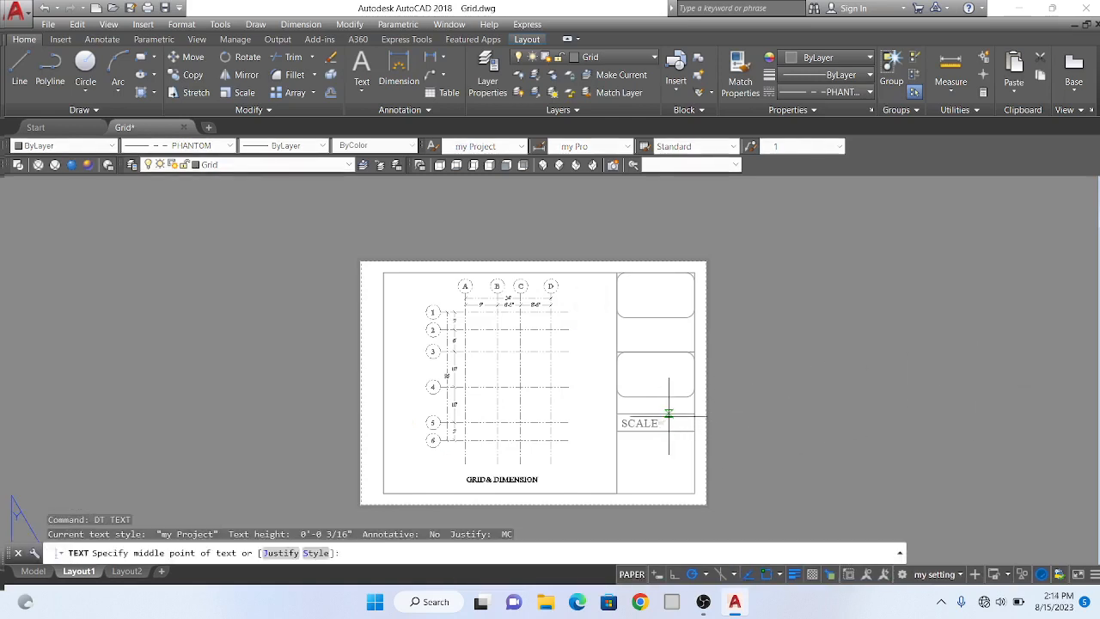
scroll(669, 429, up, 2)
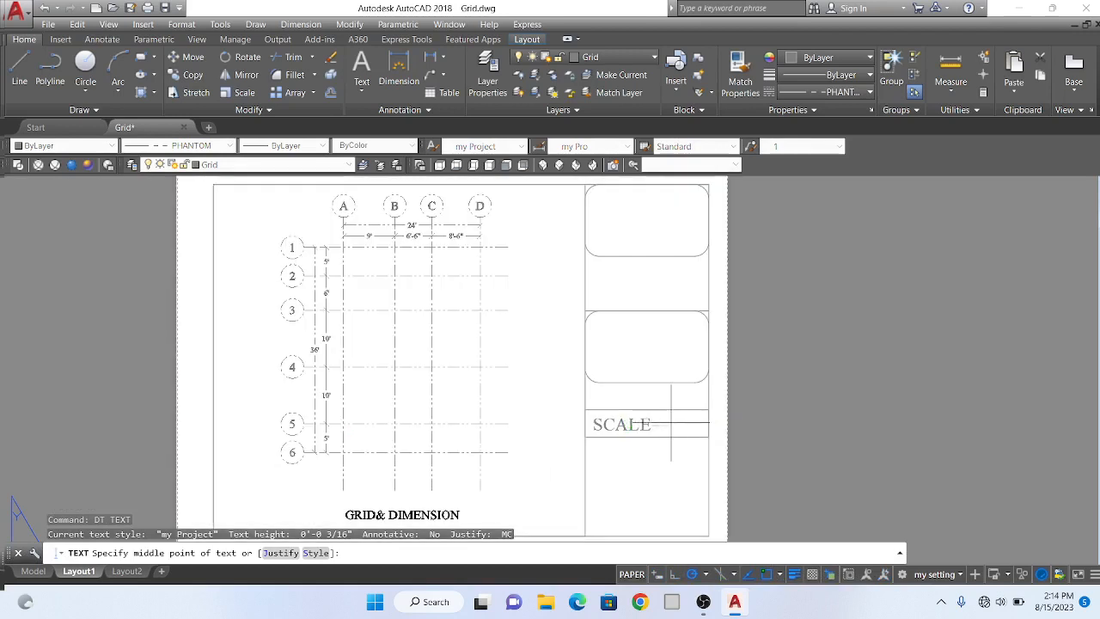
scroll(699, 439, down, 1)
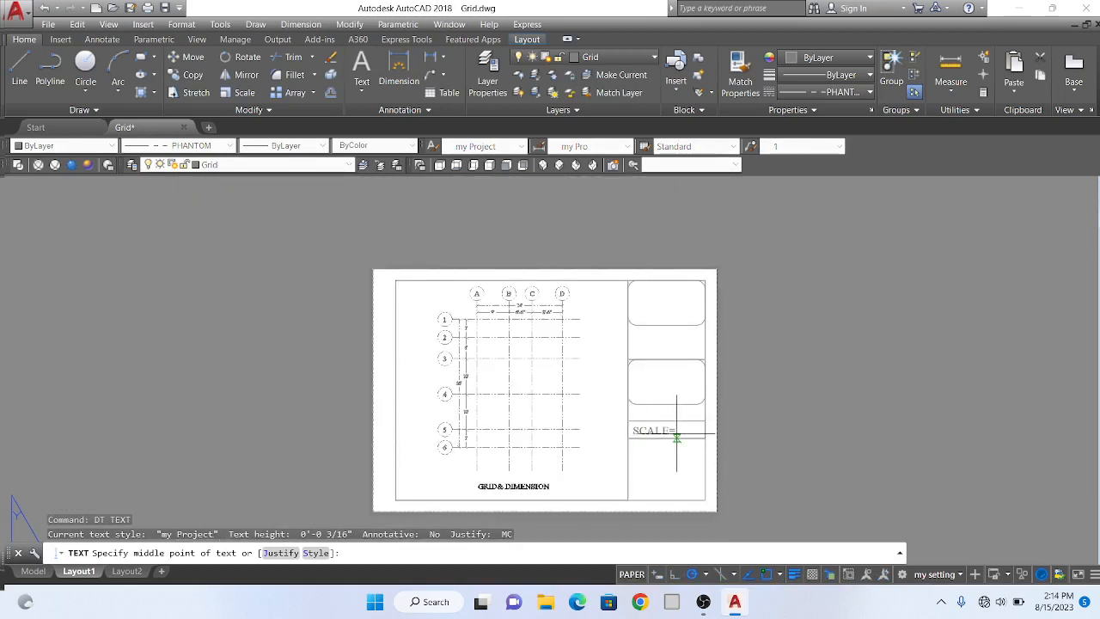
scroll(679, 430, up, 2)
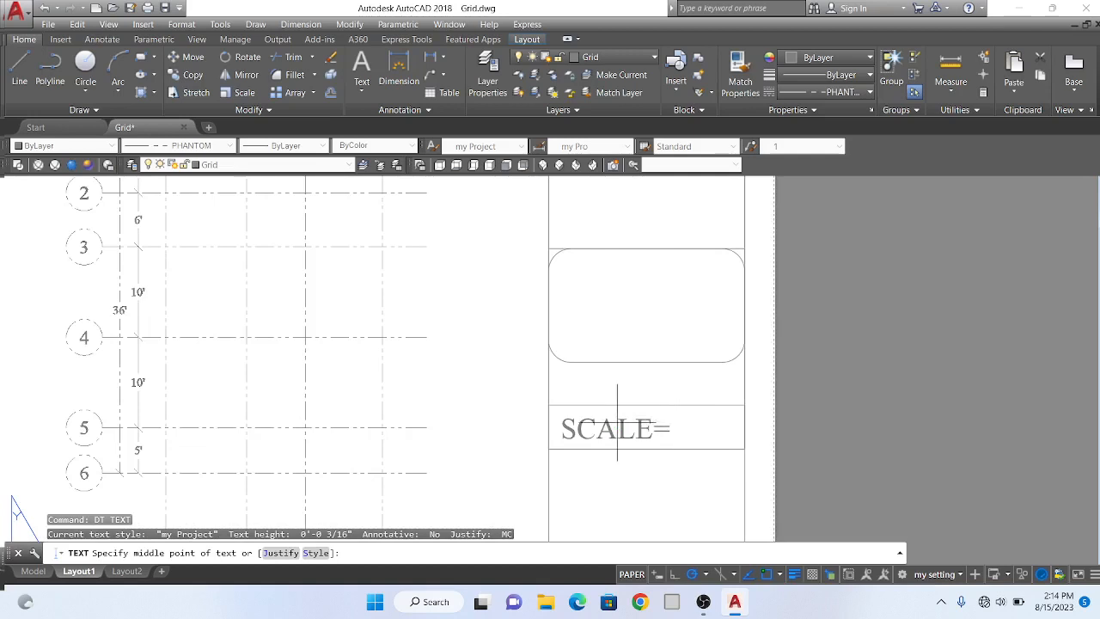
key(Escape)
double_click(473, 387)
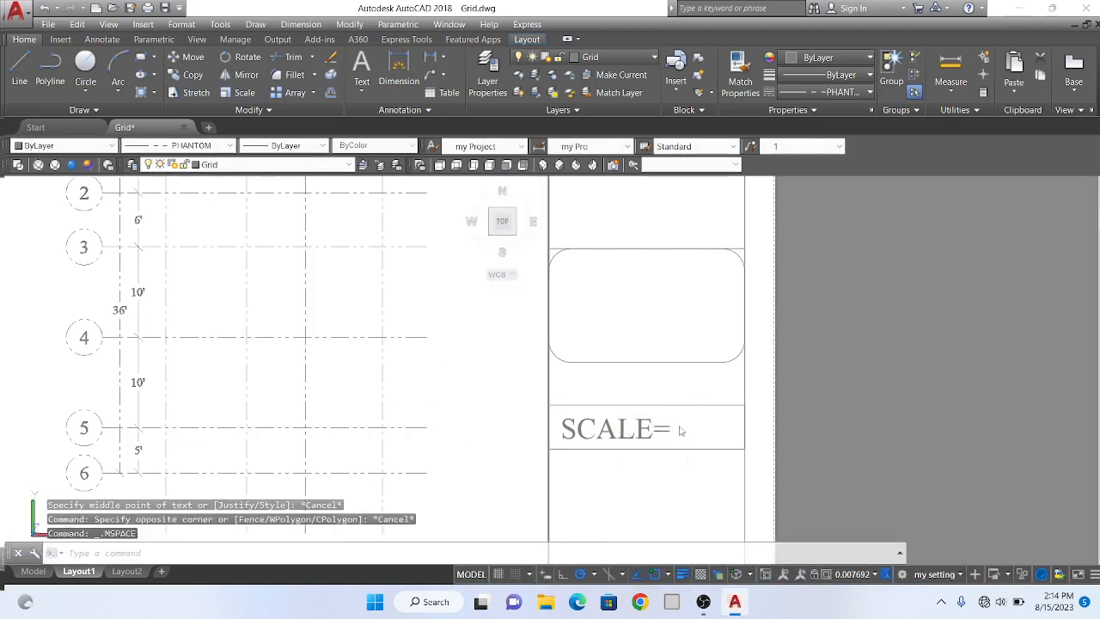
key(Escape)
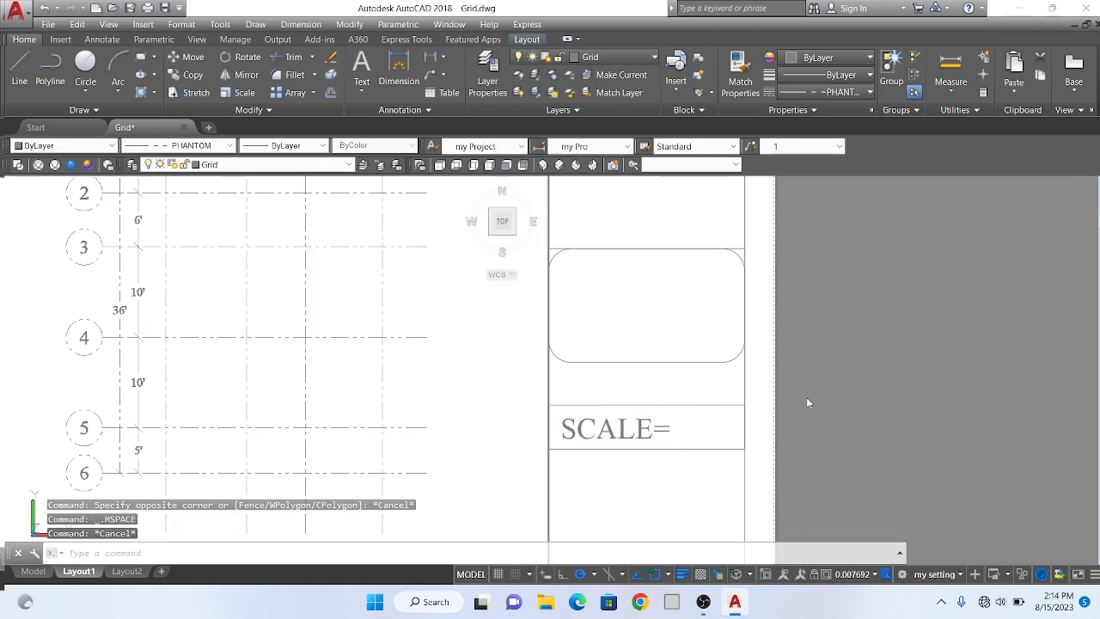
text(dt)
key(Return)
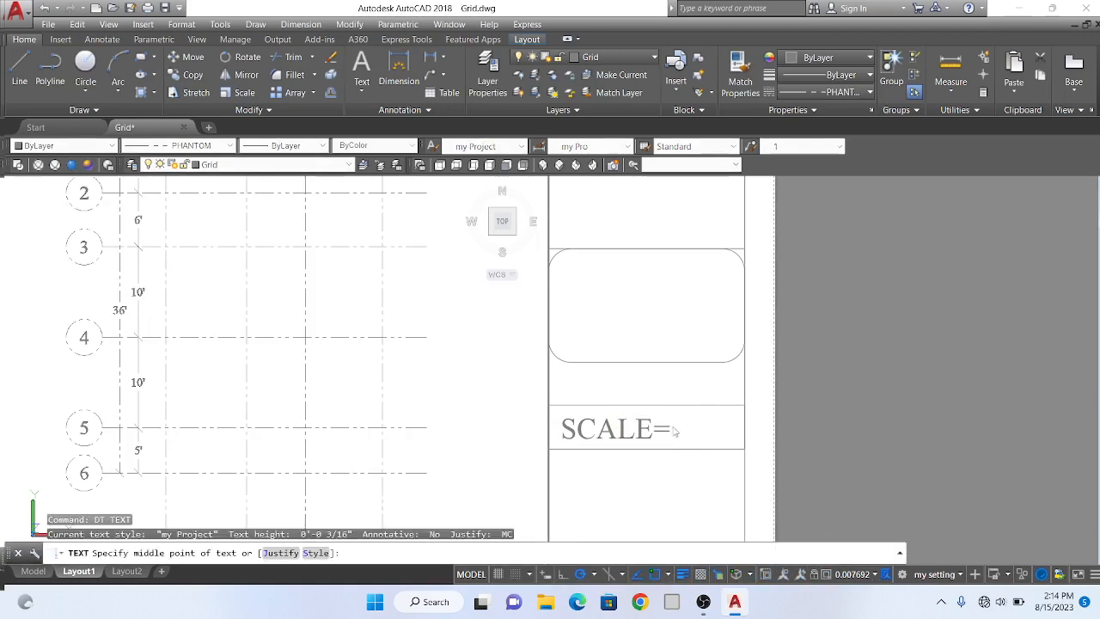
key(Escape)
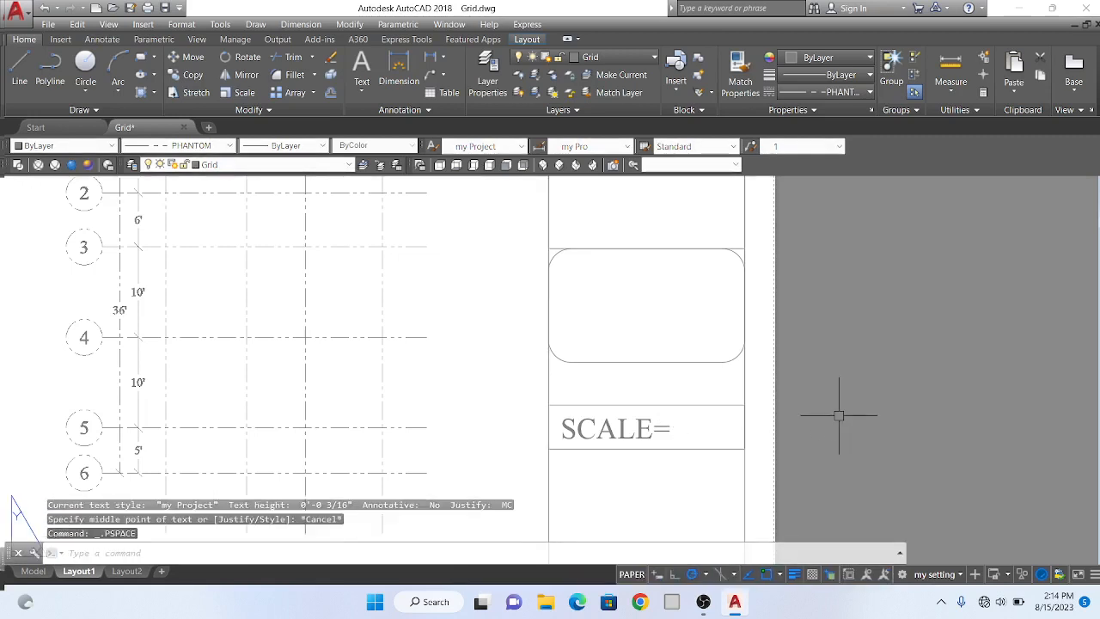
double_click(720, 418)
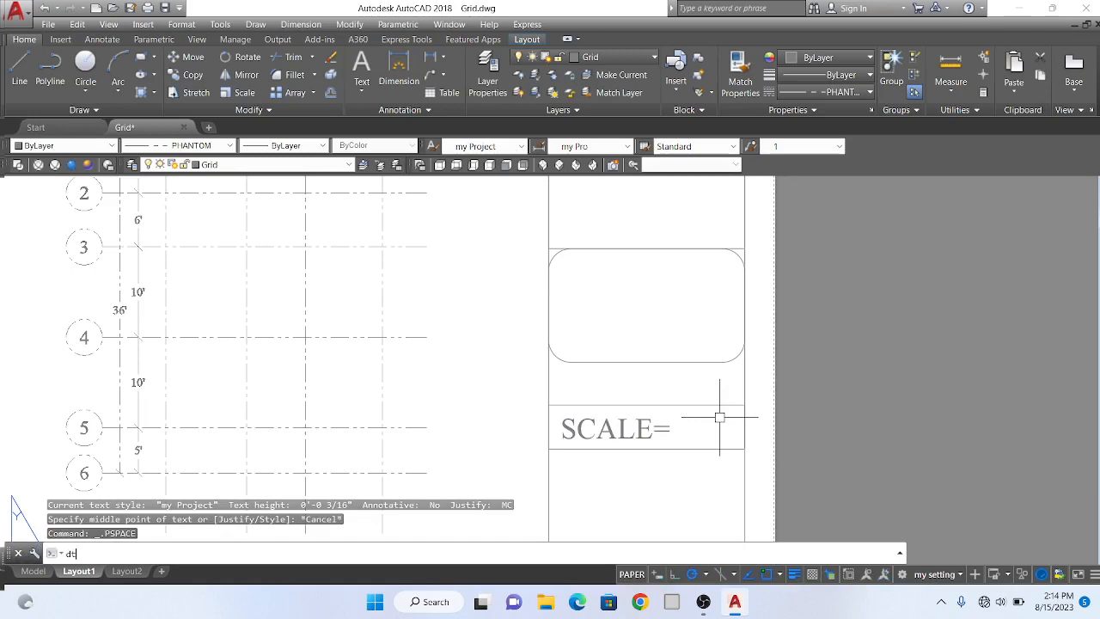
text(dt)
key(Return)
click(671, 428)
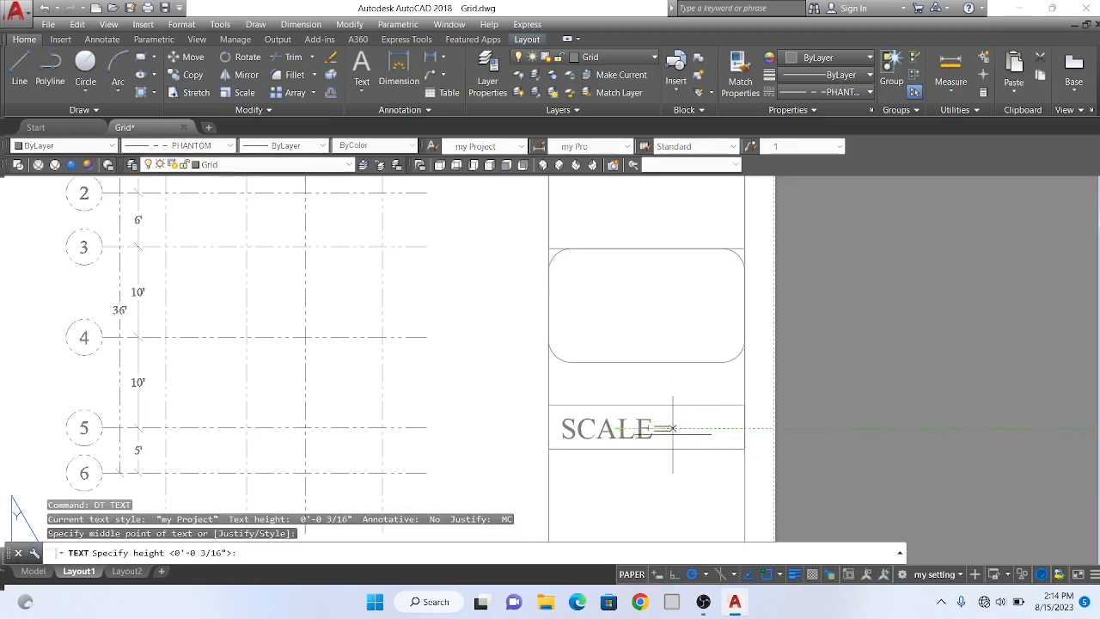
click(675, 574)
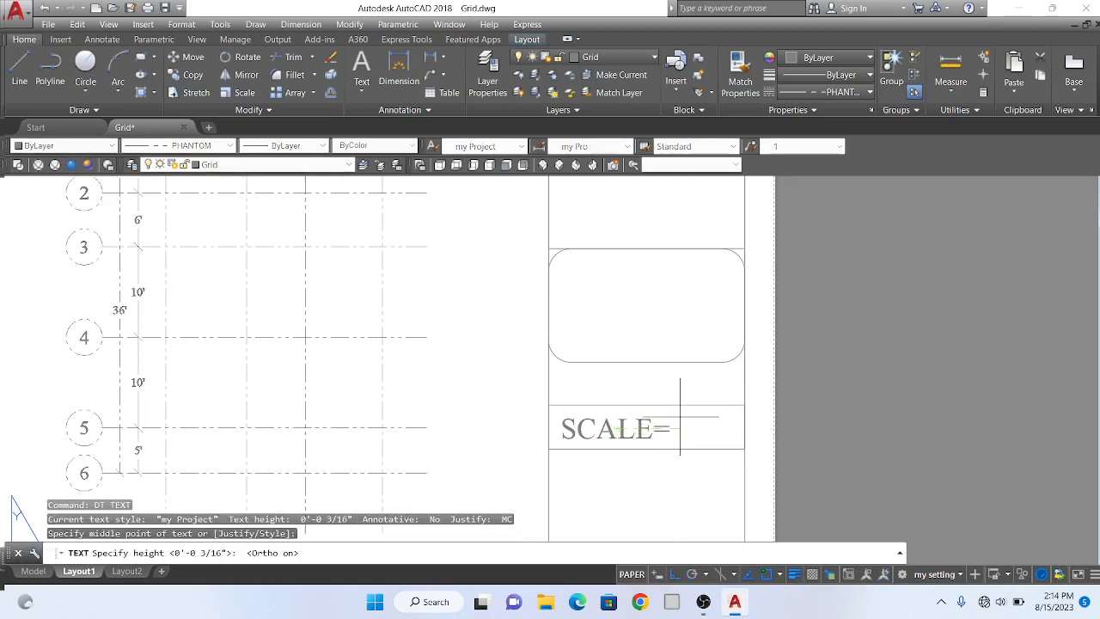
key(Escape)
- Add the single-line text 1:130 in the empty area beside the sheet, with height 3/16" and rotation 0
scroll(753, 439, up, 2)
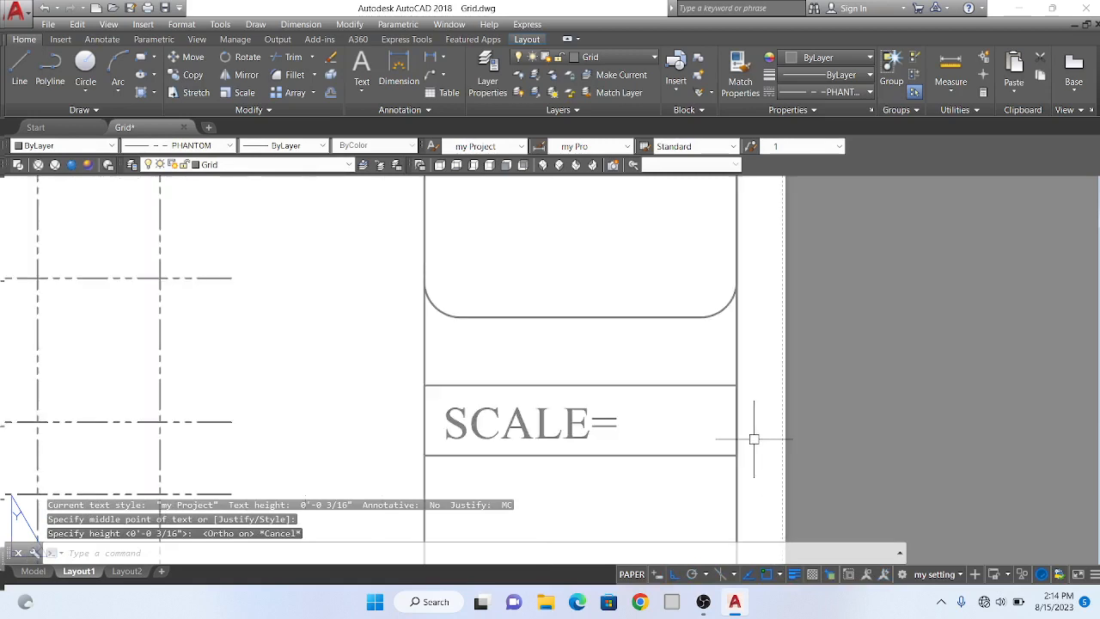
scroll(754, 440, up, 2)
key(Escape)
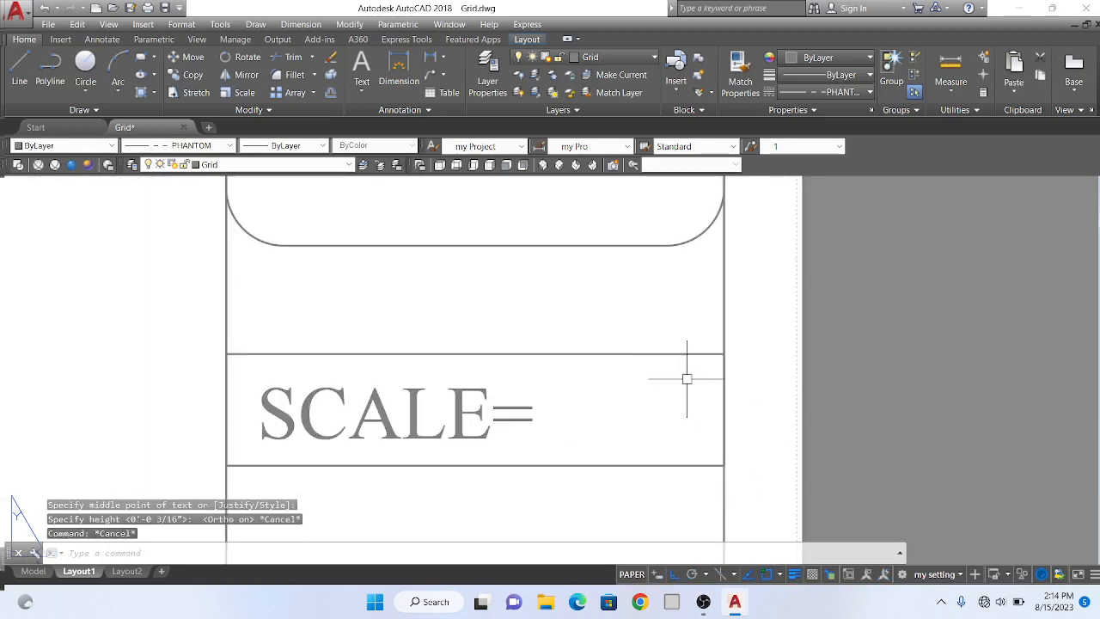
text(dt)
key(Return)
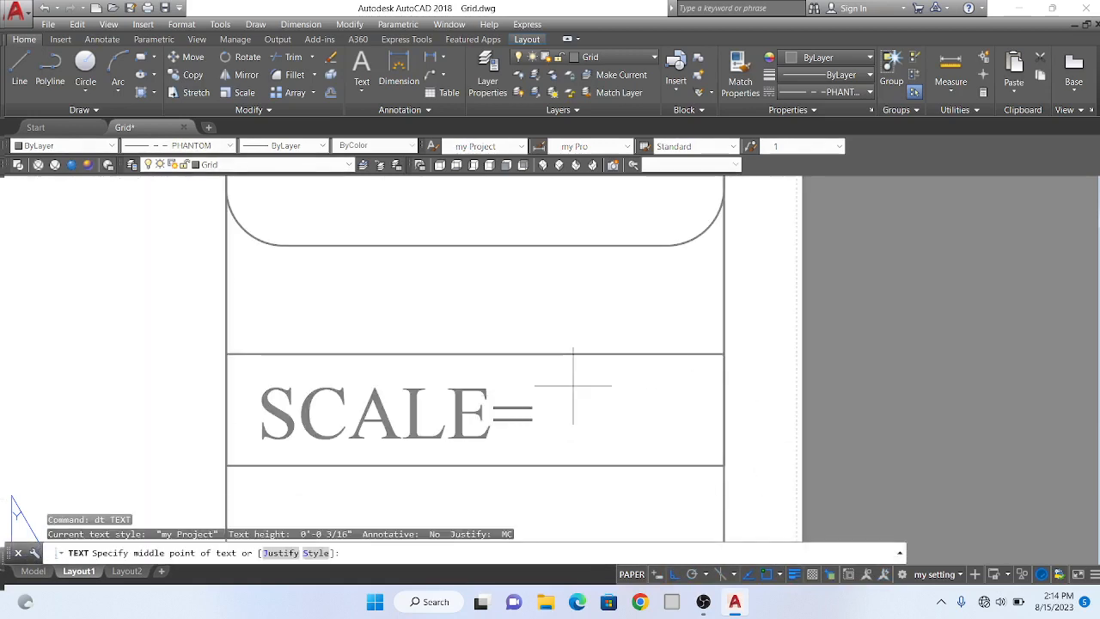
scroll(651, 411, down, 2)
click(799, 409)
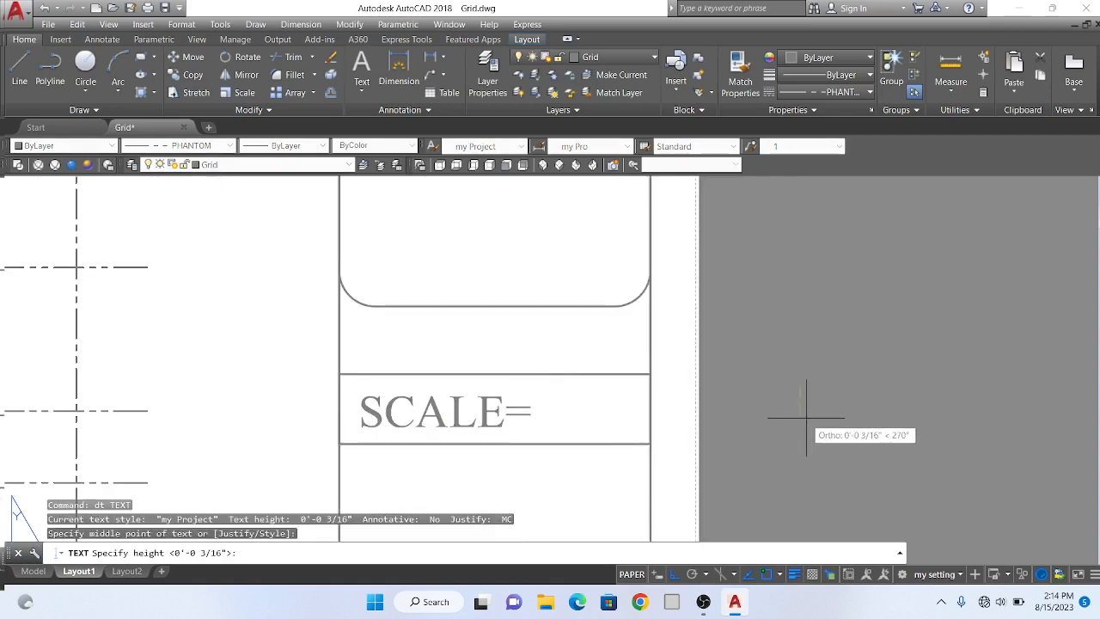
key(Return)
key(Return)
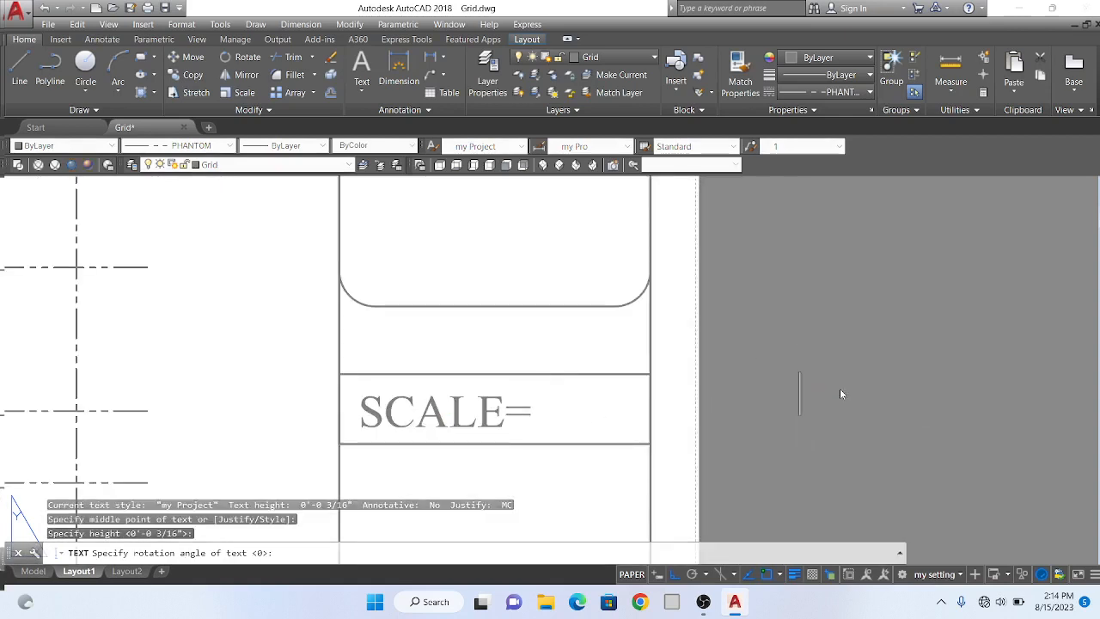
text(1)
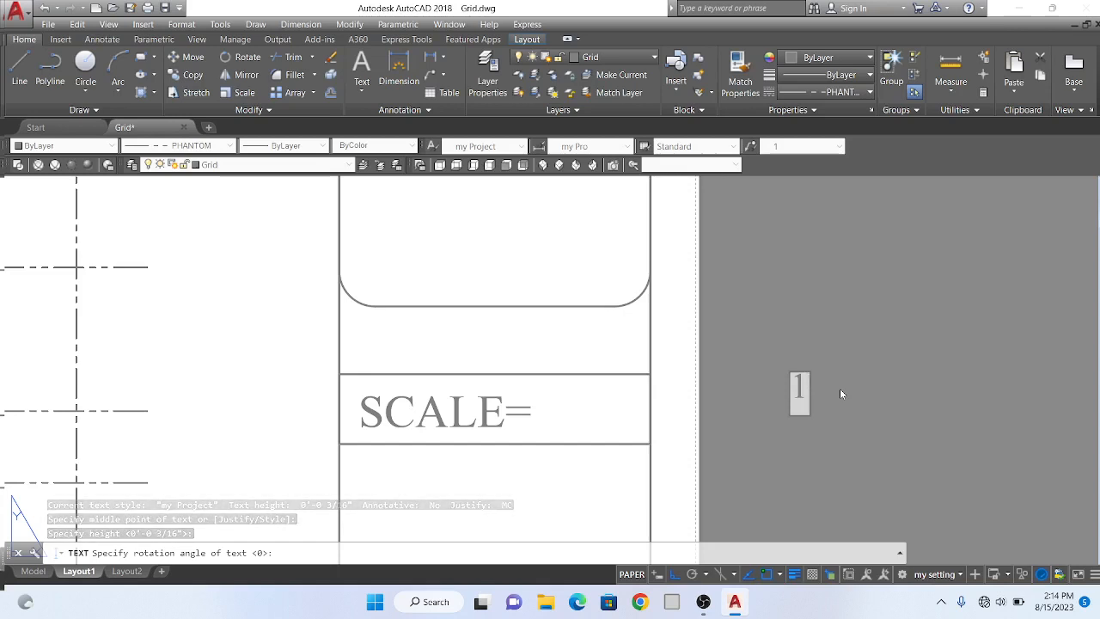
text(:13)
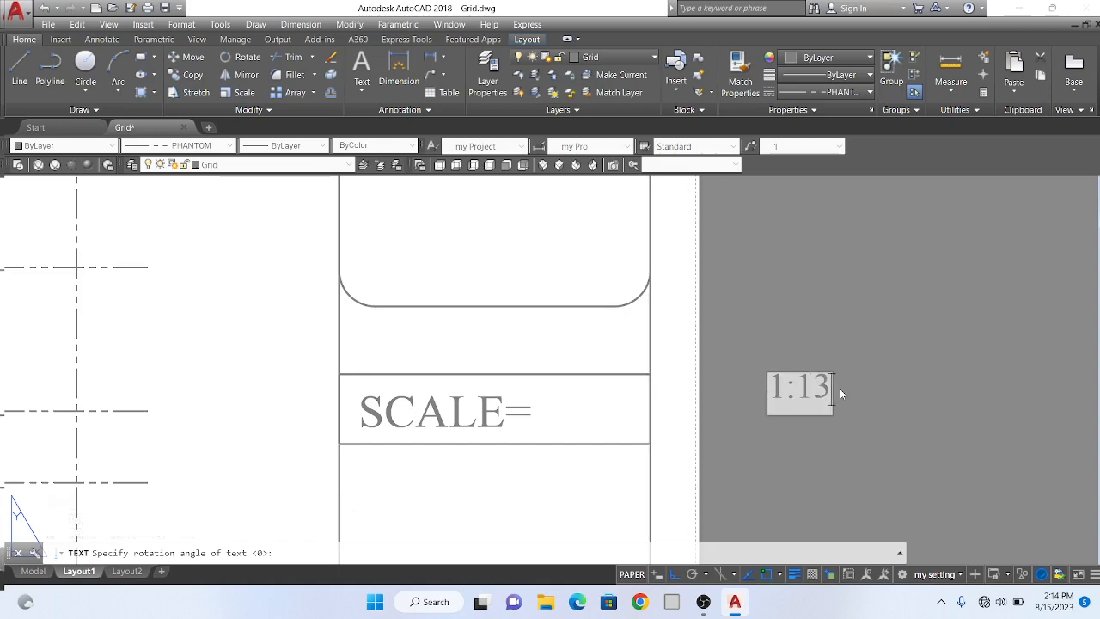
text(0)
click(883, 382)
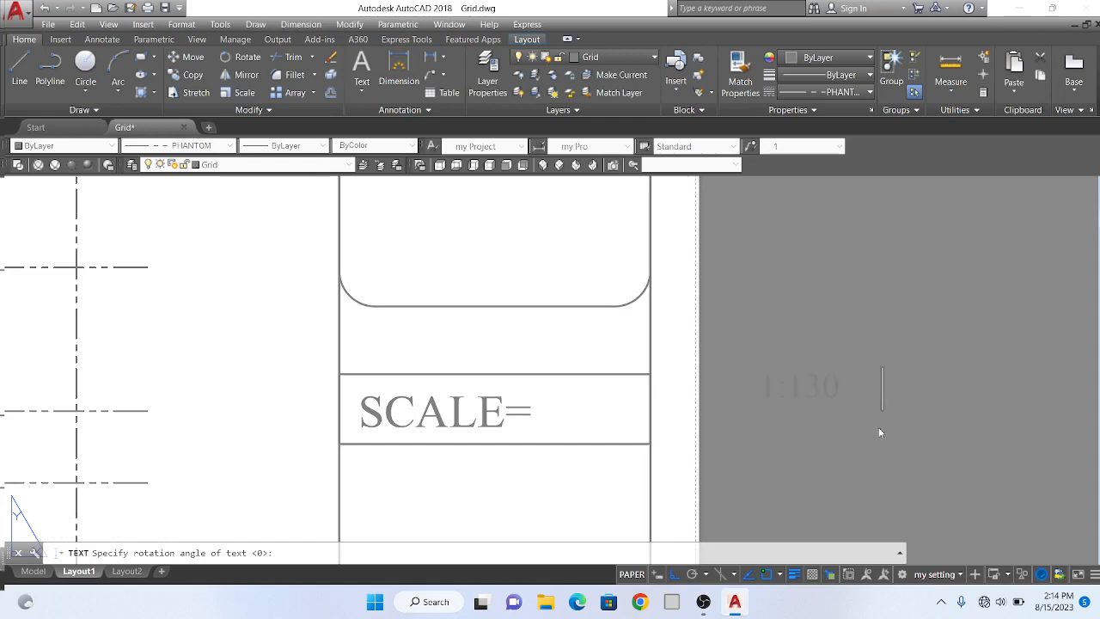
key(Return)
- Move the 1:130 text from beside the sheet into the title block's SCALE row, with polar tracking on instead of ortho
text(m)
key(Return)
click(791, 390)
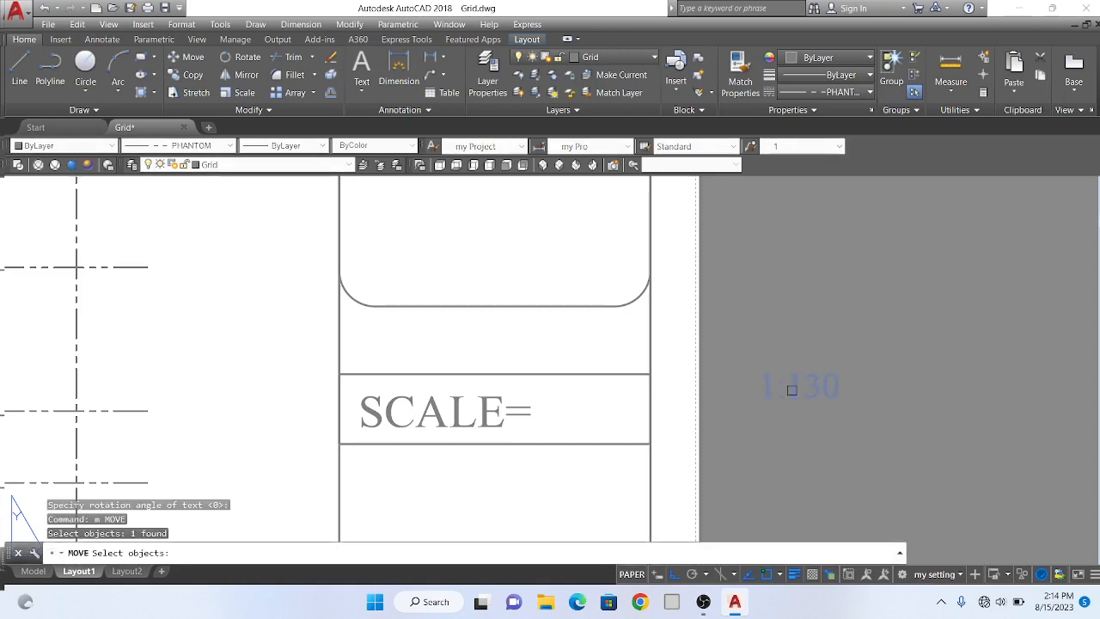
key(Return)
click(761, 395)
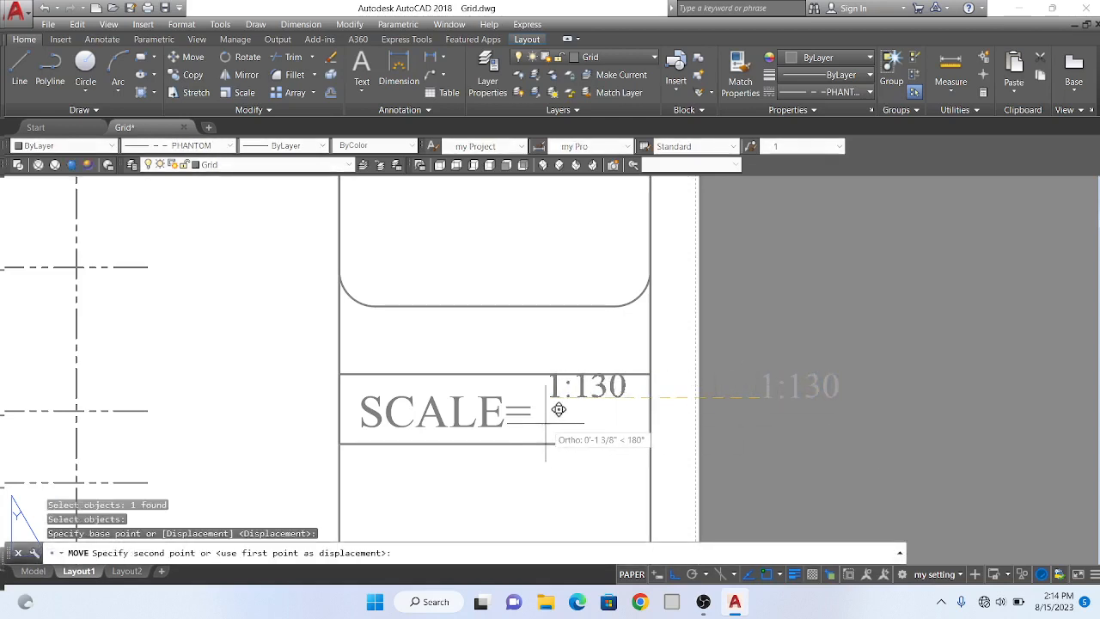
click(693, 576)
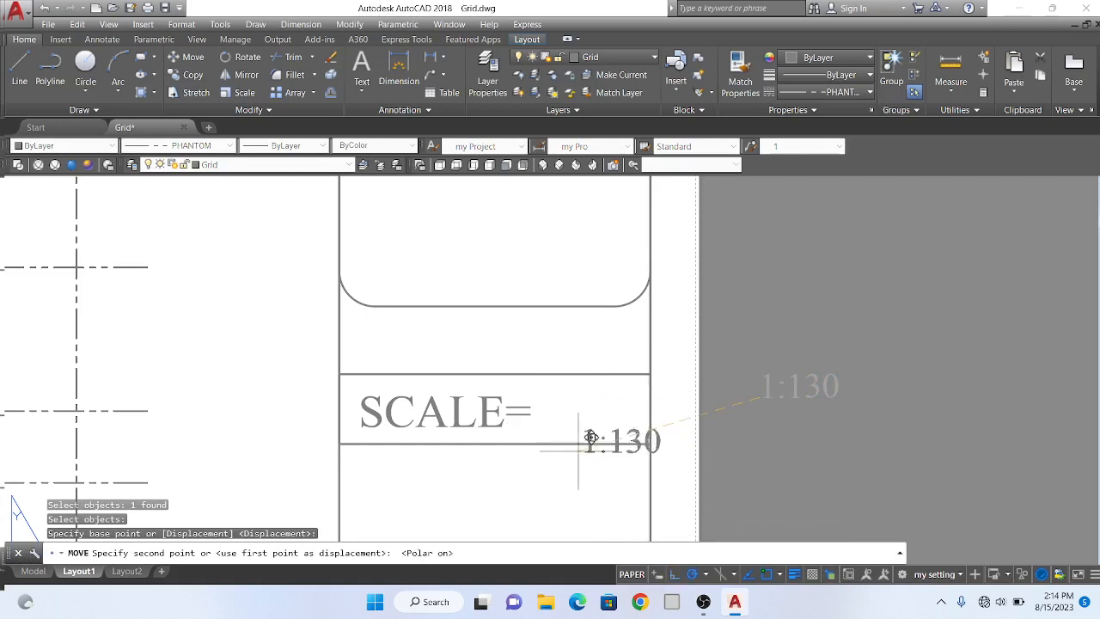
click(542, 413)
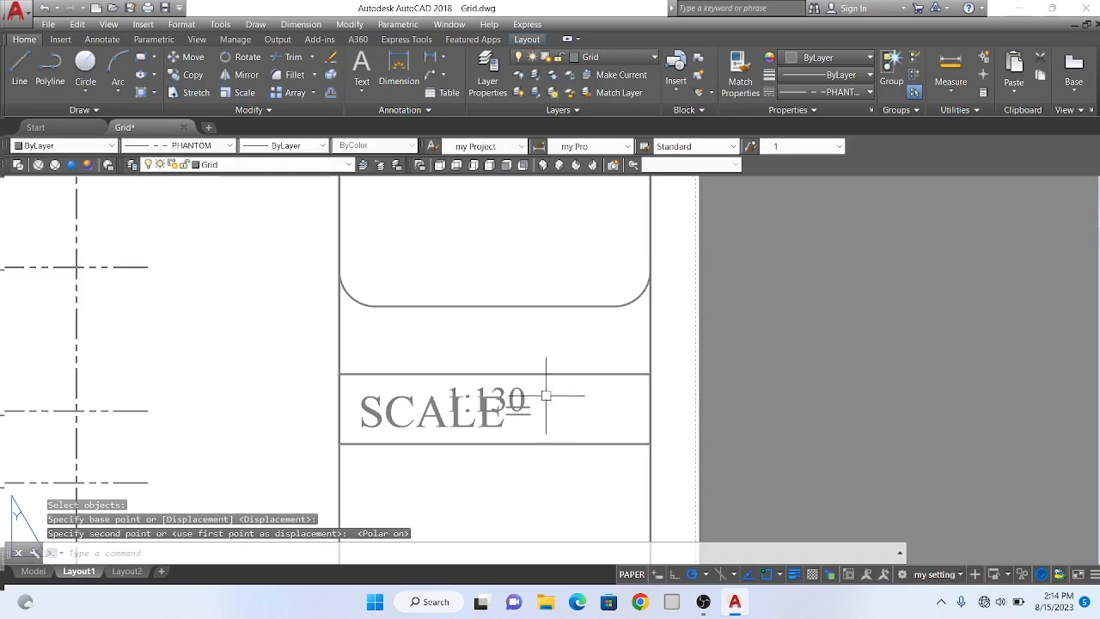
key(Escape)
- Move the 1:130 text clear of the SCALE= label, into the free space directly after the equals sign
key(Return)
click(518, 380)
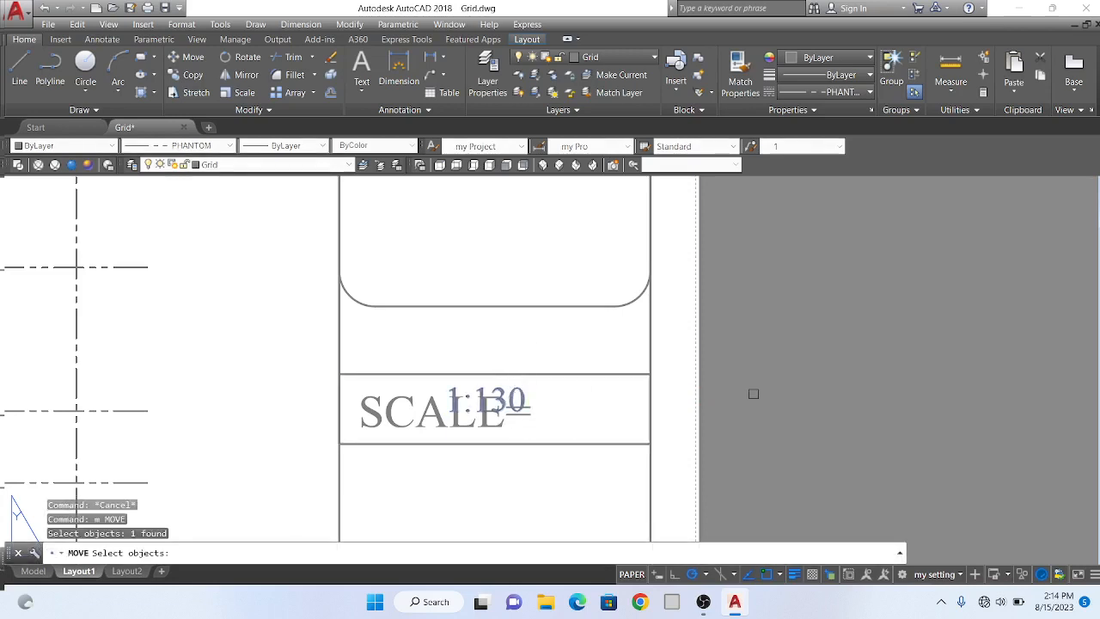
key(Return)
click(830, 388)
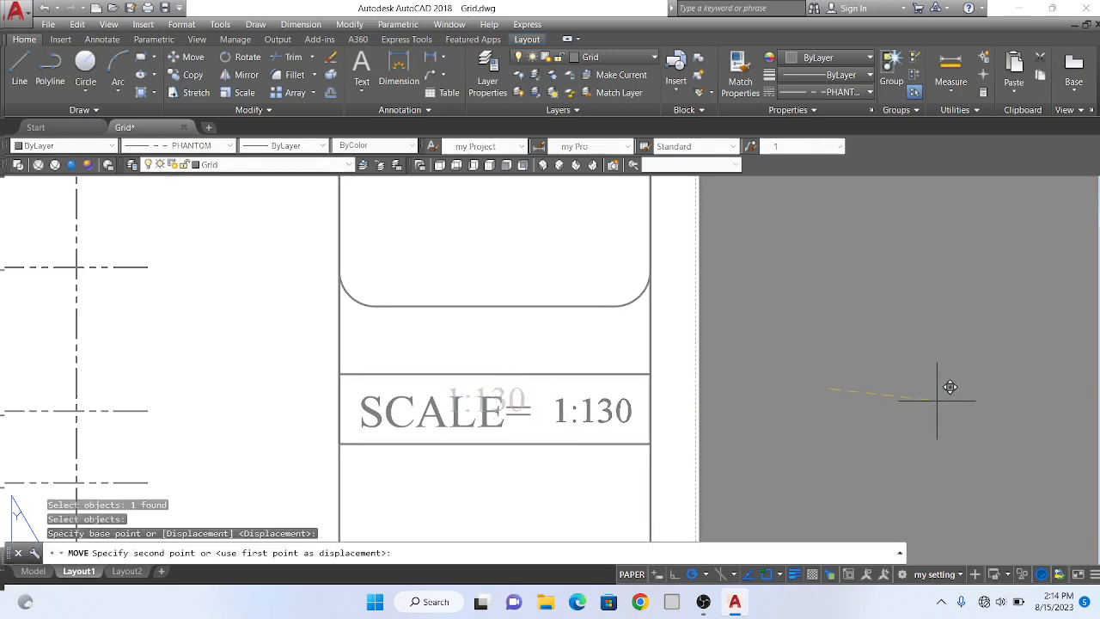
click(951, 397)
key(Escape)
- Activate the grid plan's viewport and list its scale with the List Viewport Scale express tool
scroll(950, 373, down, 6)
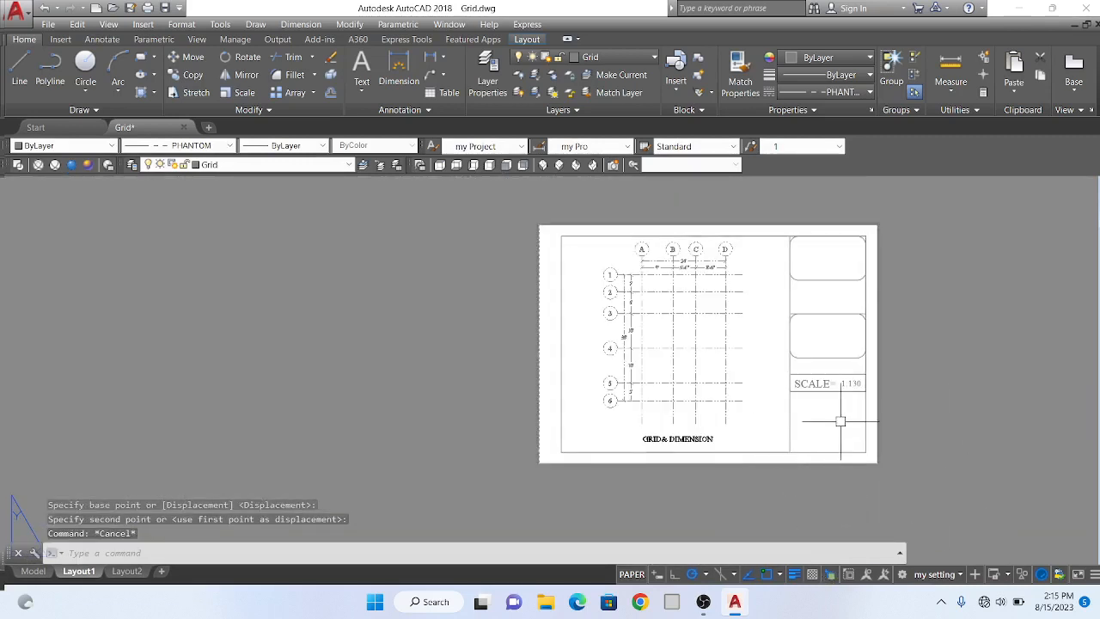
double_click(771, 430)
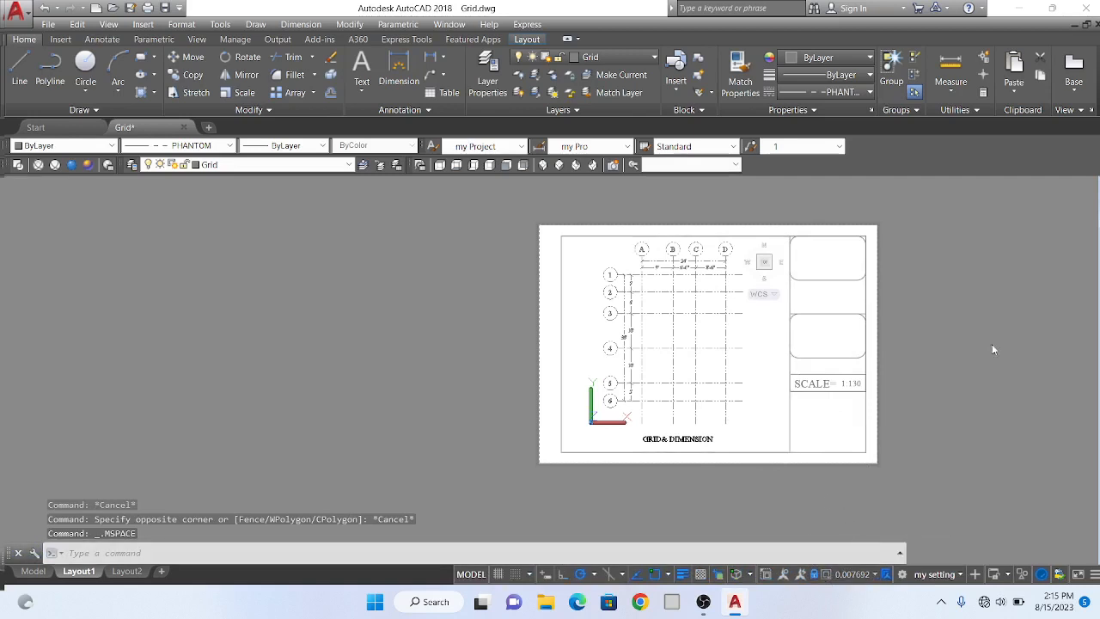
scroll(944, 312, up, 2)
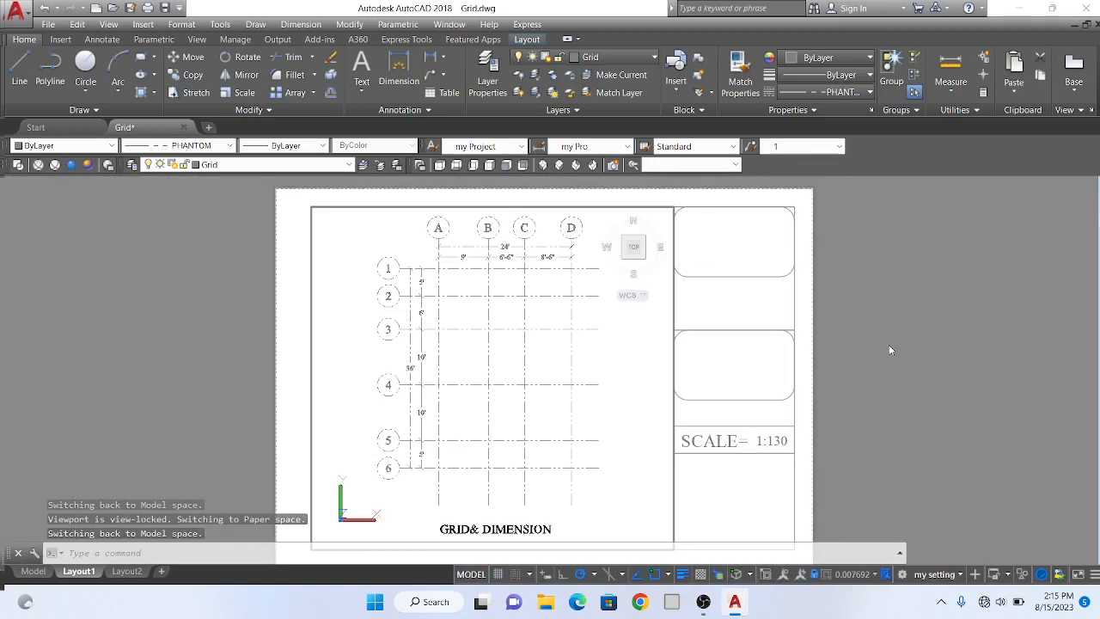
click(527, 25)
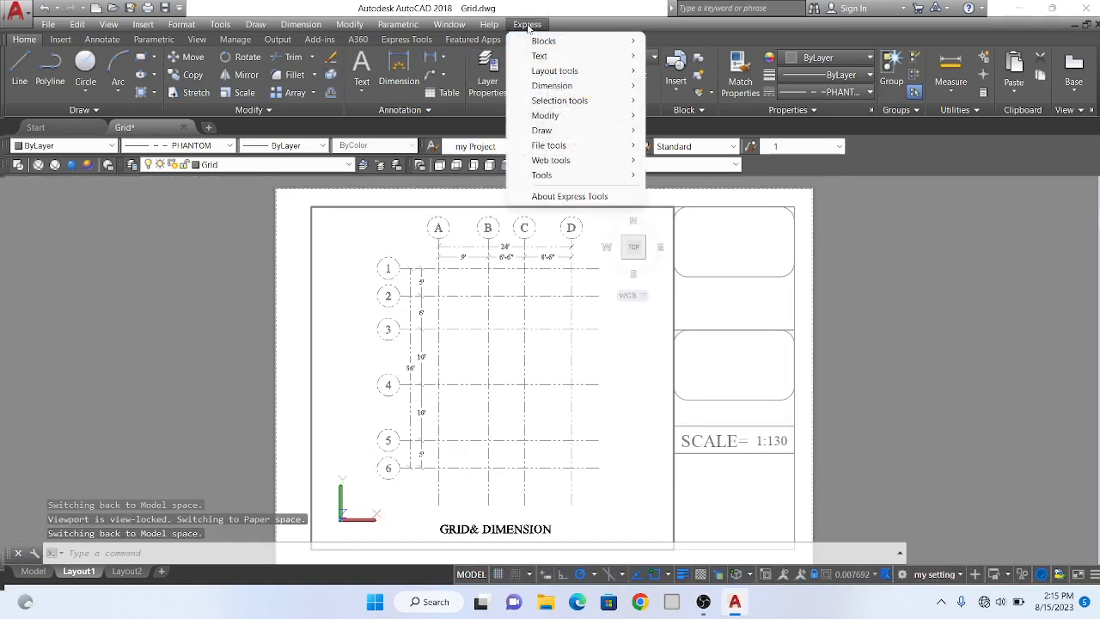
mouse_move(567, 70)
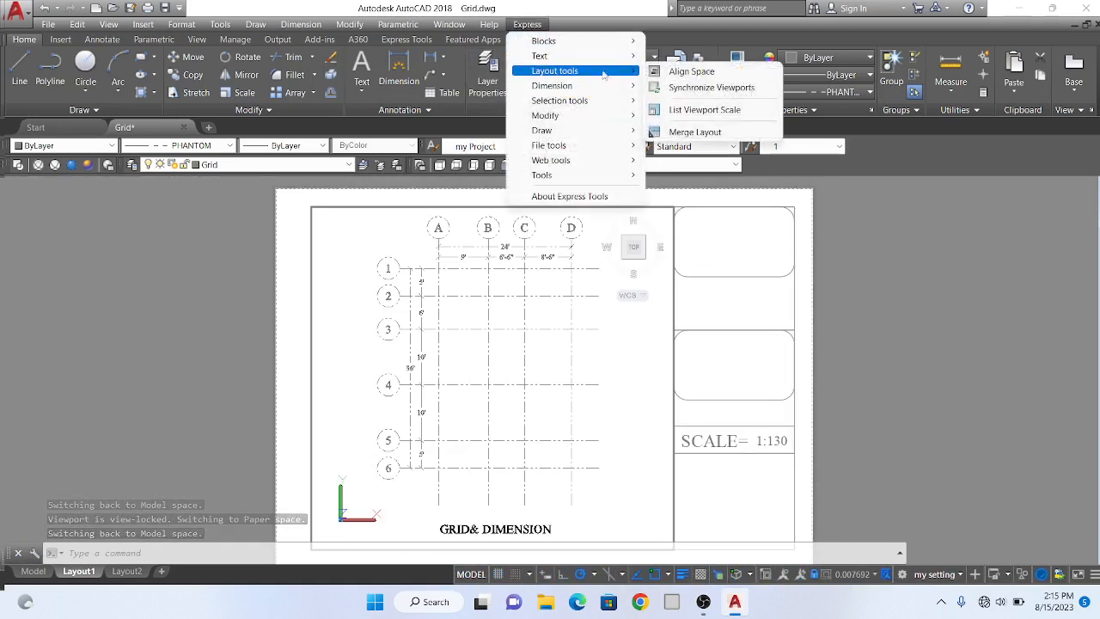
click(675, 110)
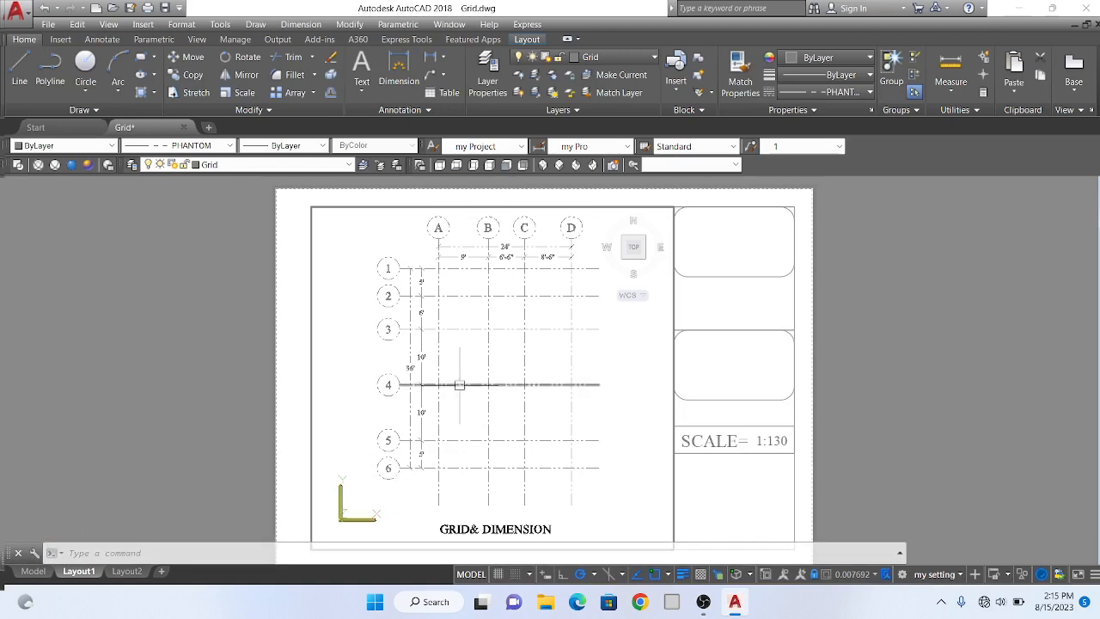
scroll(459, 386, down, 1)
scroll(558, 401, up, 1)
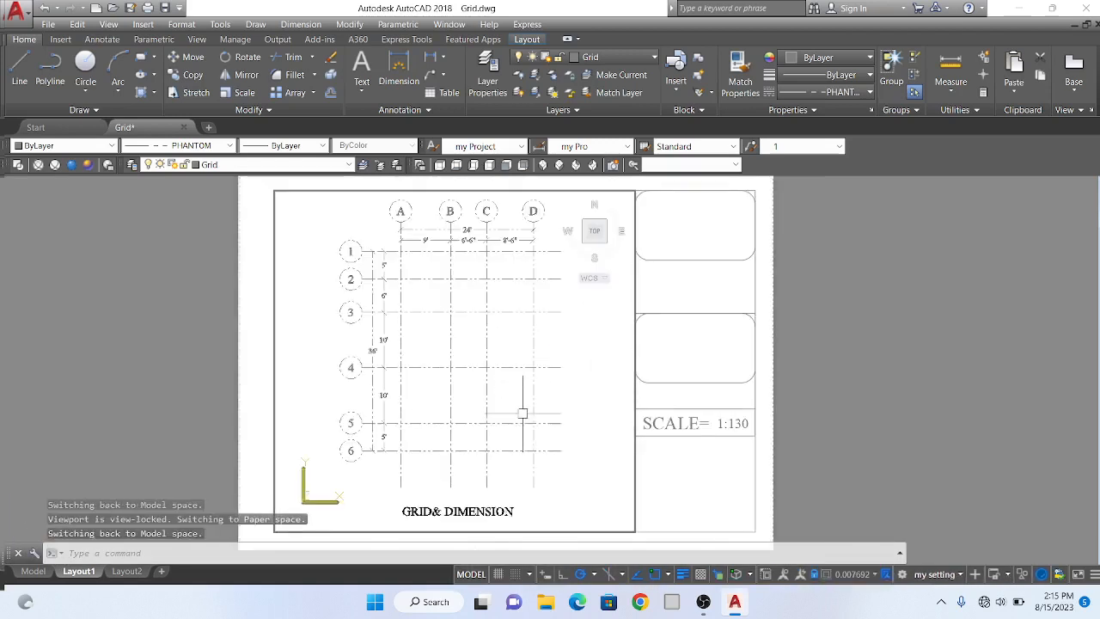
scroll(537, 428, down, 2)
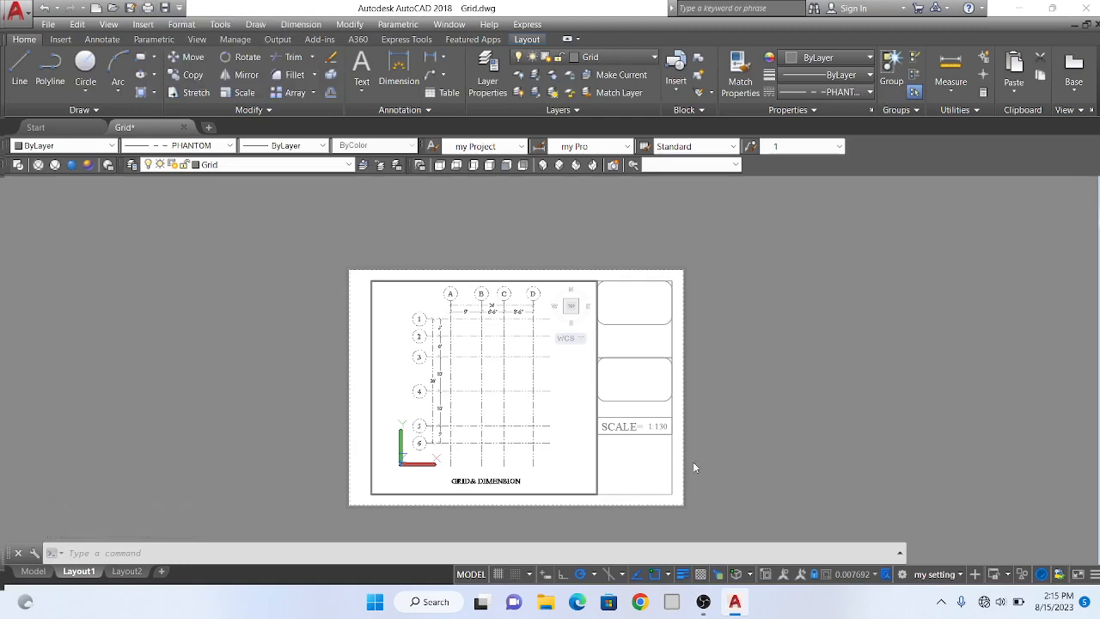
scroll(691, 449, up, 2)
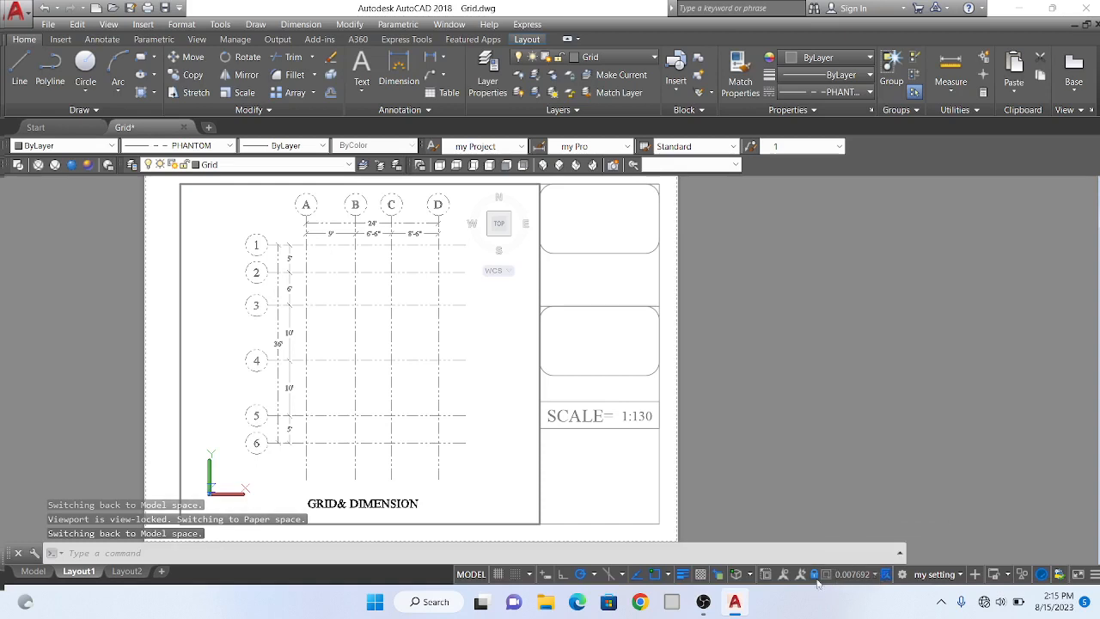
- Turn the percentages in the viewport scale list off and back on
click(875, 578)
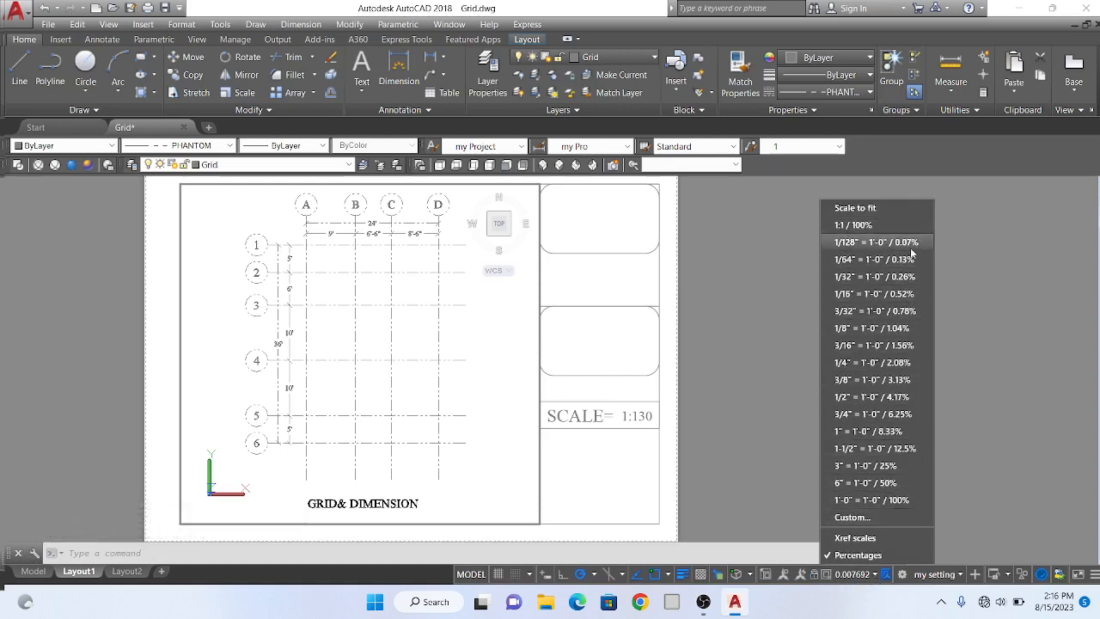
click(828, 555)
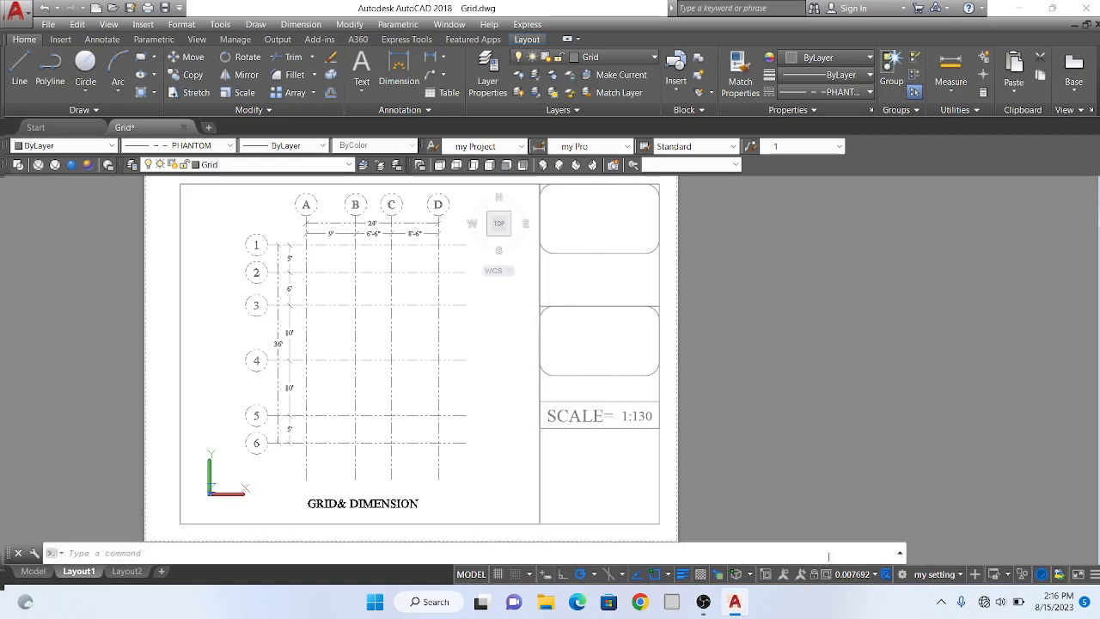
click(875, 577)
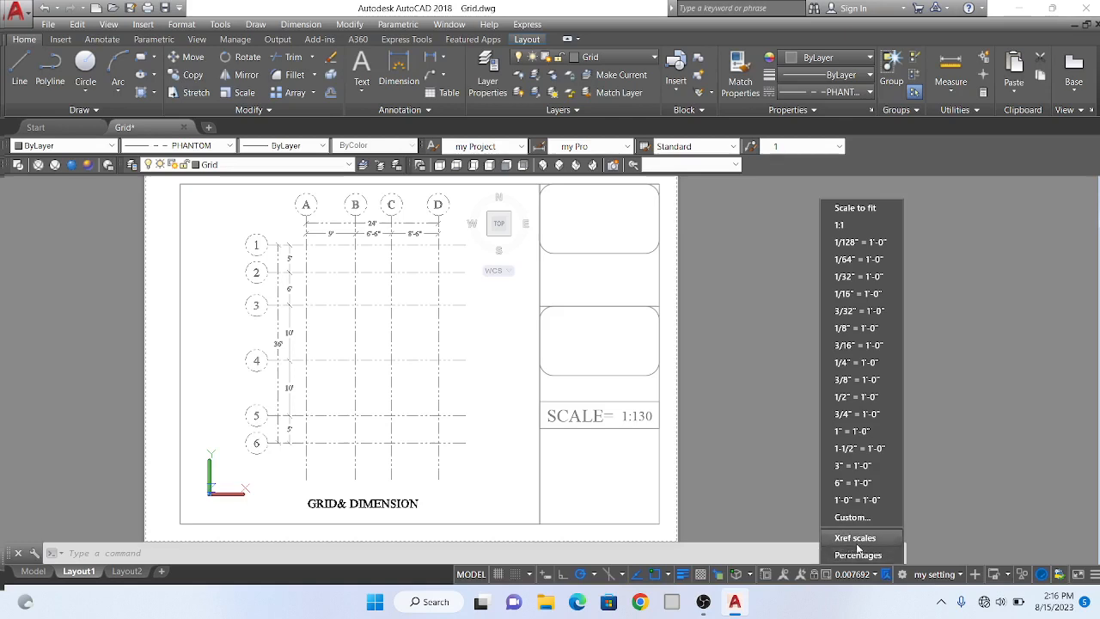
click(832, 555)
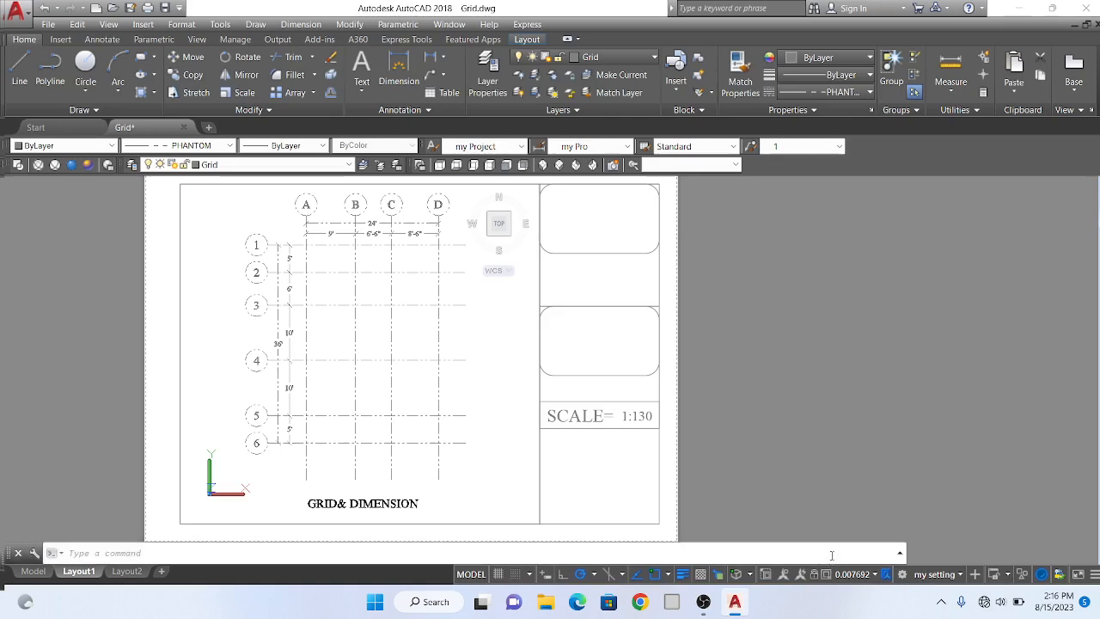
- Switch to Calculator and multiply the viewport scale 0.007692 by 100 to express it as a percentage
click(875, 575)
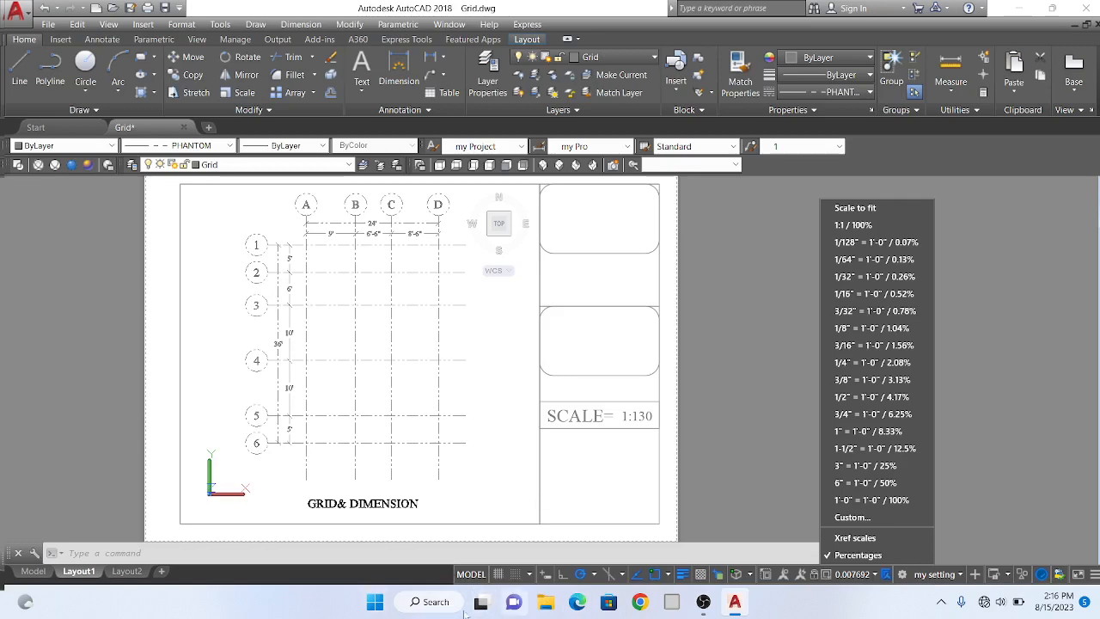
click(428, 603)
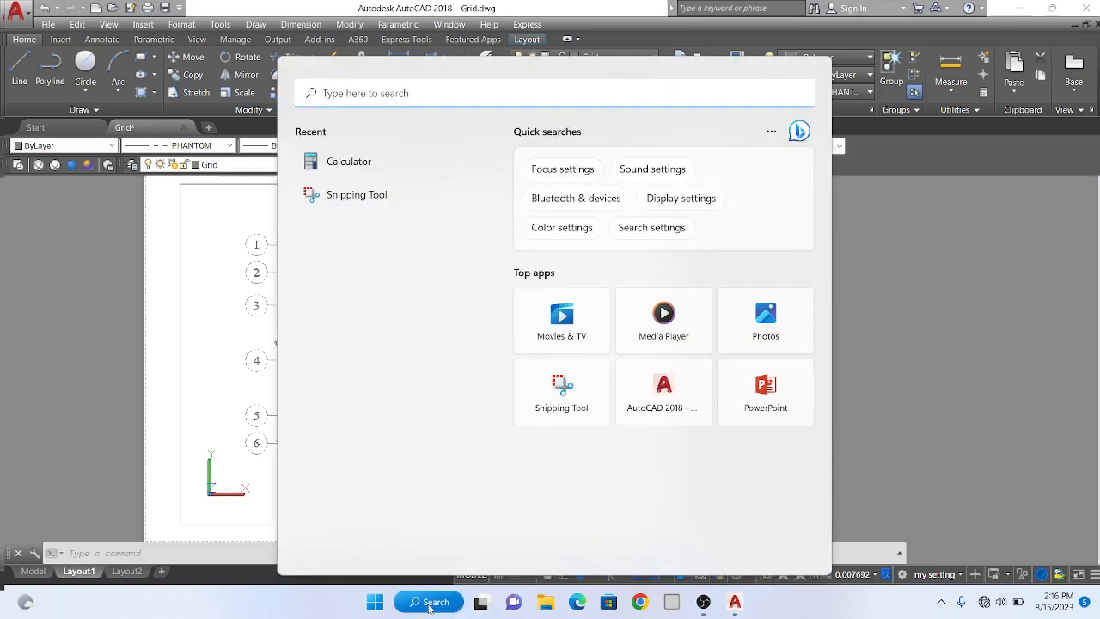
click(367, 169)
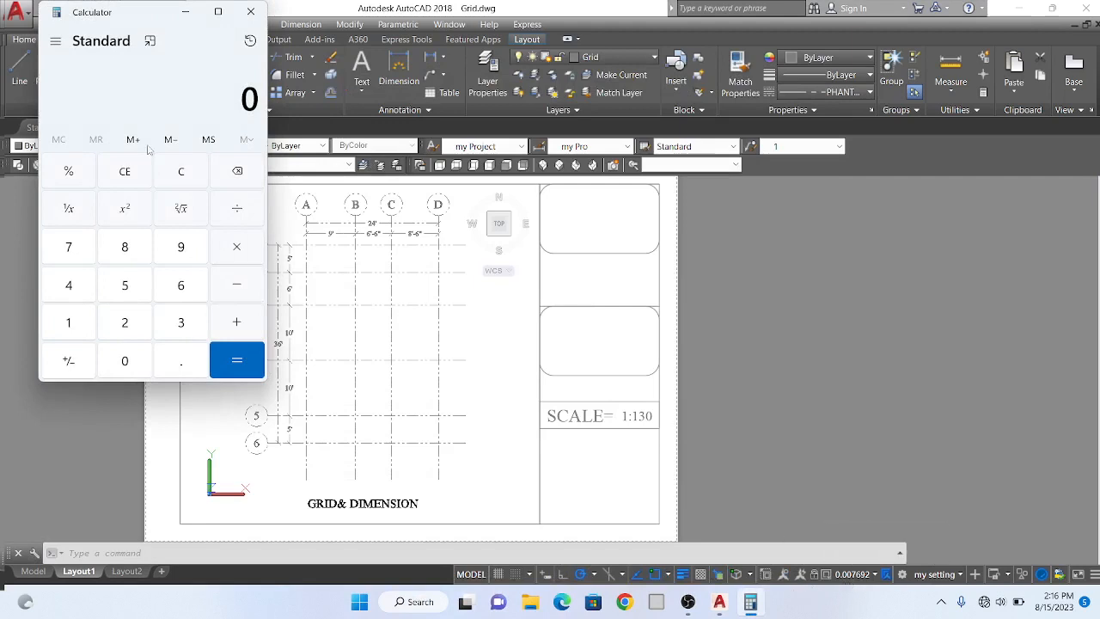
click(187, 365)
click(126, 361)
click(127, 361)
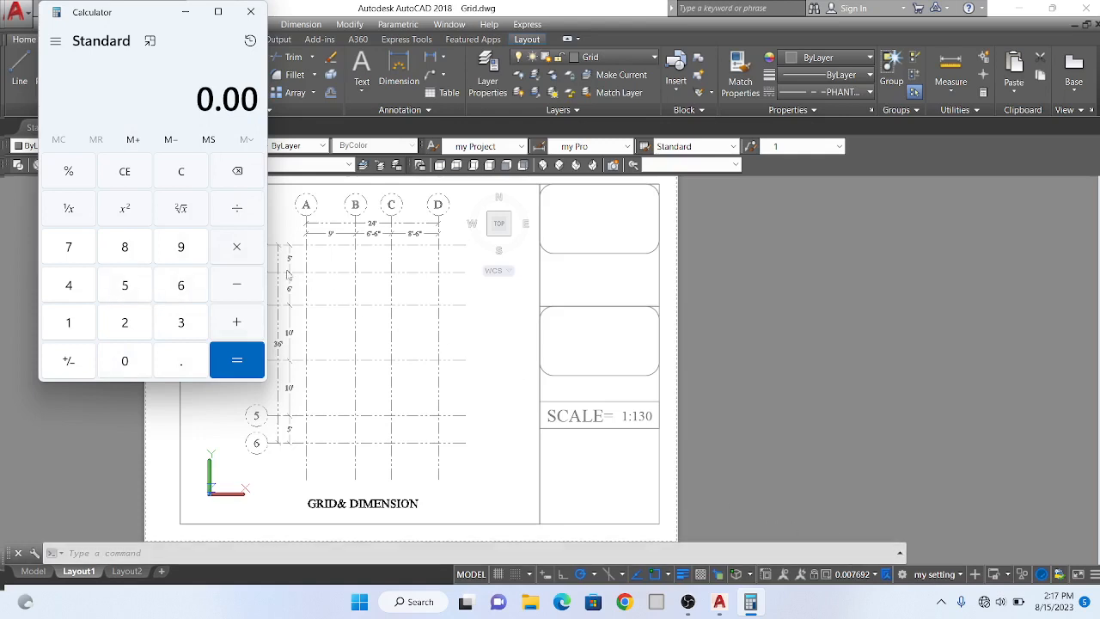
click(83, 248)
click(193, 289)
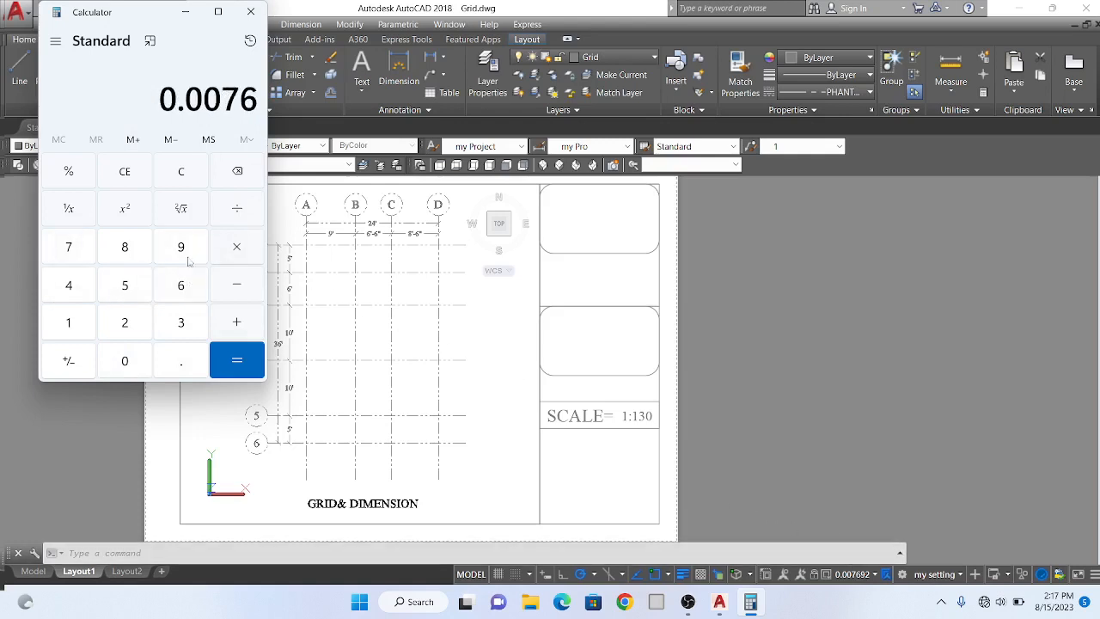
click(191, 248)
click(122, 325)
click(239, 246)
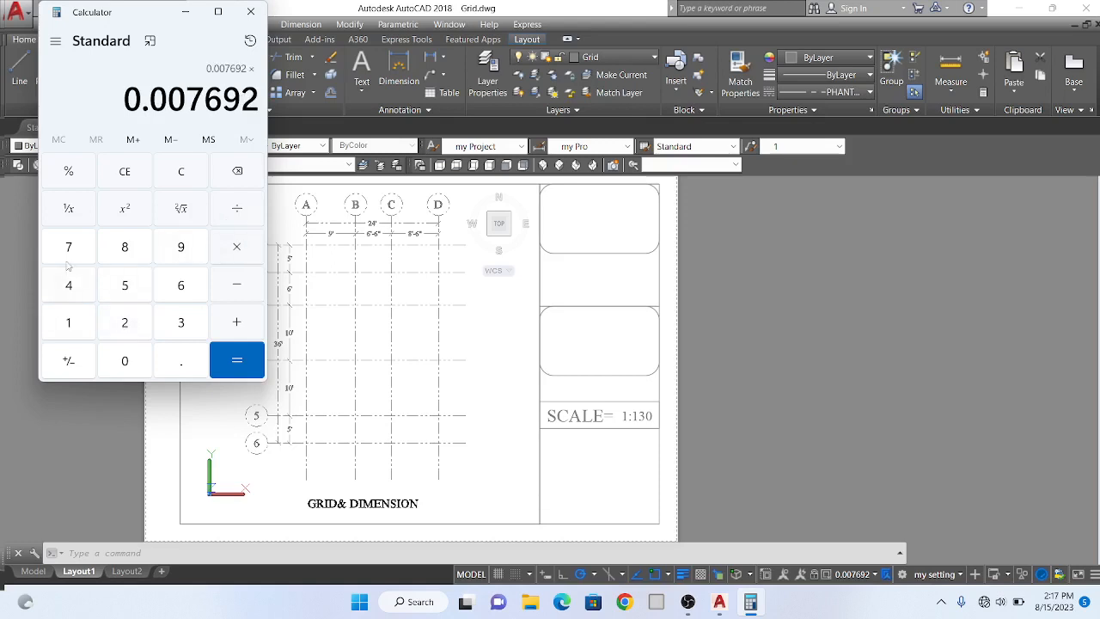
click(77, 327)
click(125, 361)
click(125, 361)
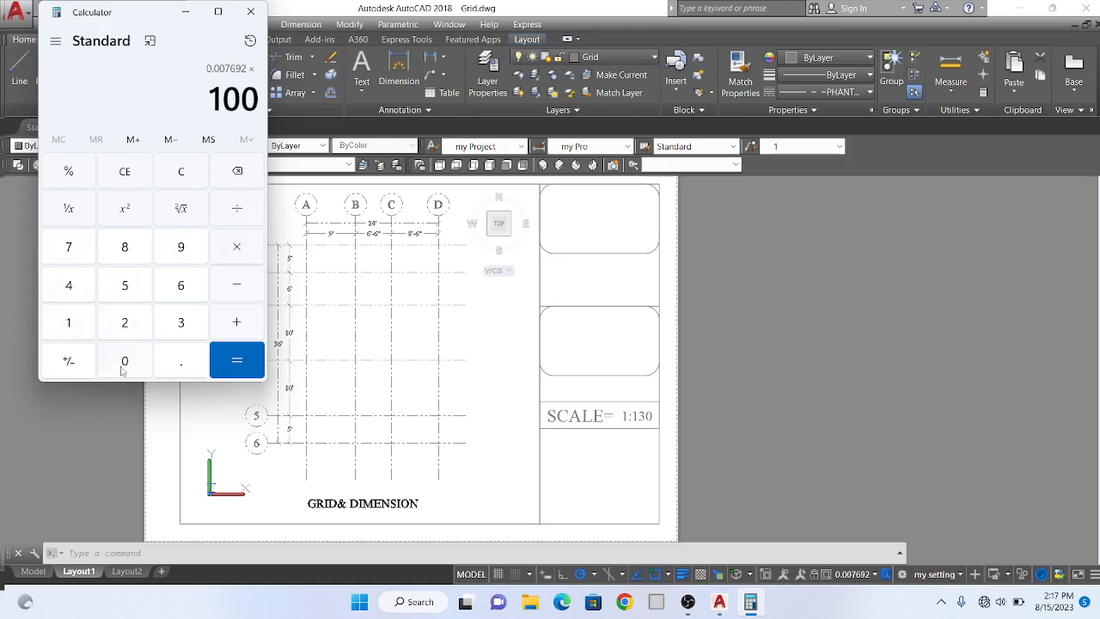
click(236, 361)
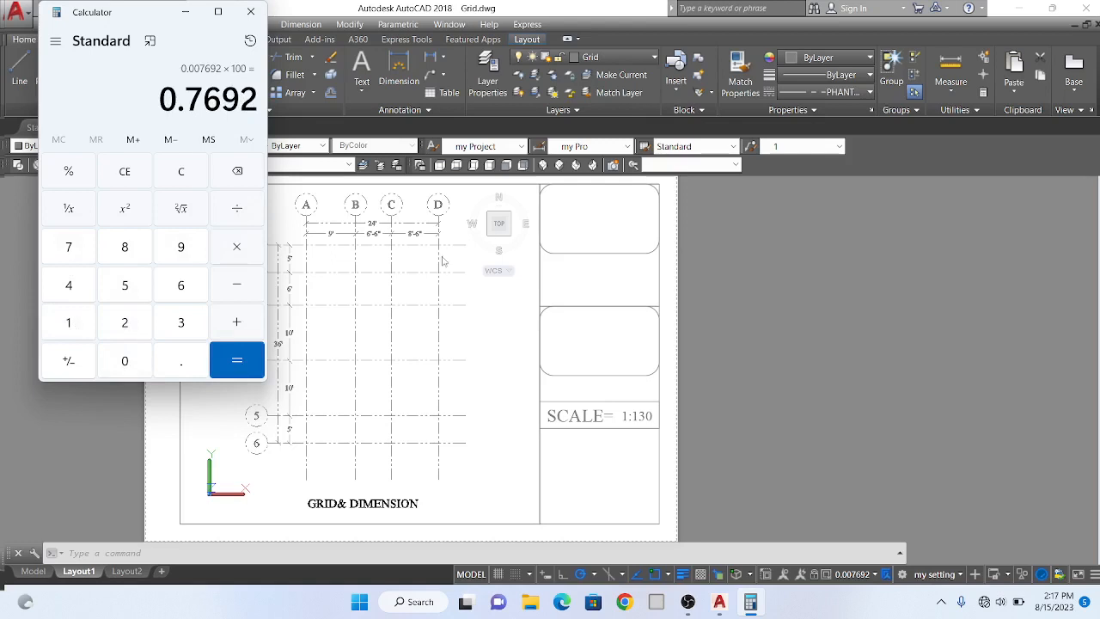
- Close Calculator and compare the computed percentage with the entries in the viewport scale list
click(250, 11)
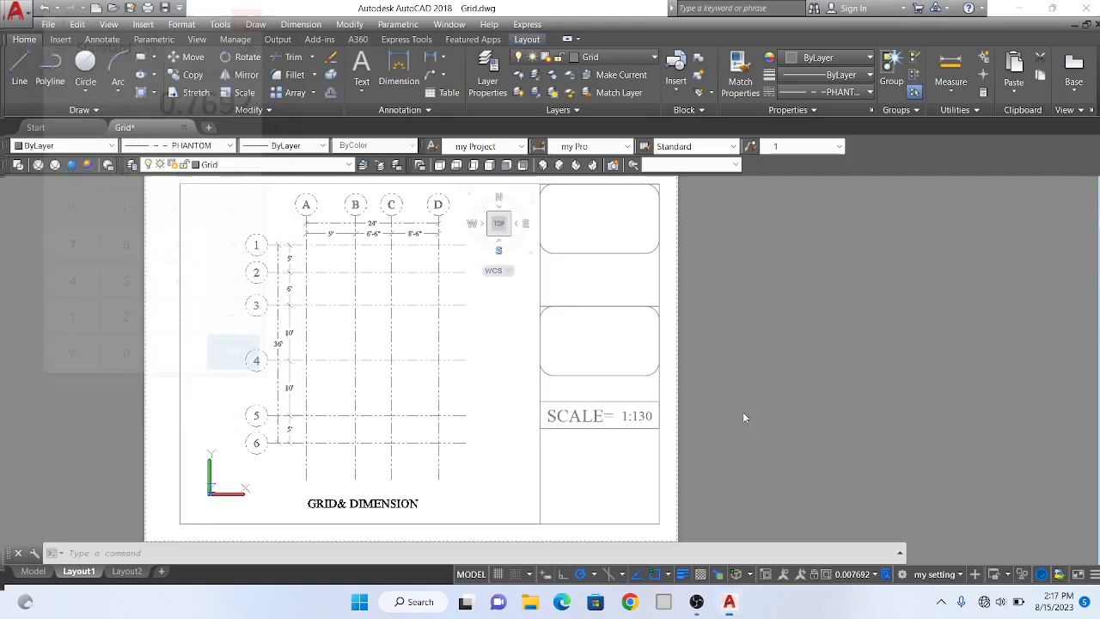
click(872, 575)
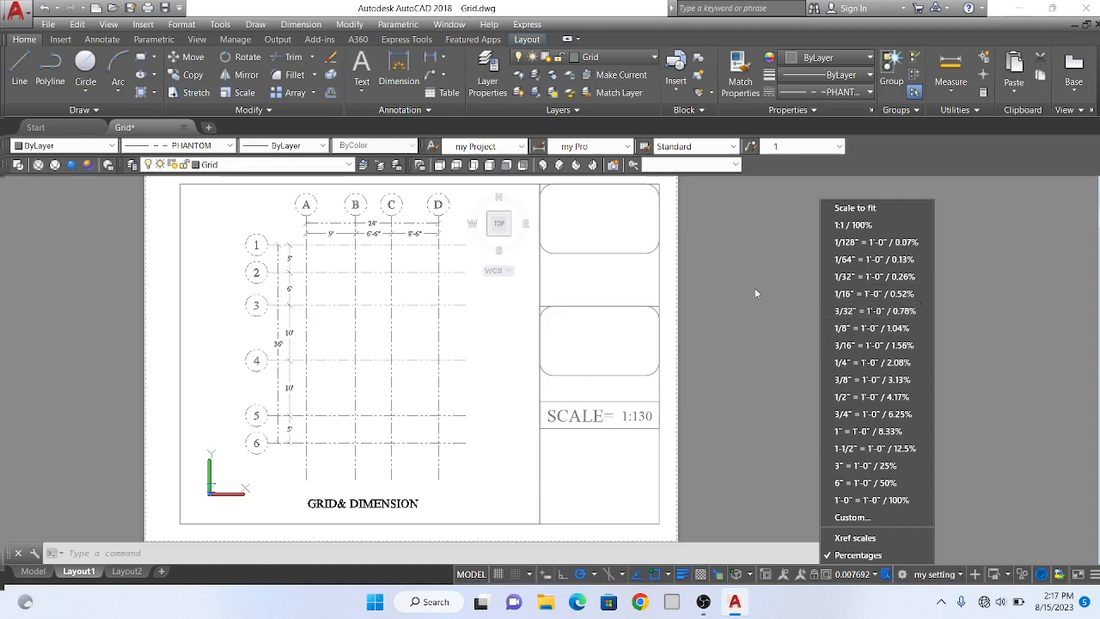
click(758, 382)
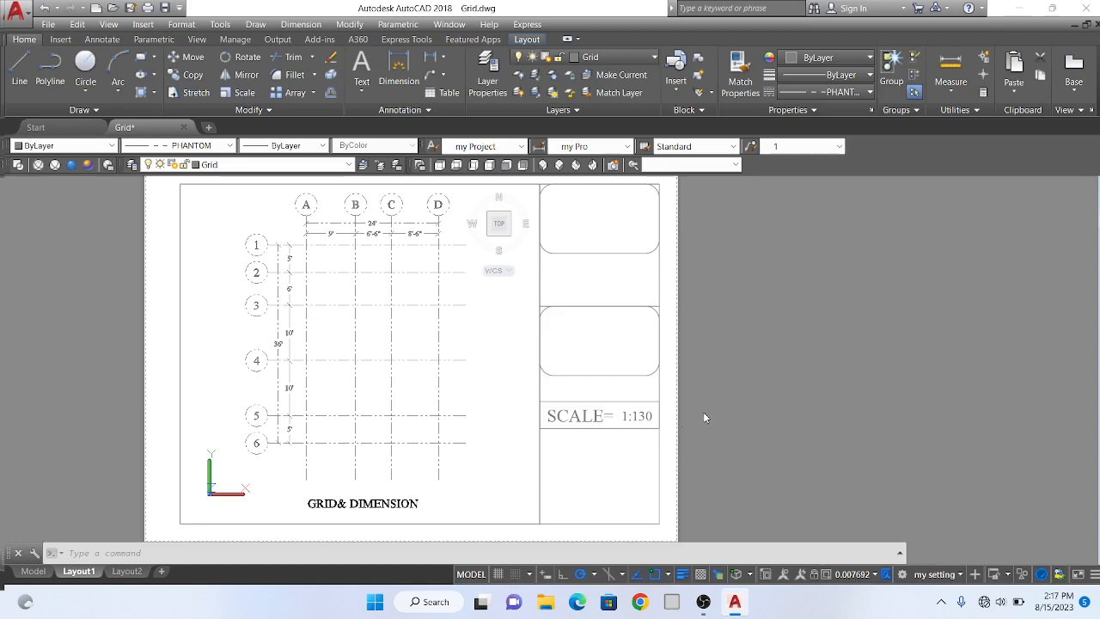
- Zoom out inside the unlocked viewport and undo that zoom
scroll(810, 407, down, 2)
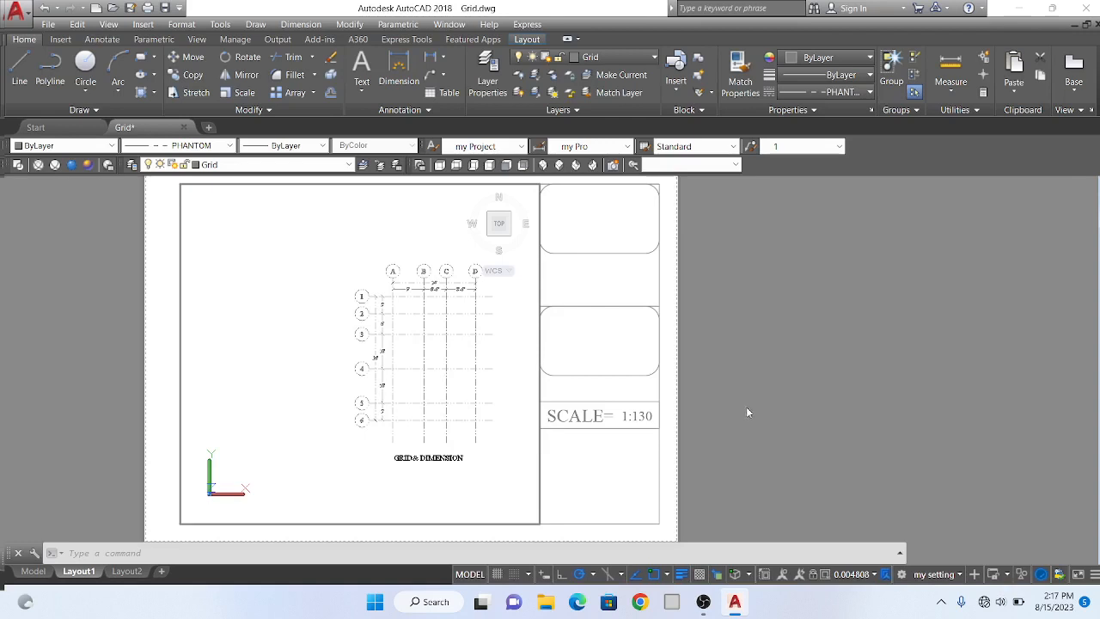
click(45, 8)
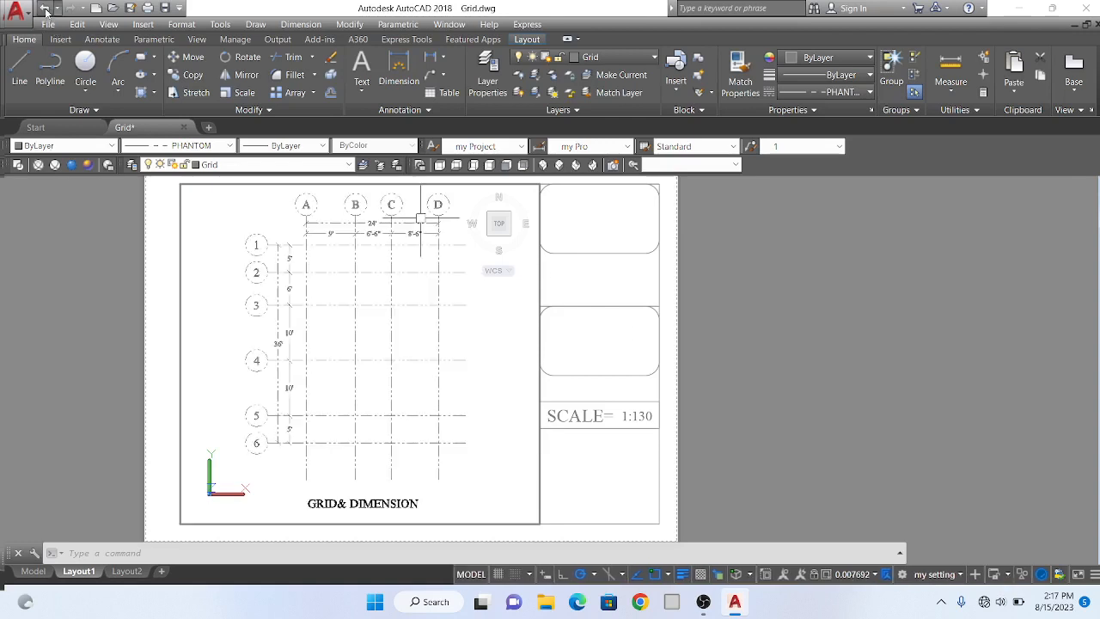
- Leave the grid plan's viewport and return to paper space with no command active
double_click(892, 430)
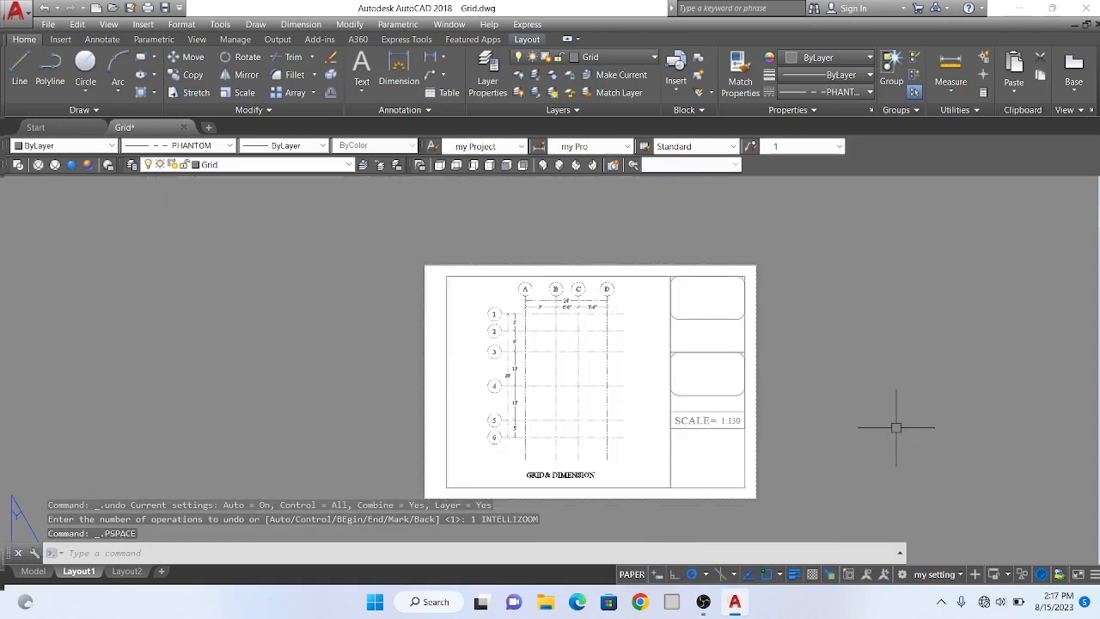
mouse_move(101, 582)
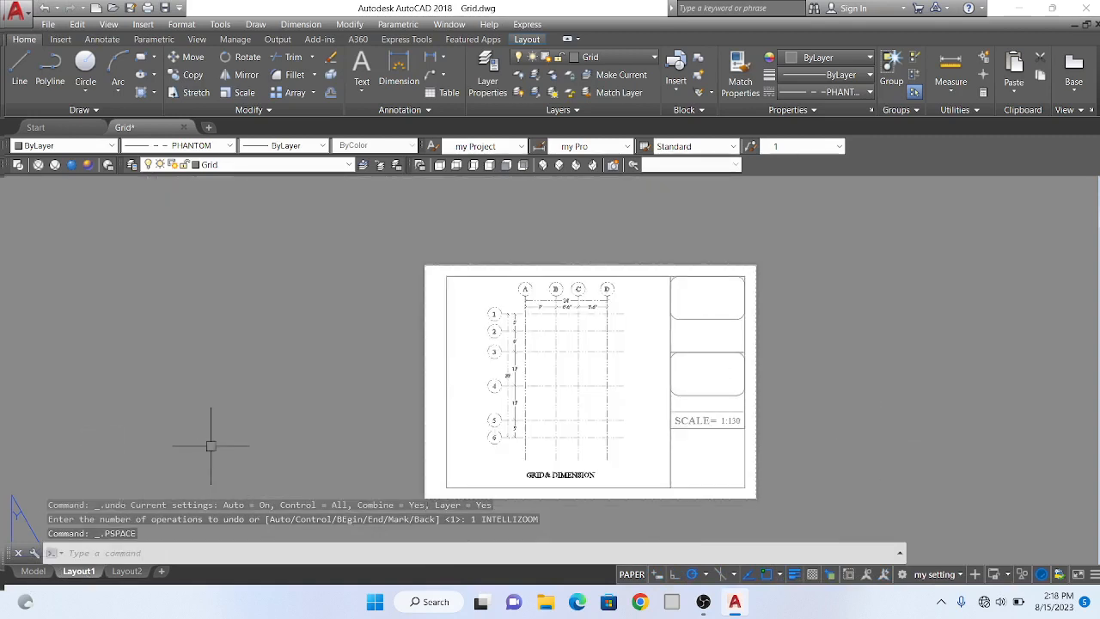
key(Escape)
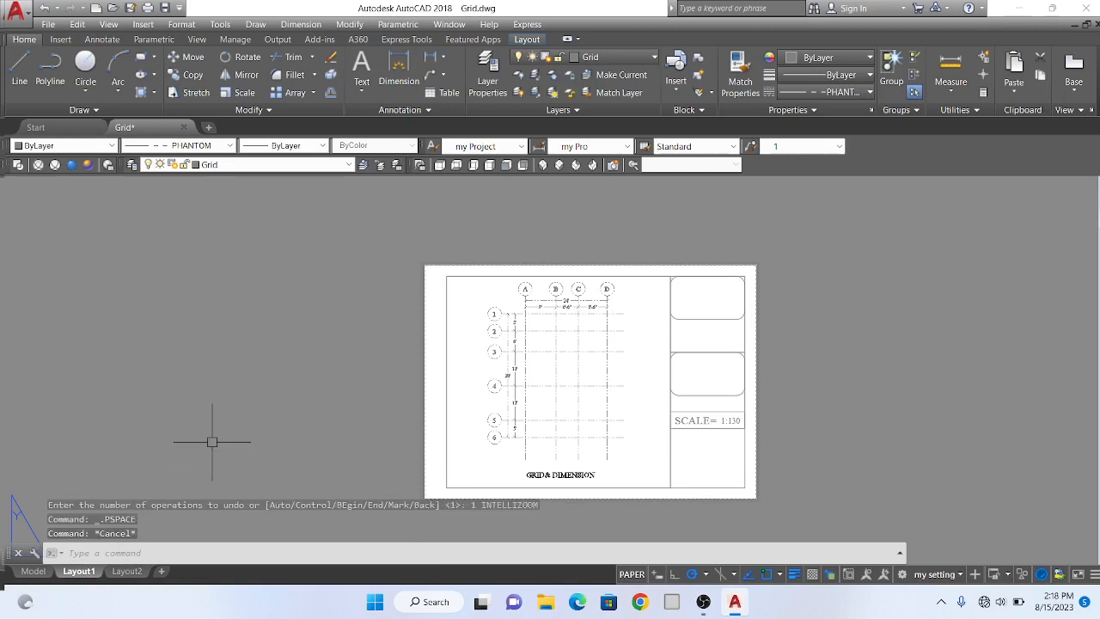